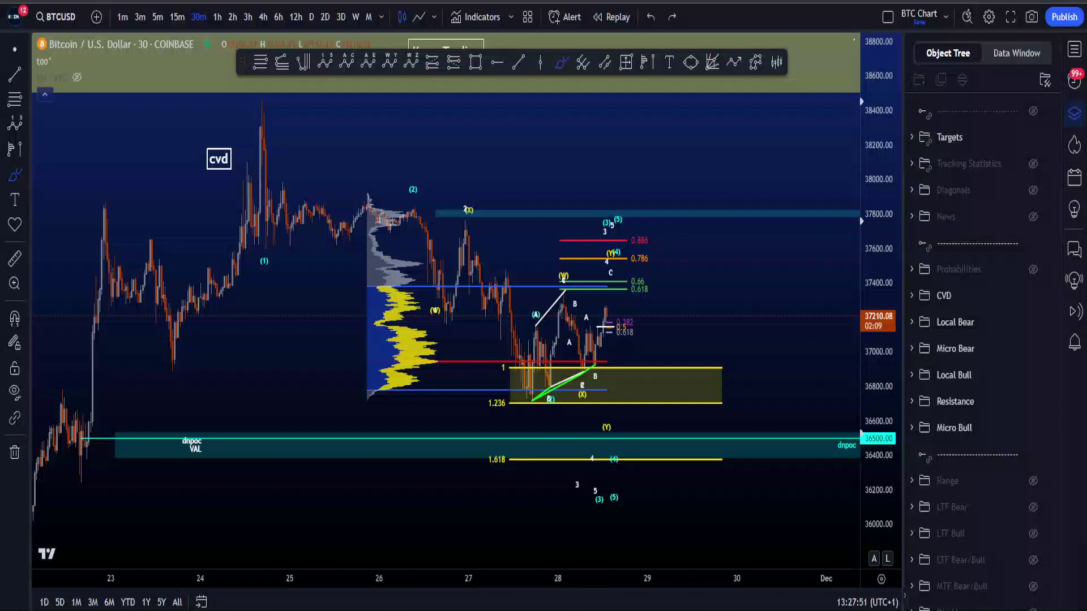
# Circle the entire annotated price action with a freehand brush stroke and undo it.
pyautogui.moveTo(434, 519)
pyautogui.mouseDown()
pyautogui.moveTo(741, 432)
pyautogui.moveTo(262, 115)
pyautogui.mouseUp()
pyautogui.moveTo(229, 152)
pyautogui.mouseDown()
pyautogui.moveTo(362, 498)
pyautogui.moveTo(707, 466)
pyautogui.mouseUp()
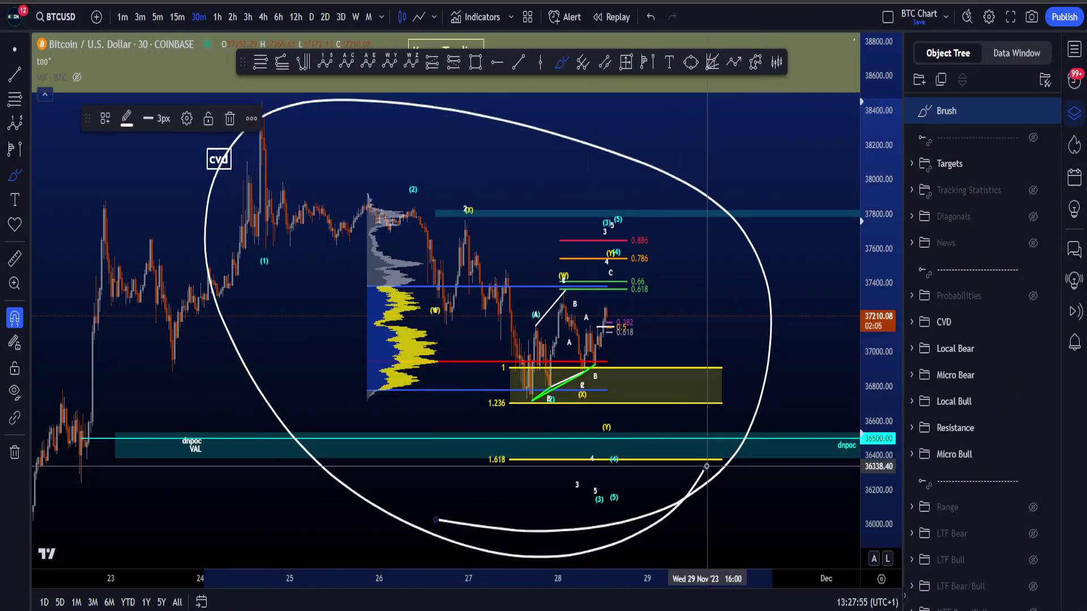
pyautogui.hotkey('ctrl', 'z')
pyautogui.hotkey('ctrl', 'z')
# Brush the decline from the 24 Nov high to the yellow zone, circle its 1 and 1.236 labels, and undo the strokes.
pyautogui.moveTo(265, 121)
pyautogui.mouseDown()
pyautogui.moveTo(330, 300)
pyautogui.moveTo(459, 237)
pyautogui.moveTo(565, 389)
pyautogui.mouseUp()
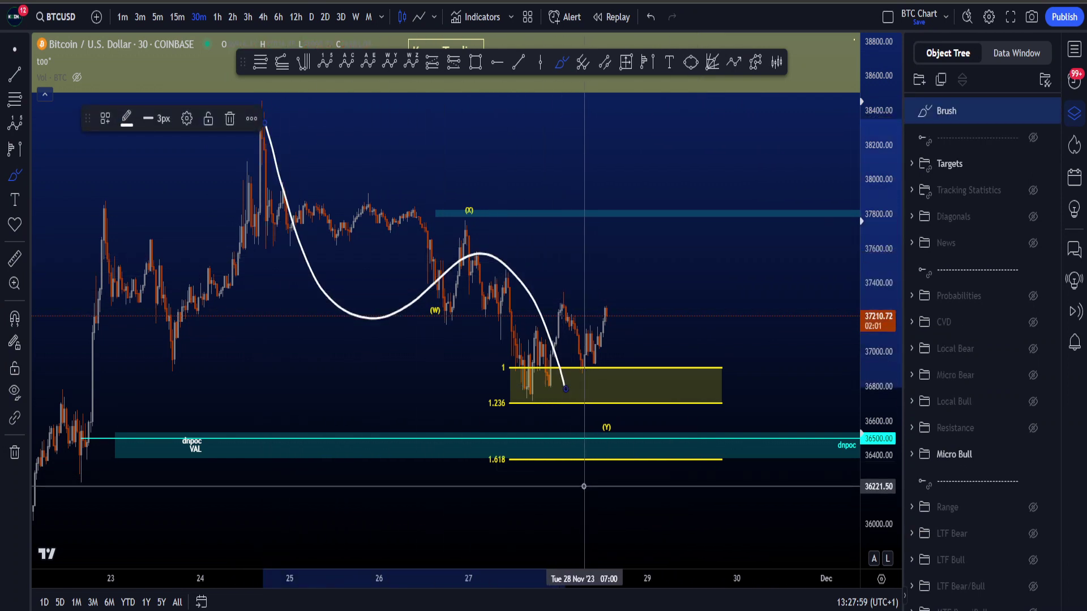
pyautogui.hotkey('ctrl', 'z')
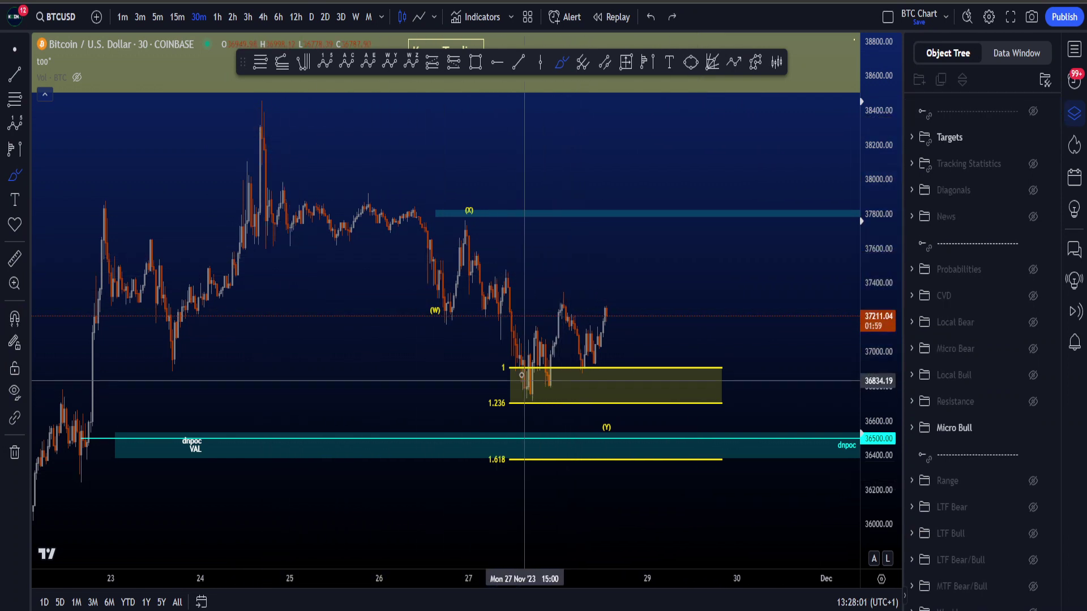
pyautogui.moveTo(517, 361)
pyautogui.mouseDown()
pyautogui.moveTo(488, 354)
pyautogui.moveTo(504, 438)
pyautogui.mouseUp()
pyautogui.moveTo(520, 365); pyautogui.dragTo(498, 348)
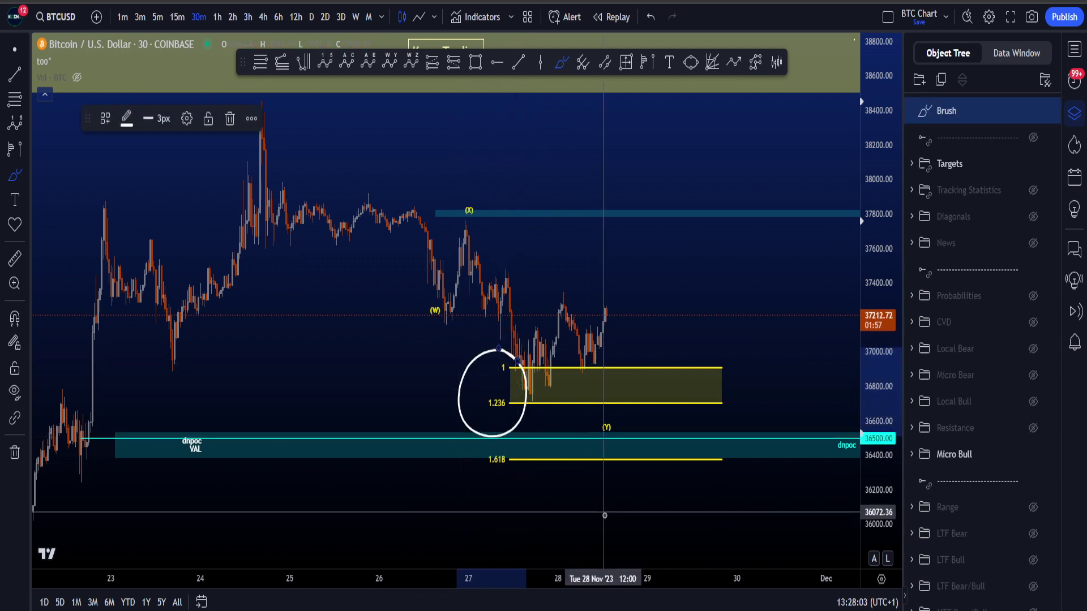
pyautogui.hotkey('ctrl', 'z')
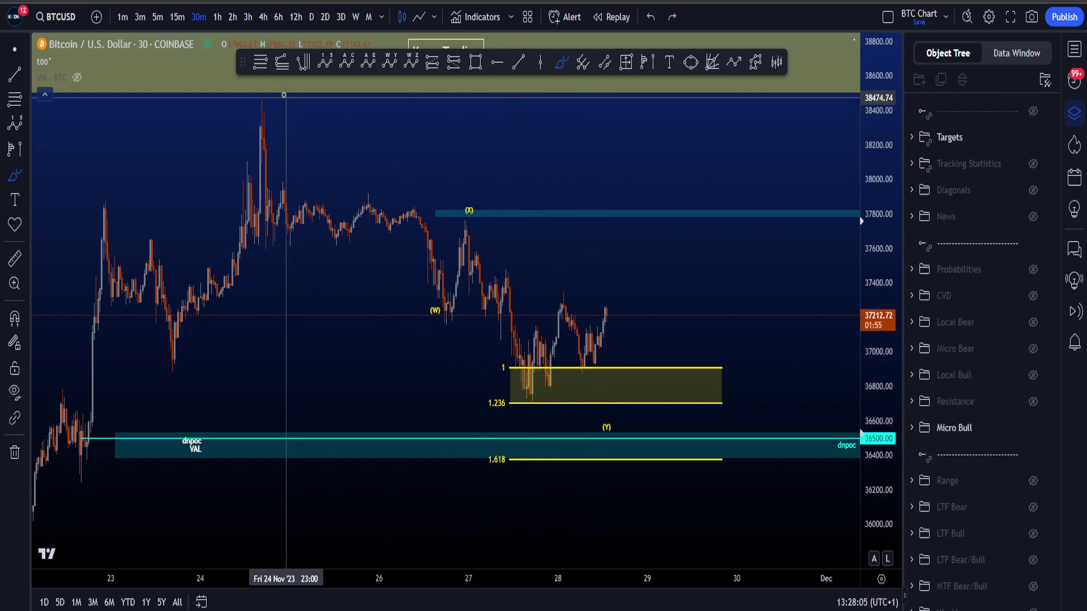
# Brush the path from the 24 Nov high through (W) to a circled (X), mark the yellow zone, and remove the strokes.
pyautogui.moveTo(283, 92)
pyautogui.mouseDown()
pyautogui.moveTo(240, 131)
pyautogui.moveTo(411, 306)
pyautogui.mouseUp()
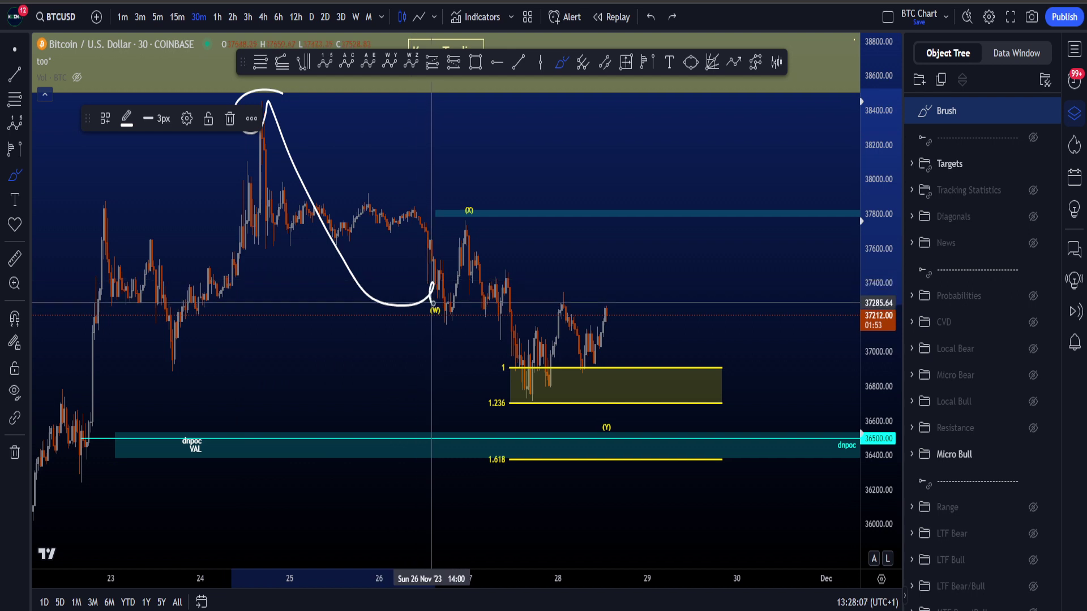
pyautogui.moveTo(475, 232)
pyautogui.mouseDown()
pyautogui.moveTo(452, 205)
pyautogui.moveTo(457, 235)
pyautogui.mouseUp()
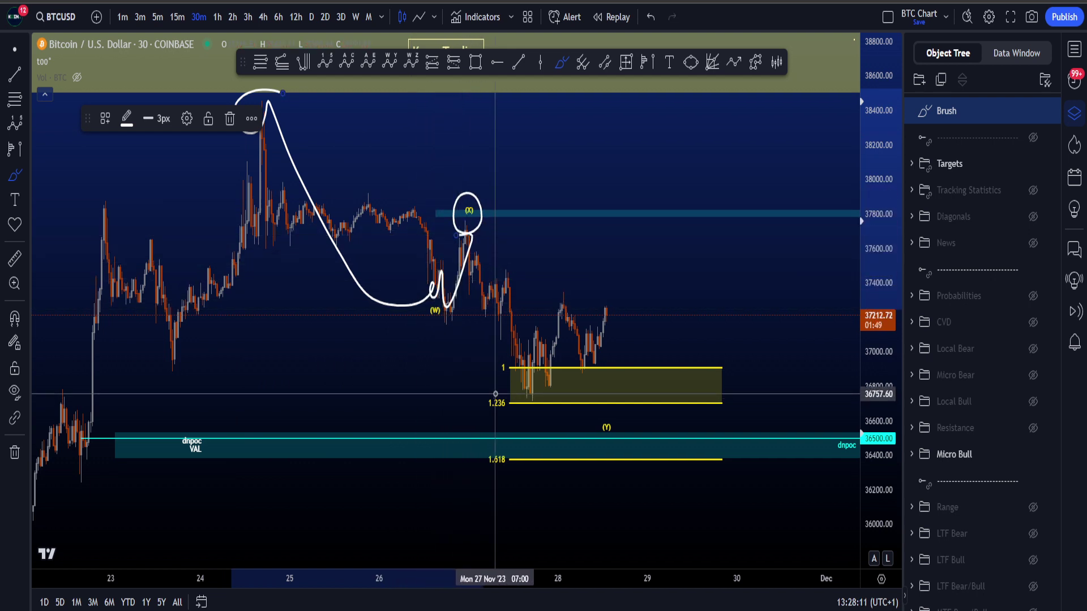
pyautogui.press('Delete')
pyautogui.moveTo(530, 356)
pyautogui.mouseDown()
pyautogui.moveTo(468, 390)
pyautogui.moveTo(566, 376)
pyautogui.moveTo(526, 354)
pyautogui.mouseUp()
pyautogui.hotkey('ctrl', 'z')
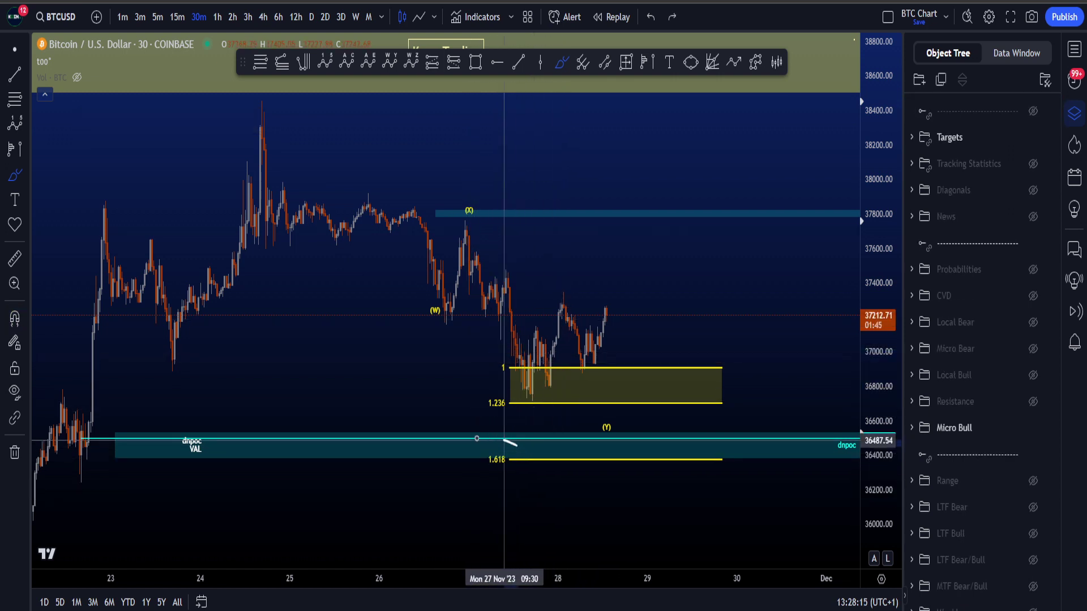
# Circle the 1.618 extension line with the brush, mark the dnpoc area around (Y), and undo these marks.
pyautogui.moveTo(504, 438)
pyautogui.mouseDown()
pyautogui.moveTo(604, 473)
pyautogui.moveTo(761, 455)
pyautogui.moveTo(517, 446)
pyautogui.mouseUp()
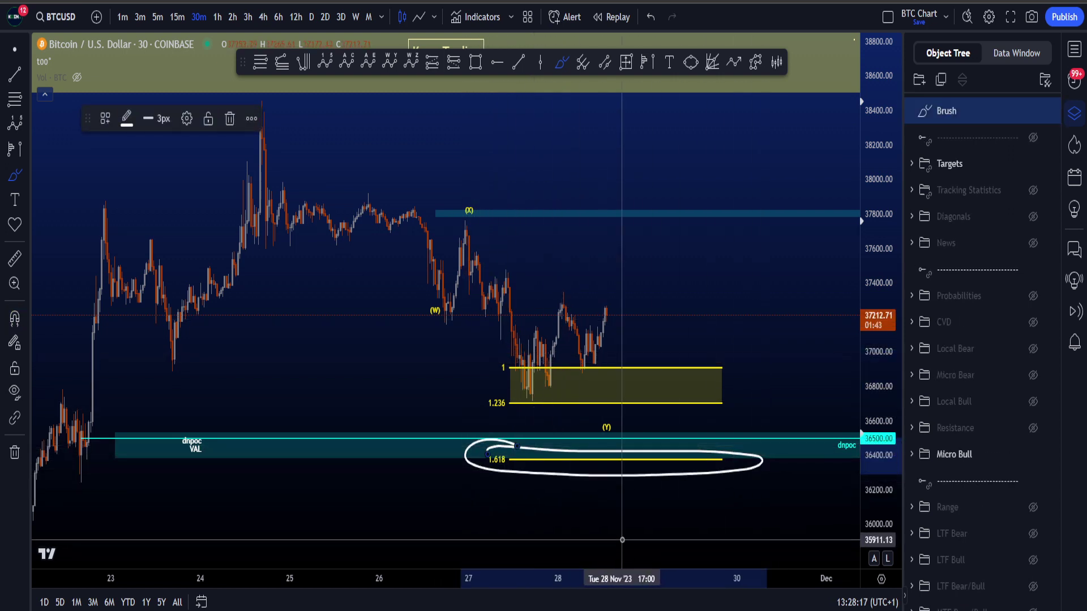
pyautogui.hotkey('ctrl', 'z')
pyautogui.moveTo(675, 440)
pyautogui.mouseDown()
pyautogui.moveTo(616, 453)
pyautogui.moveTo(671, 436)
pyautogui.mouseUp()
pyautogui.hotkey('ctrl', 'z')
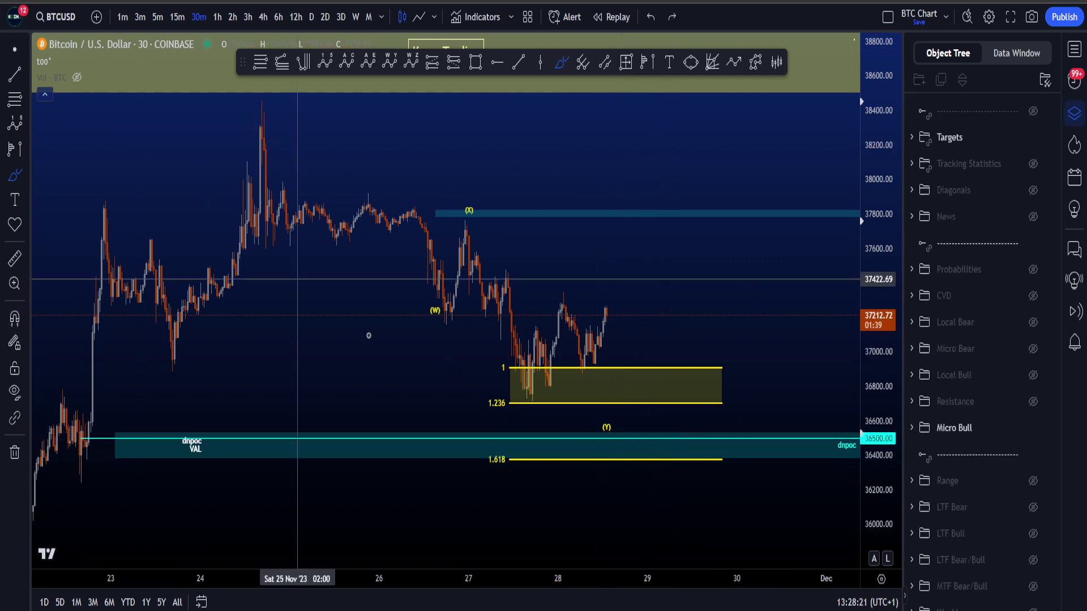
pyautogui.click(479, 449)
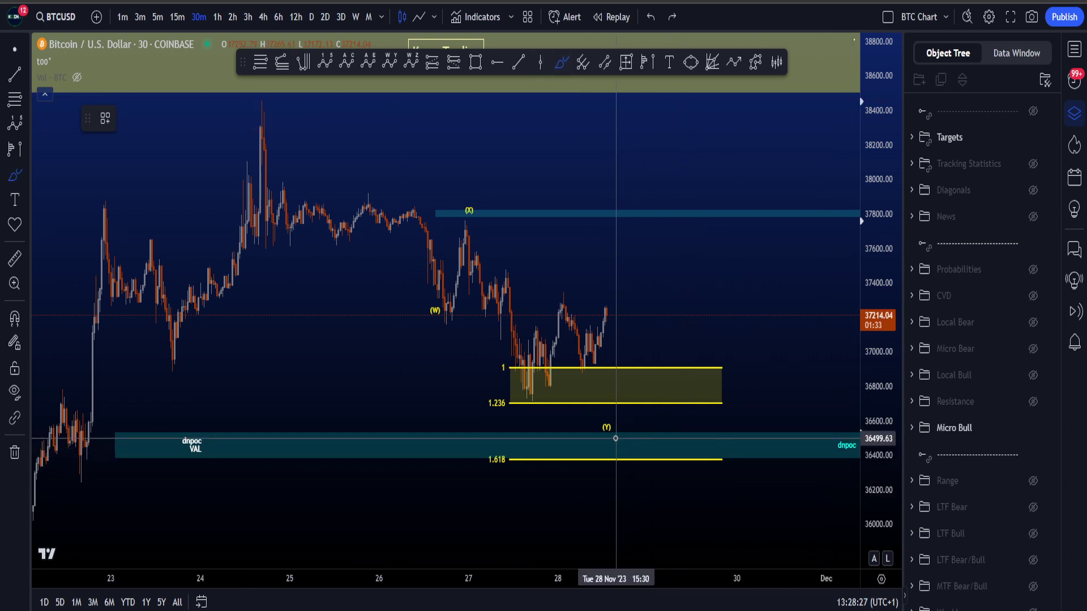
pyautogui.moveTo(615, 439)
pyautogui.mouseDown()
pyautogui.moveTo(632, 435)
pyautogui.moveTo(617, 438)
pyautogui.mouseUp()
pyautogui.hotkey('ctrl', 'z')
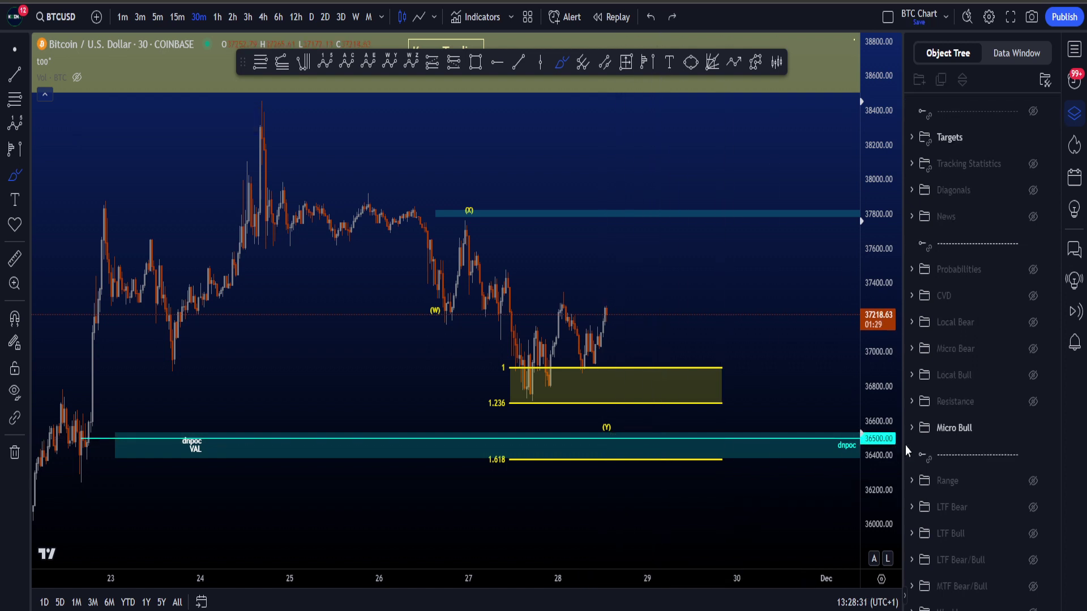
# Underline the 1.236 level with a short brush stroke and undo it.
pyautogui.scroll(-2, 880, 457)
pyautogui.scroll(-1, 798, 481)
pyautogui.moveTo(533, 389); pyautogui.dragTo(576, 389)
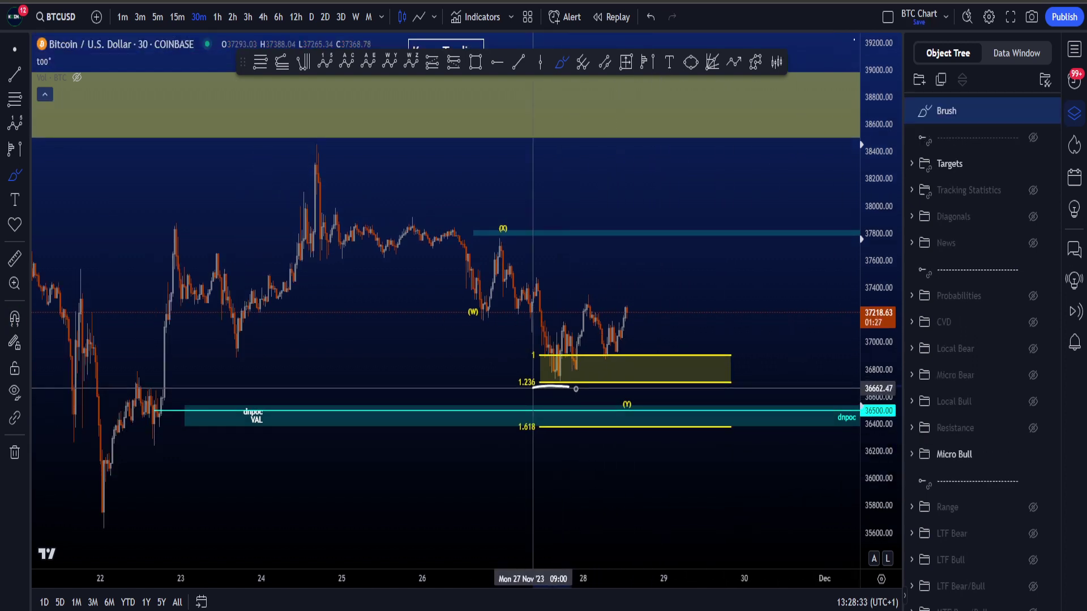
pyautogui.hotkey('ctrl', 'z')
# Draw a Fib retracement with 0.618, 0.66, 0.786 and 0.886 levels from the 22 Nov low to the 24 Nov high and shift it across to the yellow zone.
pyautogui.click(258, 67)
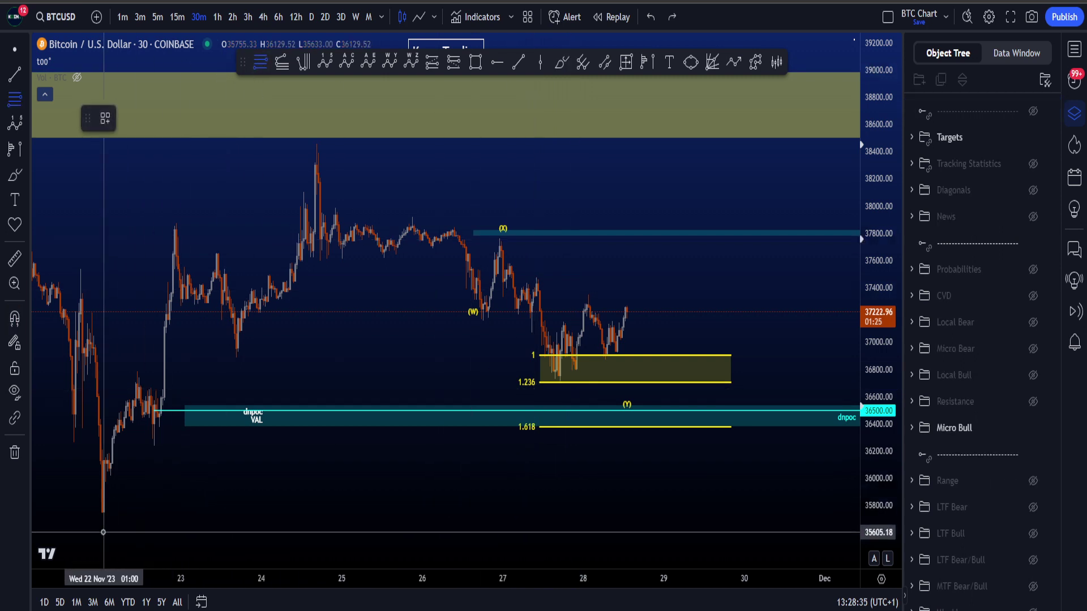
pyautogui.click(317, 144)
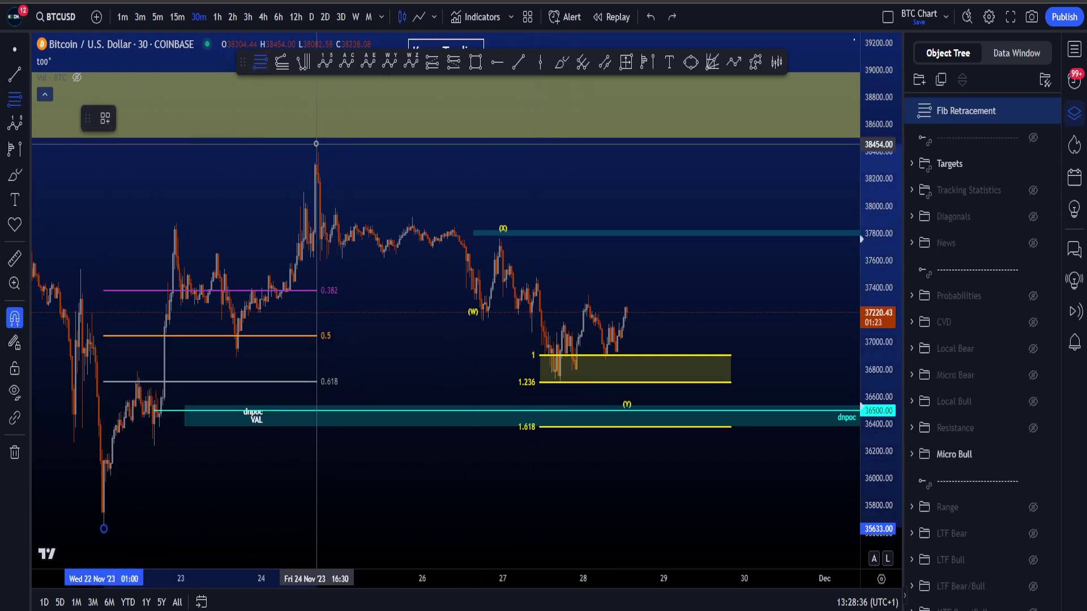
pyautogui.click(106, 118)
pyautogui.click(125, 119)
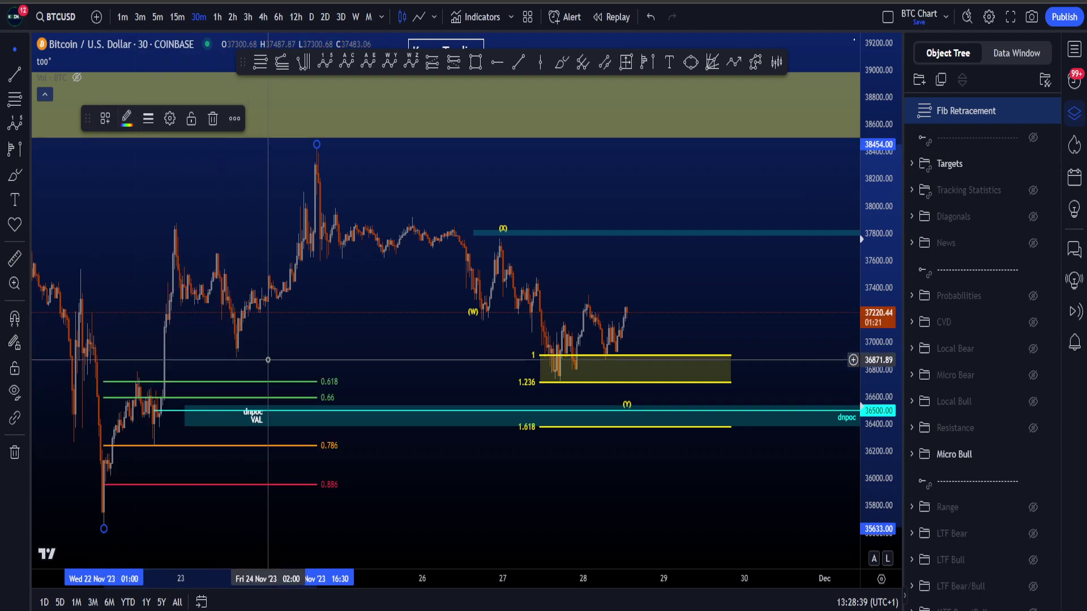
pyautogui.moveTo(280, 397); pyautogui.dragTo(645, 402)
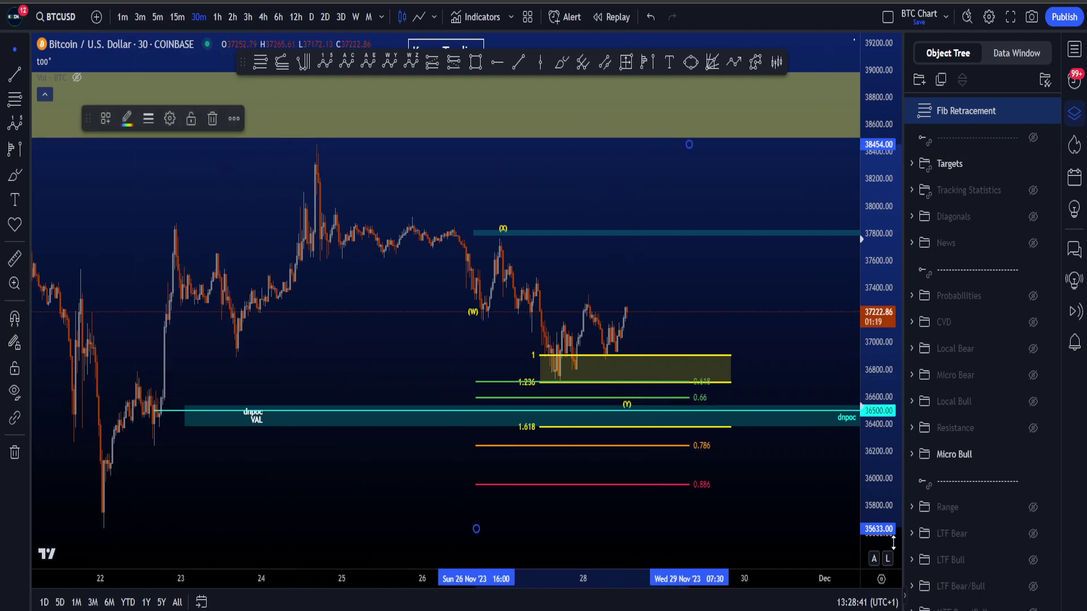
# Examine how closely the 0.618 retracement aligns with the 1.236 extension and the lowest wick in the yellow zone.
pyautogui.moveTo(891, 534); pyautogui.dragTo(884, 341)
pyautogui.moveTo(738, 403); pyautogui.dragTo(732, 323)
pyautogui.scroll(3, 637, 441)
pyautogui.moveTo(828, 417); pyautogui.dragTo(827, 404)
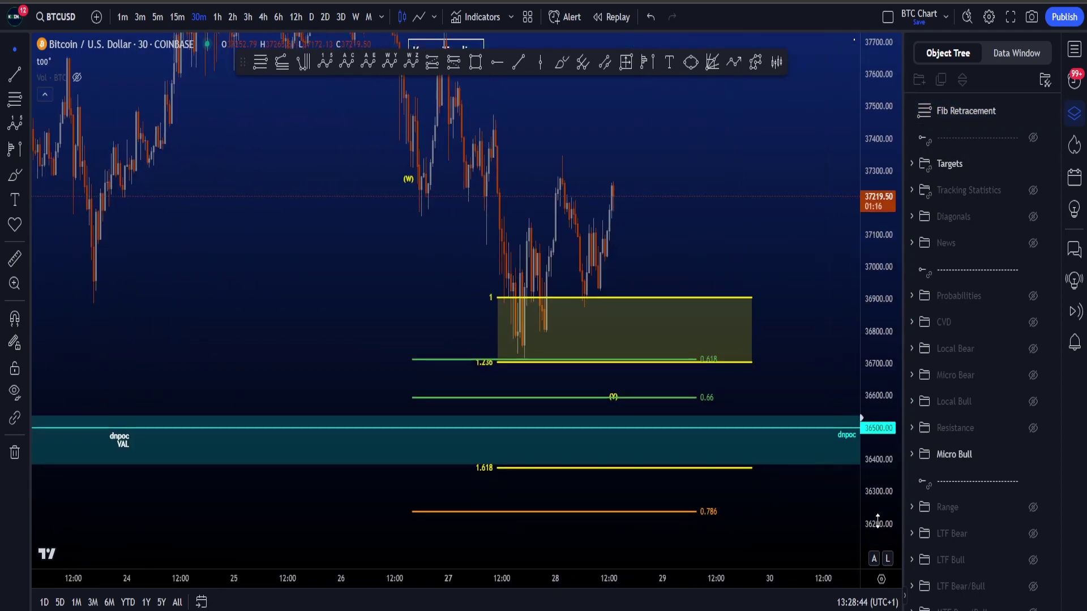
pyautogui.moveTo(877, 522); pyautogui.dragTo(875, 209)
pyautogui.moveTo(800, 407); pyautogui.dragTo(797, 291)
pyautogui.moveTo(865, 495); pyautogui.dragTo(859, 300)
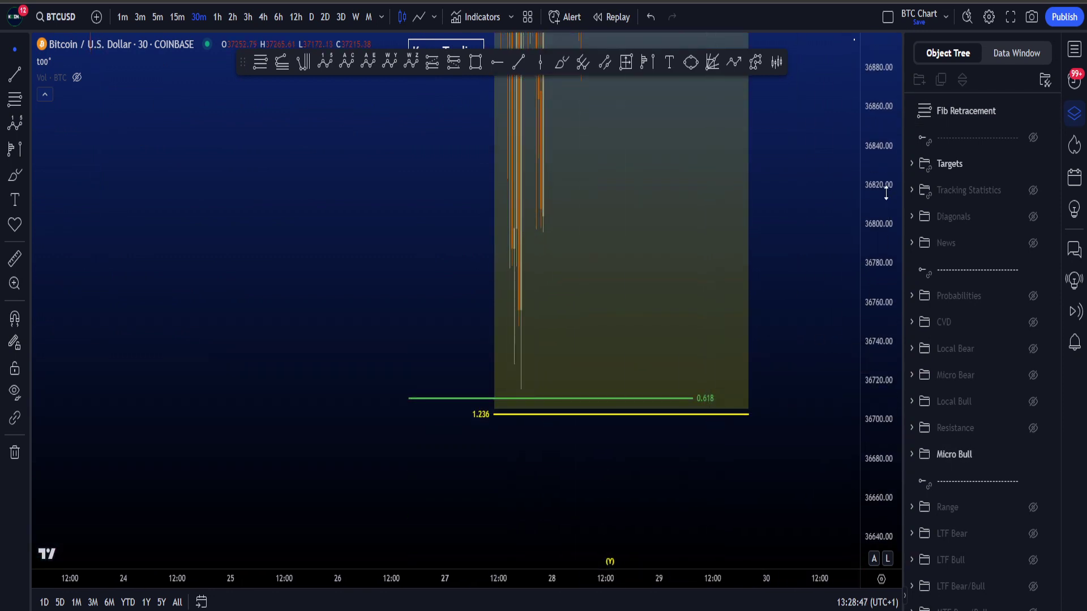
pyautogui.moveTo(885, 189); pyautogui.dragTo(866, 462)
pyautogui.moveTo(873, 298); pyautogui.dragTo(863, 560)
pyautogui.moveTo(794, 468); pyautogui.dragTo(748, 522)
pyautogui.scroll(-2, 754, 520)
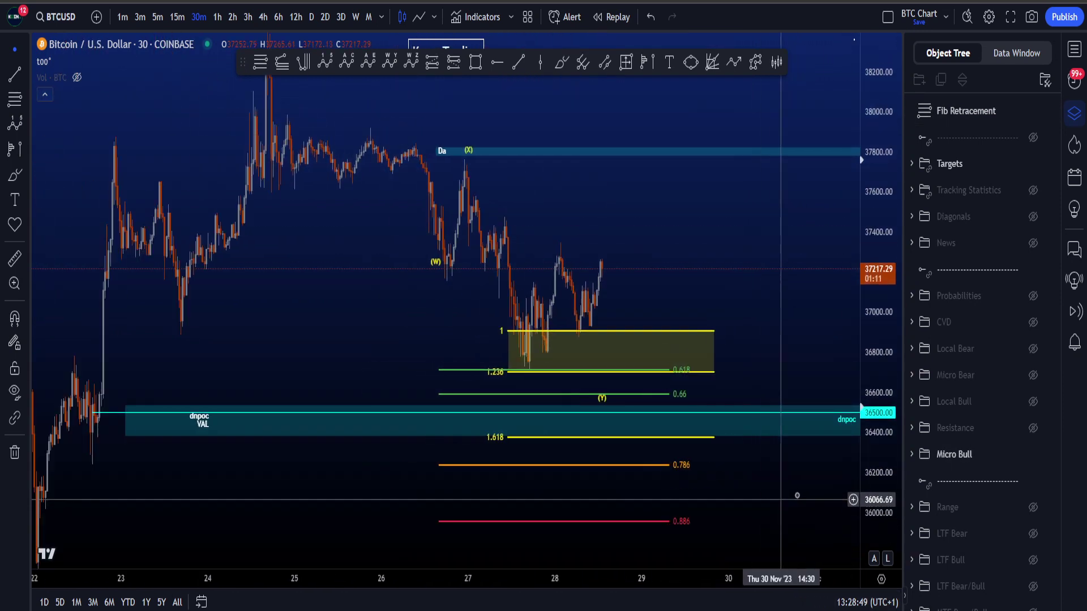
pyautogui.moveTo(877, 466); pyautogui.dragTo(872, 492)
# Delete the Fib retracement from the chart.
pyautogui.click(685, 449)
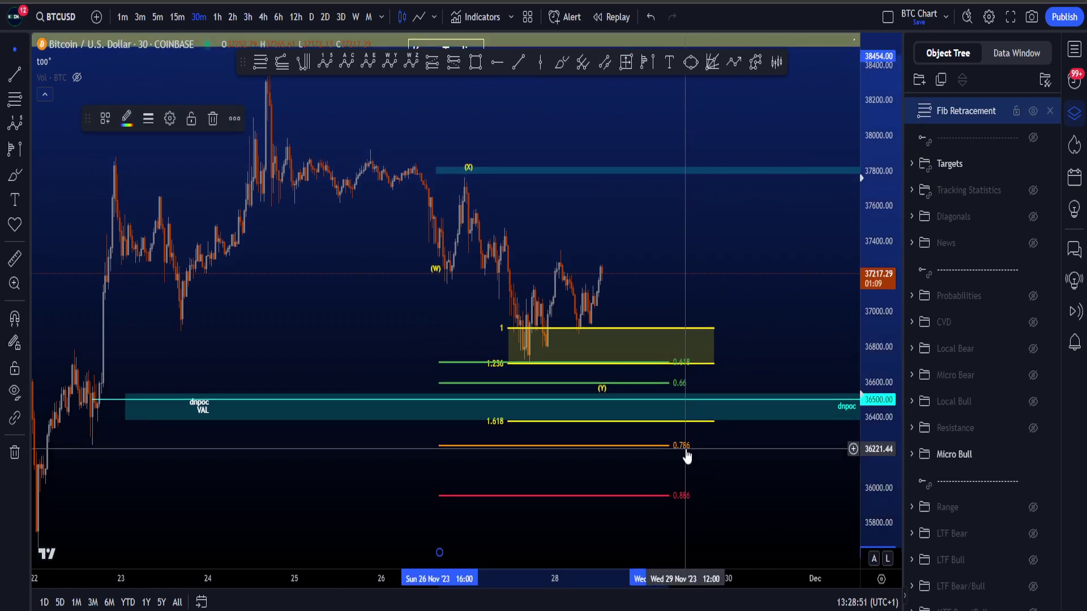
pyautogui.press('Delete')
# Circle the low near 1.236, brush a path down to a circled (Y), and undo the stroke.
pyautogui.moveTo(717, 450); pyautogui.dragTo(703, 475)
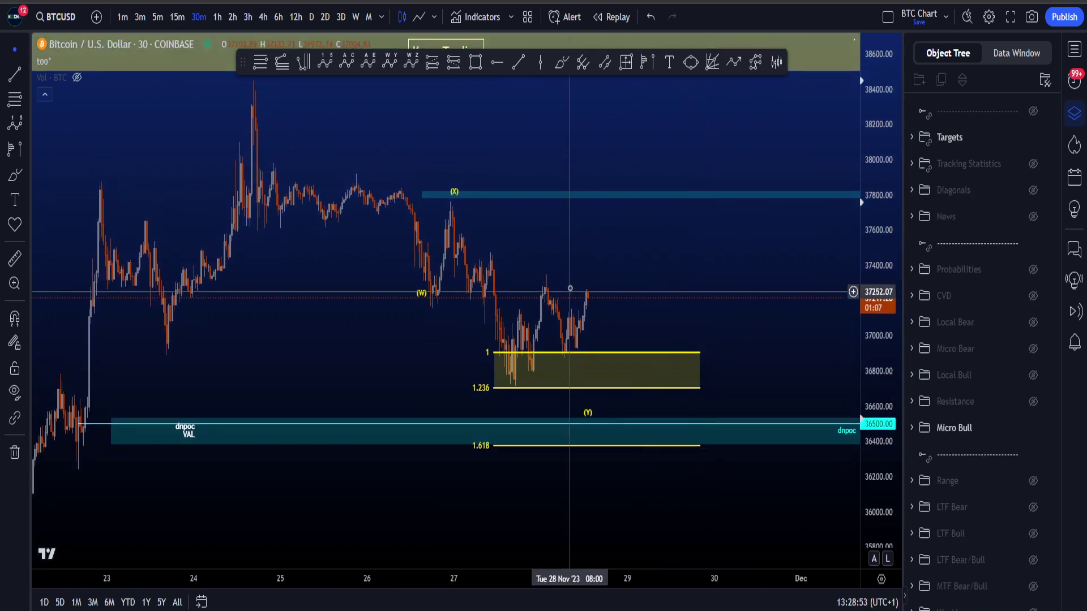
pyautogui.moveTo(669, 231); pyautogui.dragTo(677, 250)
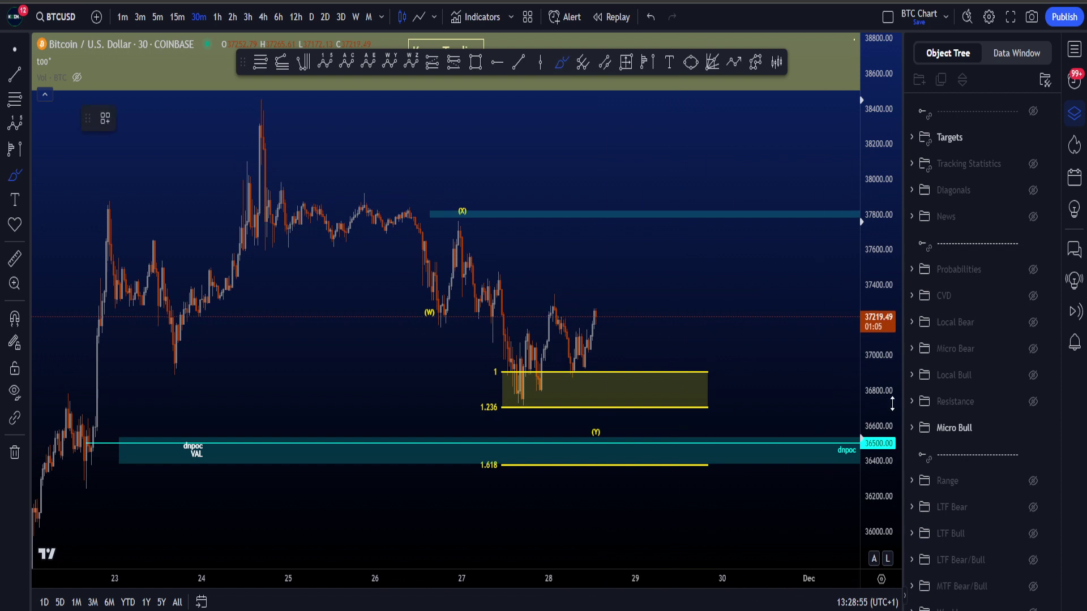
pyautogui.moveTo(892, 404); pyautogui.dragTo(891, 384)
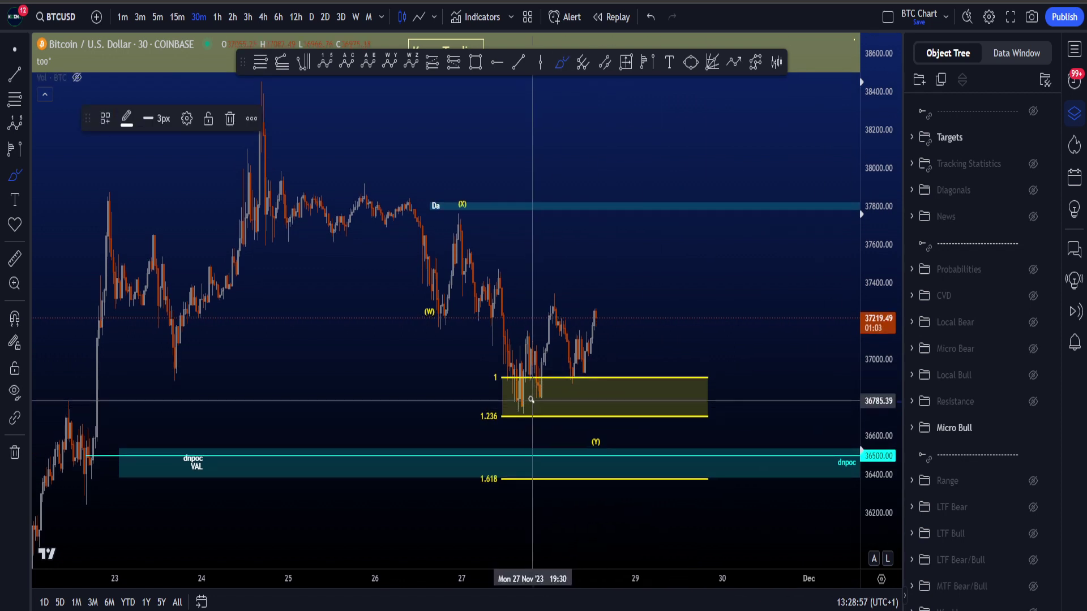
pyautogui.moveTo(530, 399)
pyautogui.mouseDown()
pyautogui.moveTo(512, 411)
pyautogui.moveTo(551, 430)
pyautogui.moveTo(600, 429)
pyautogui.moveTo(593, 455)
pyautogui.mouseUp()
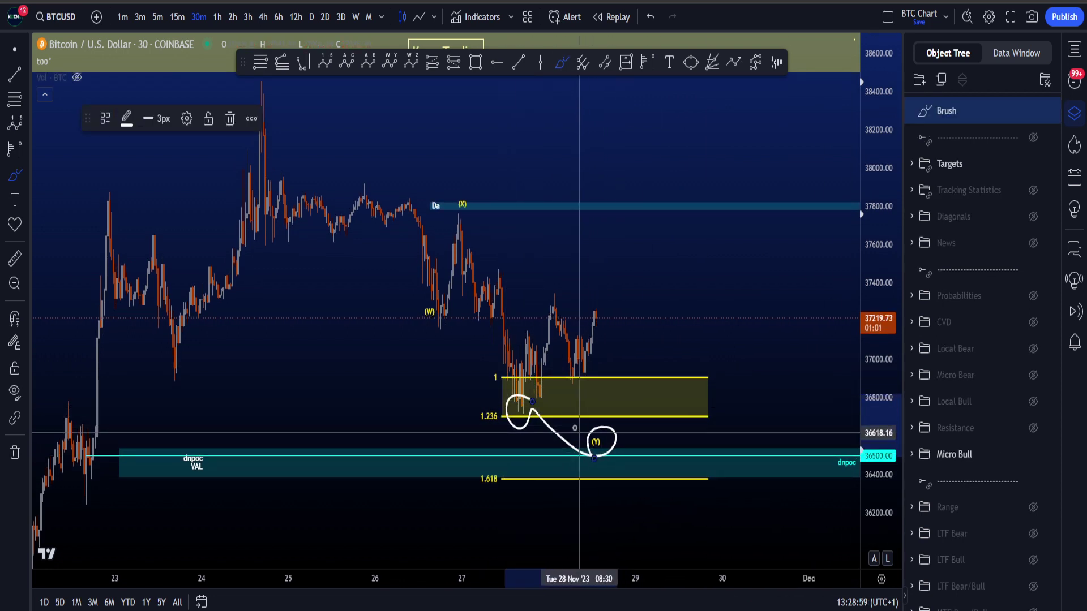
pyautogui.hotkey('ctrl', 'z')
# Circle the rebound out of the yellow zone and the area around its 28 Nov high with the brush, undoing the strokes.
pyautogui.moveTo(515, 412)
pyautogui.mouseDown()
pyautogui.moveTo(621, 303)
pyautogui.moveTo(550, 300)
pyautogui.mouseUp()
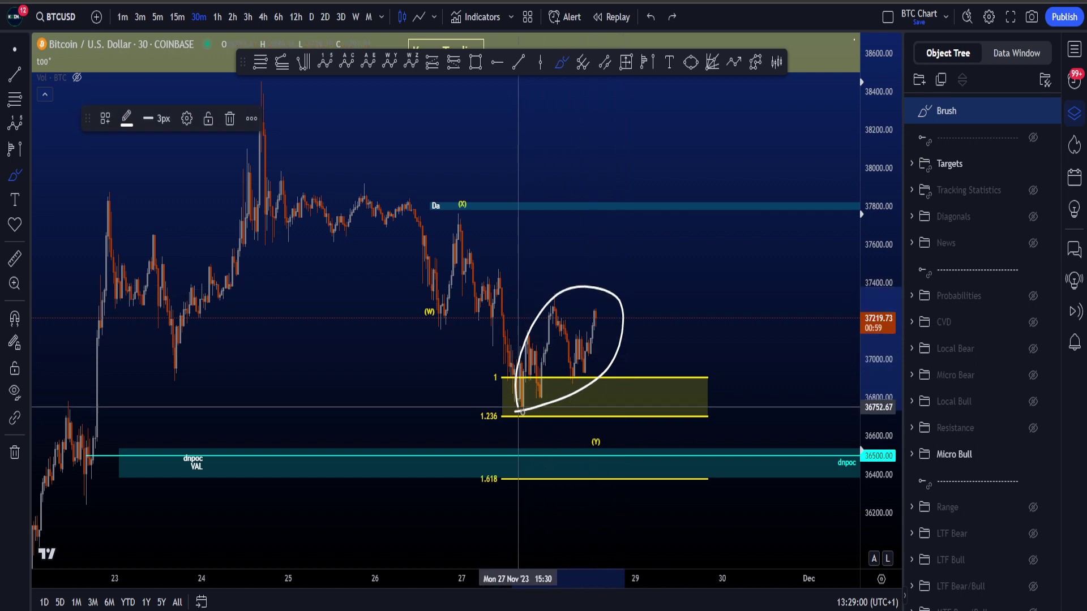
pyautogui.moveTo(520, 410); pyautogui.dragTo(532, 408)
pyautogui.hotkey('ctrl', 'z')
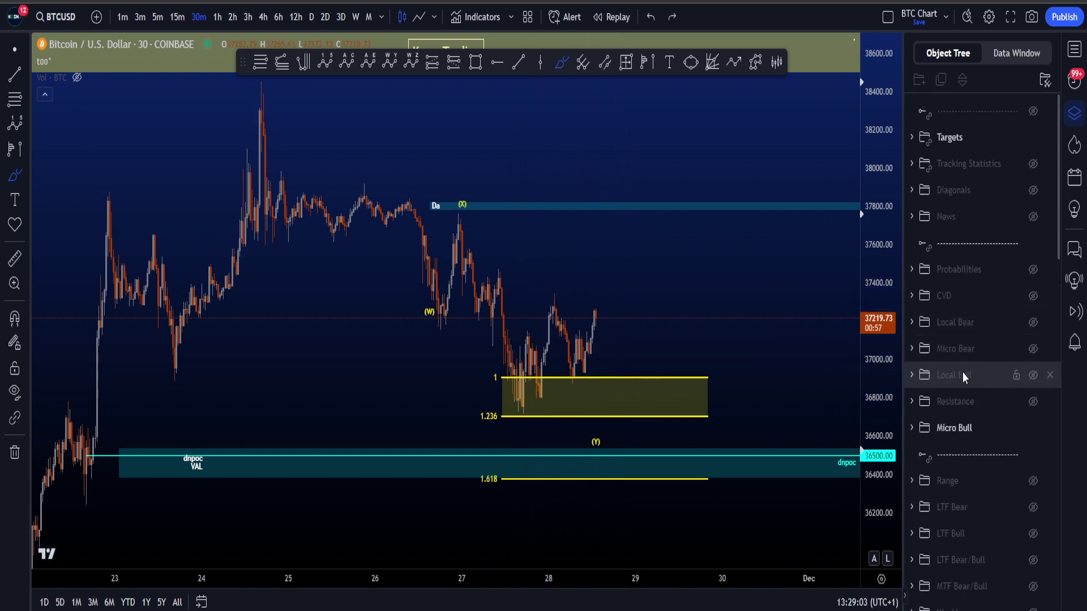
pyautogui.moveTo(1015, 435)
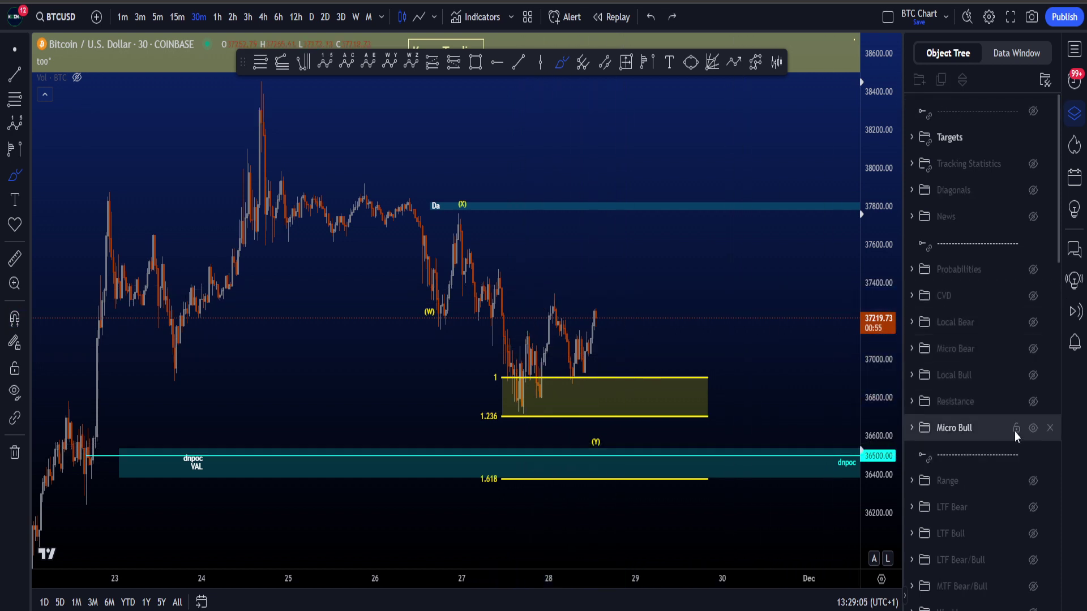
pyautogui.moveTo(636, 318); pyautogui.dragTo(624, 317)
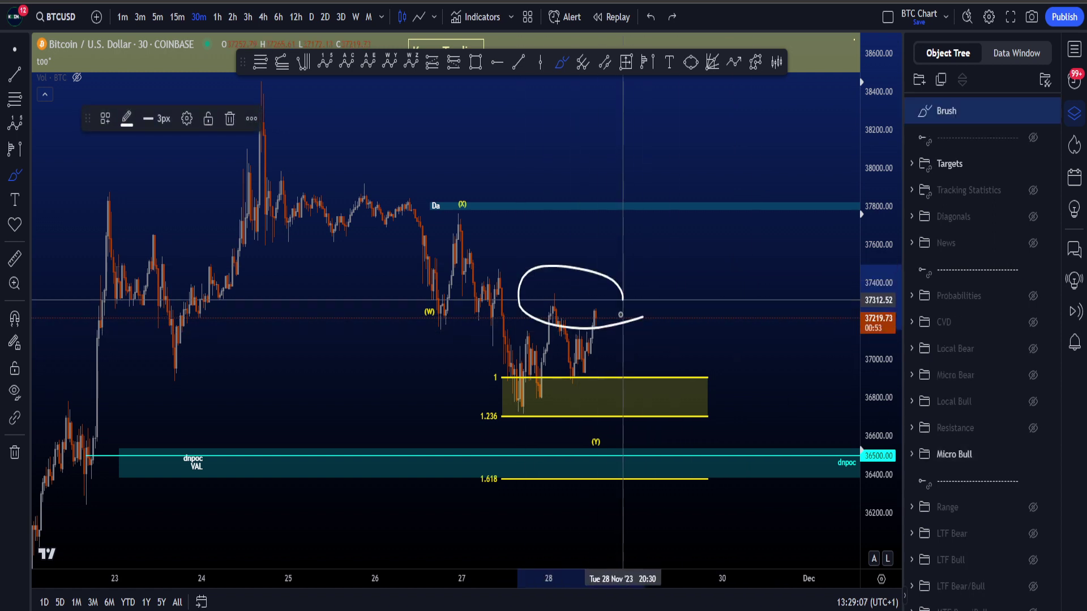
pyautogui.hotkey('ctrl', 'z')
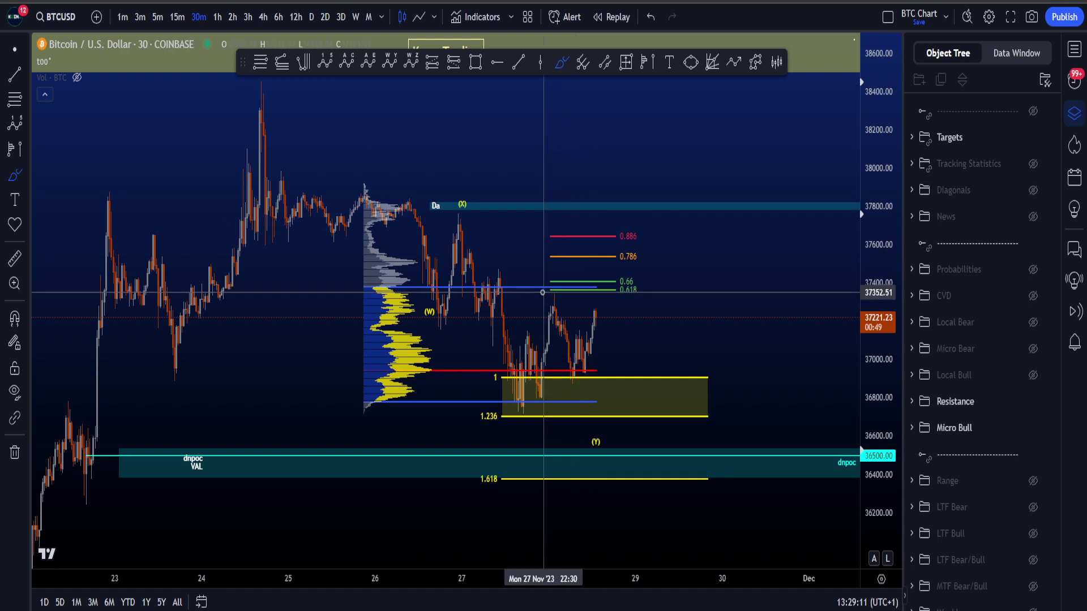
# Brush over the 0.618 resistance level, trace the drop from (X) to the 27 Nov low, and undo both strokes.
pyautogui.moveTo(542, 293); pyautogui.dragTo(634, 298)
pyautogui.hotkey('ctrl', 'z')
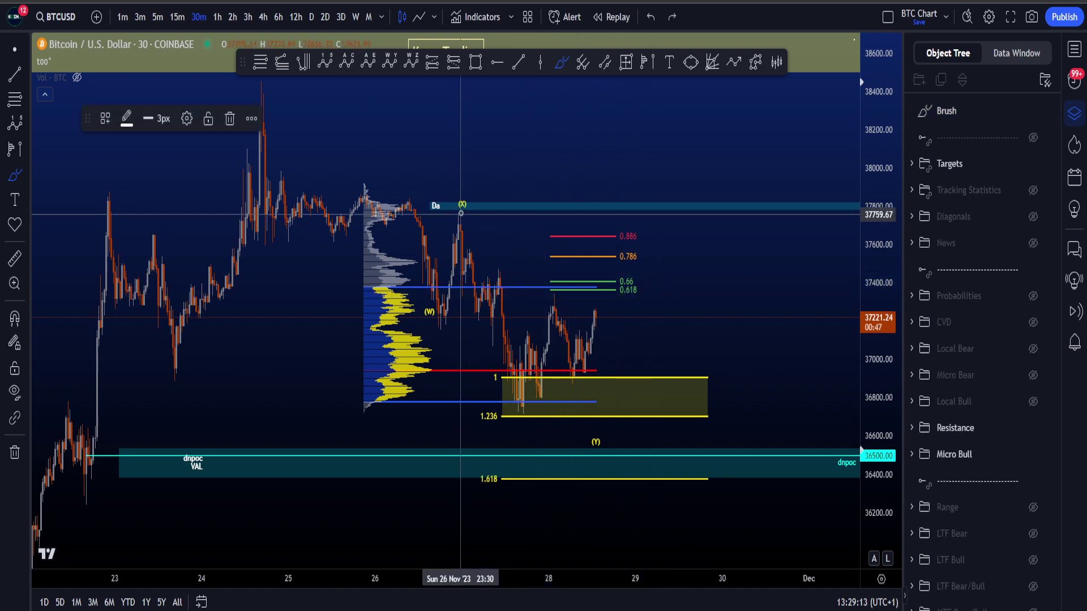
pyautogui.moveTo(471, 202)
pyautogui.mouseDown()
pyautogui.moveTo(448, 201)
pyautogui.moveTo(471, 203)
pyautogui.moveTo(529, 429)
pyautogui.moveTo(522, 423)
pyautogui.mouseUp()
pyautogui.hotkey('ctrl', 'z')
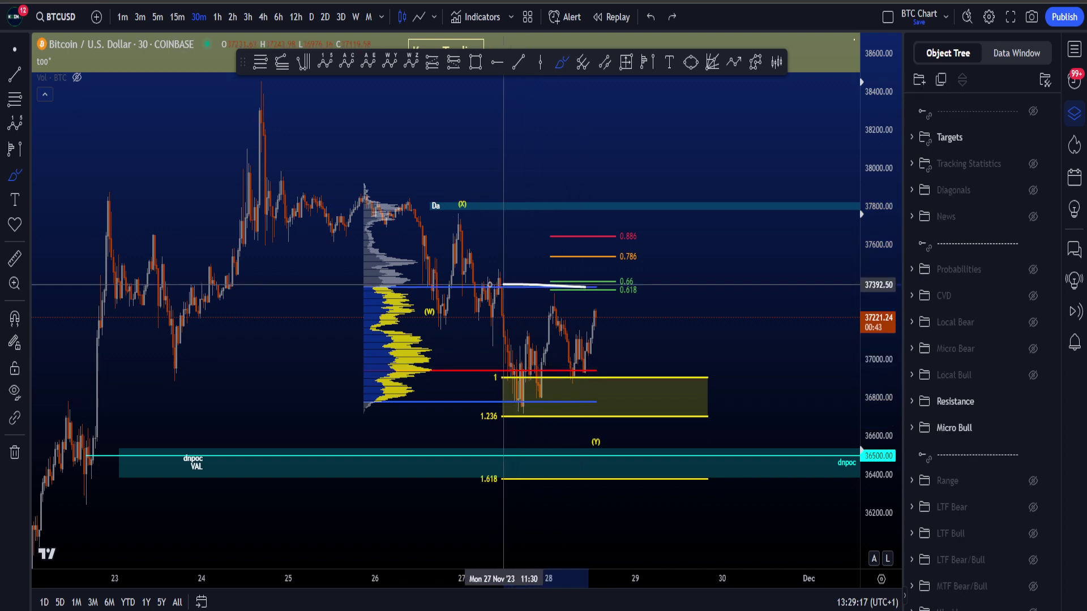
# Outline the volume profile's value area between the two blue lines with the brush and delete the stroke.
pyautogui.moveTo(503, 285); pyautogui.dragTo(397, 286)
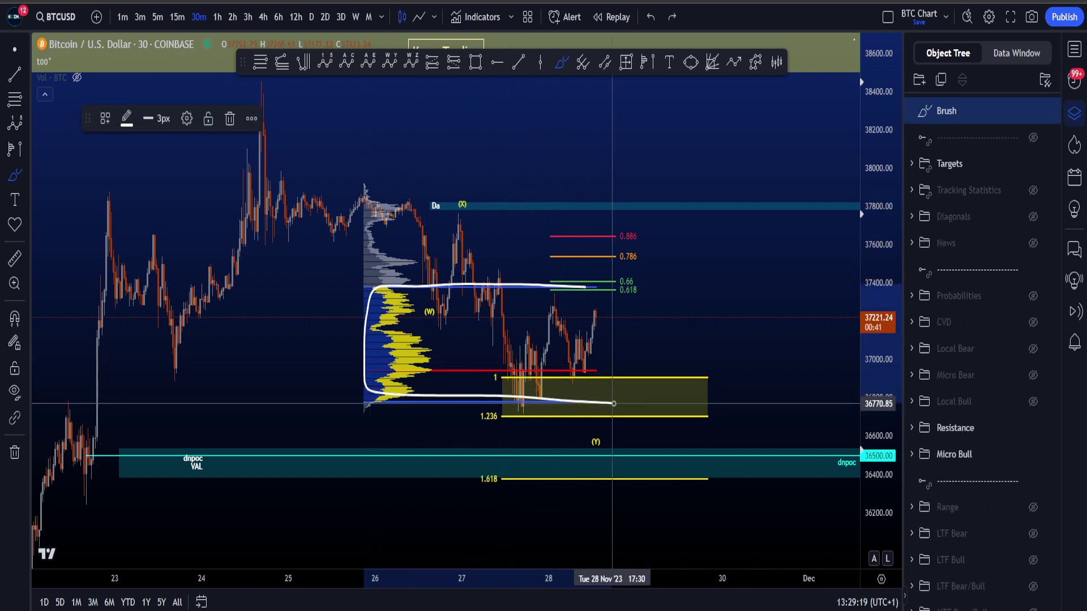
pyautogui.press('Delete')
# Brush an upward path from the 0.66 level to the Daily resistance band, circle its end, and undo the stroke.
pyautogui.scroll(3, 619, 284)
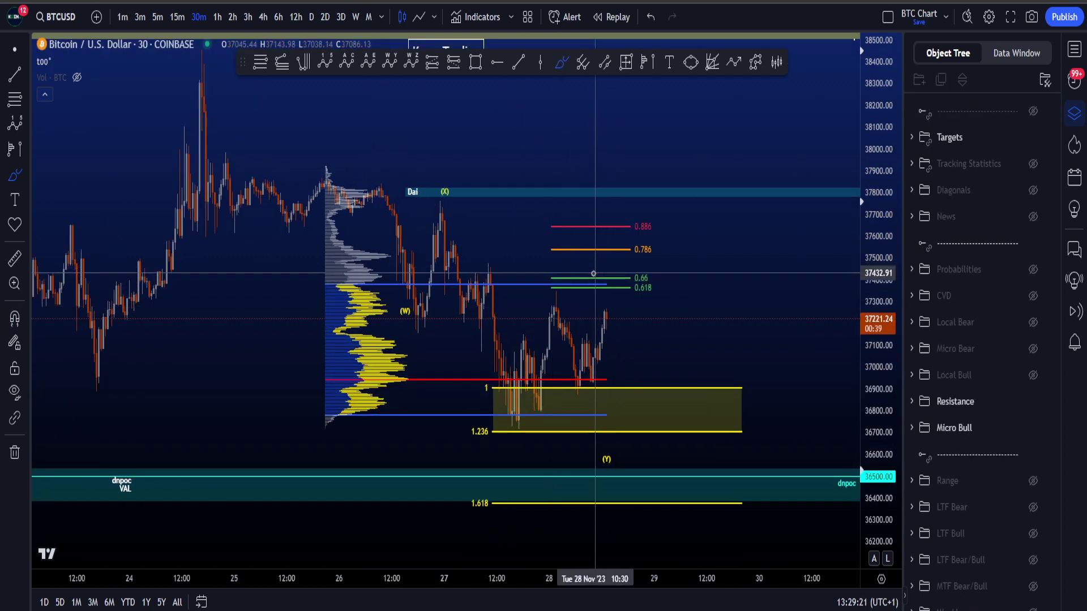
pyautogui.moveTo(593, 278); pyautogui.dragTo(609, 254)
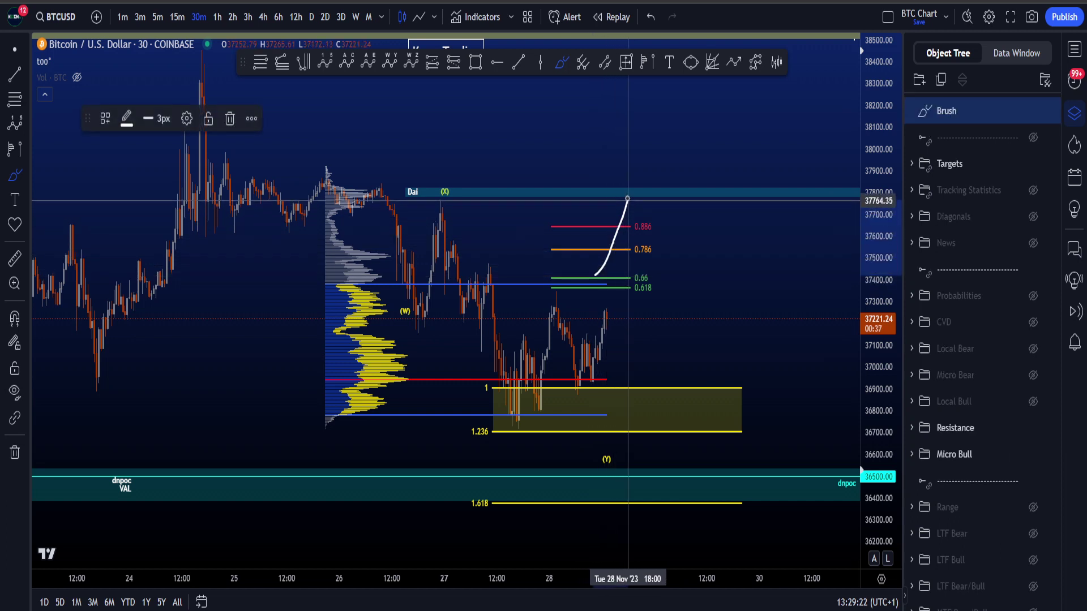
pyautogui.moveTo(627, 199)
pyautogui.mouseDown()
pyautogui.moveTo(610, 195)
pyautogui.moveTo(618, 202)
pyautogui.mouseUp()
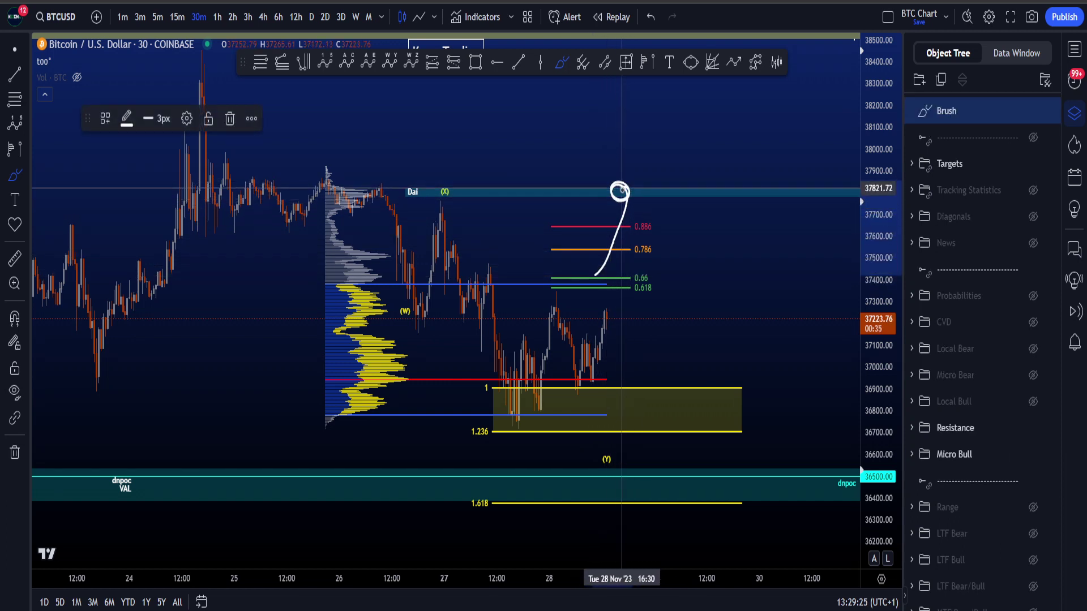
pyautogui.hotkey('ctrl', 'z')
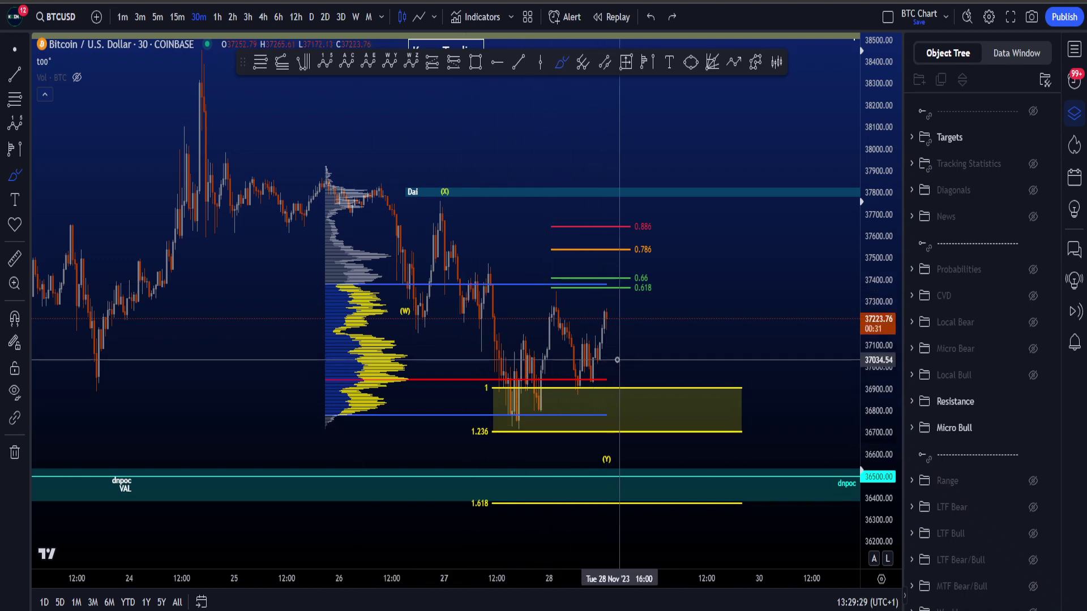
# Brush a drop from current price towards the 36500 dnpoc zone and a rise out of the yellow zone, undoing both strokes.
pyautogui.moveTo(605, 345)
pyautogui.mouseDown()
pyautogui.moveTo(624, 346)
pyautogui.moveTo(649, 382)
pyautogui.moveTo(663, 424)
pyautogui.mouseUp()
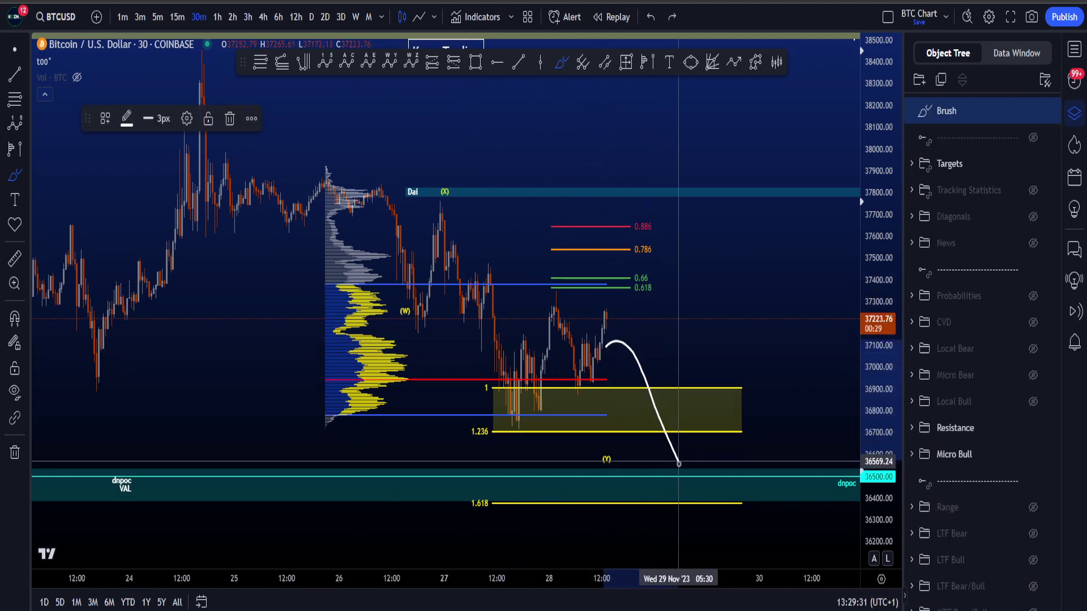
pyautogui.hotkey('ctrl', 'z')
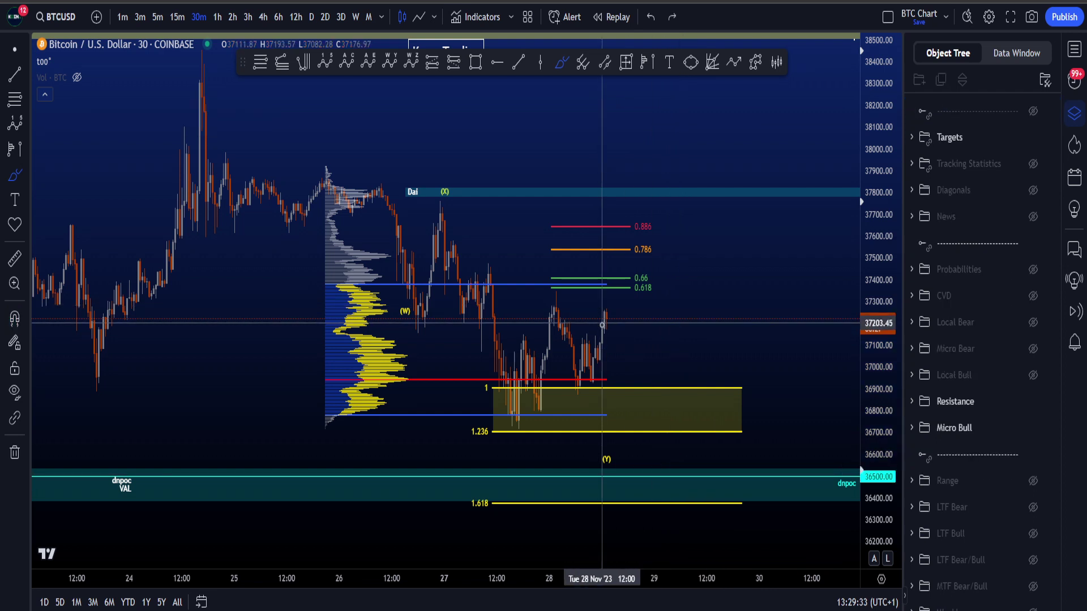
pyautogui.moveTo(534, 423)
pyautogui.mouseDown()
pyautogui.moveTo(505, 437)
pyautogui.moveTo(528, 435)
pyautogui.moveTo(532, 398)
pyautogui.moveTo(607, 320)
pyautogui.moveTo(640, 223)
pyautogui.mouseUp()
pyautogui.hotkey('ctrl', 'z')
pyautogui.hotkey('ctrl', 'z')
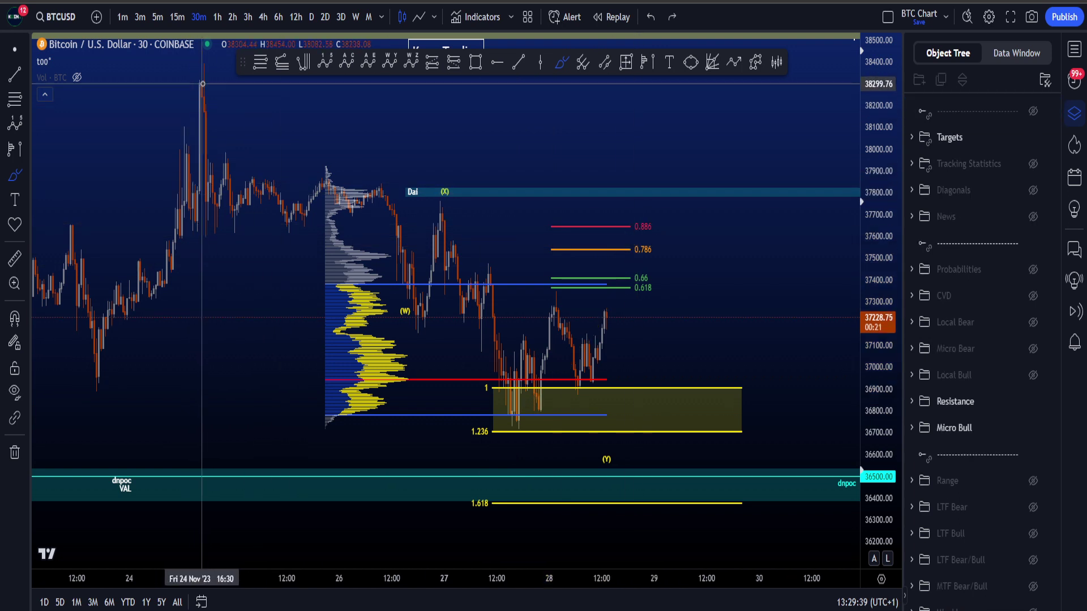
# Brush a large swing from the 24 Nov high through the yellow zone and a rally above the Daily band, undoing the strokes.
pyautogui.moveTo(205, 85)
pyautogui.mouseDown()
pyautogui.moveTo(473, 357)
pyautogui.moveTo(654, 227)
pyautogui.moveTo(770, 56)
pyautogui.moveTo(838, 560)
pyautogui.mouseUp()
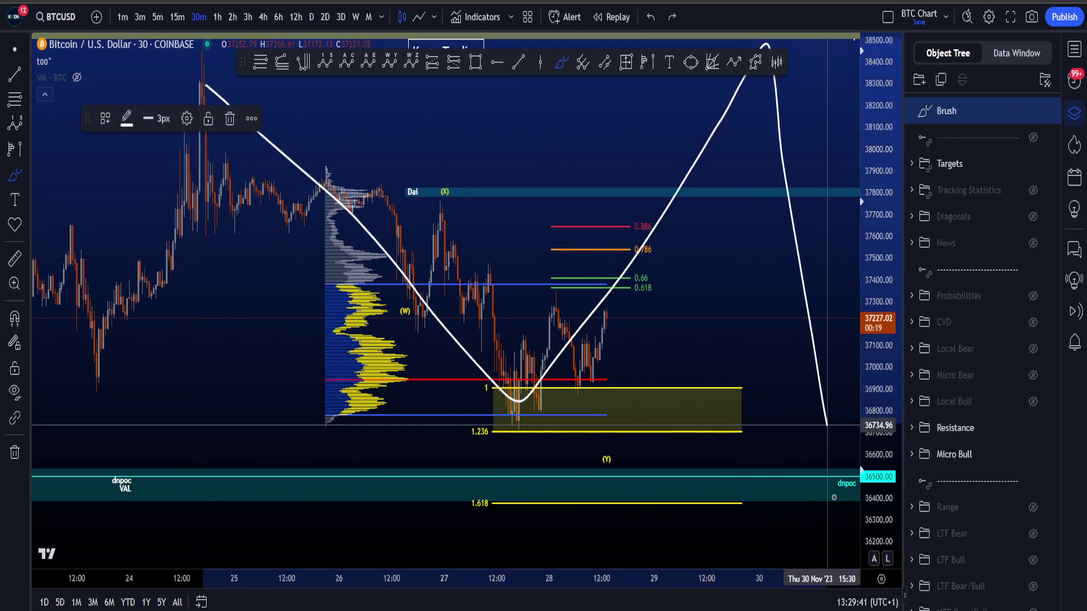
pyautogui.hotkey('ctrl', 'z')
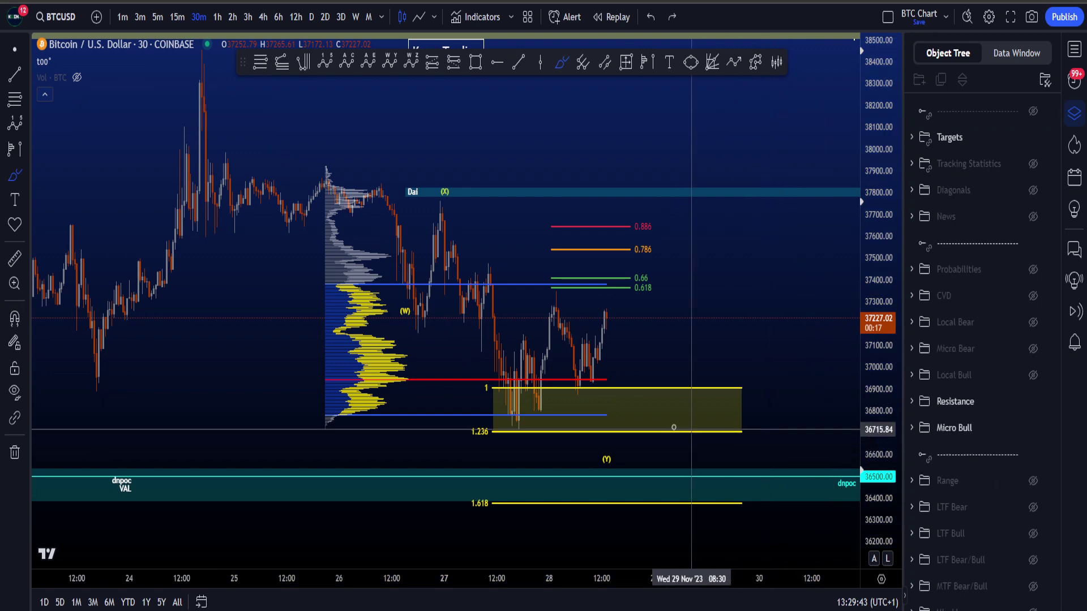
pyautogui.moveTo(523, 406)
pyautogui.mouseDown()
pyautogui.moveTo(602, 374)
pyautogui.moveTo(685, 197)
pyautogui.mouseUp()
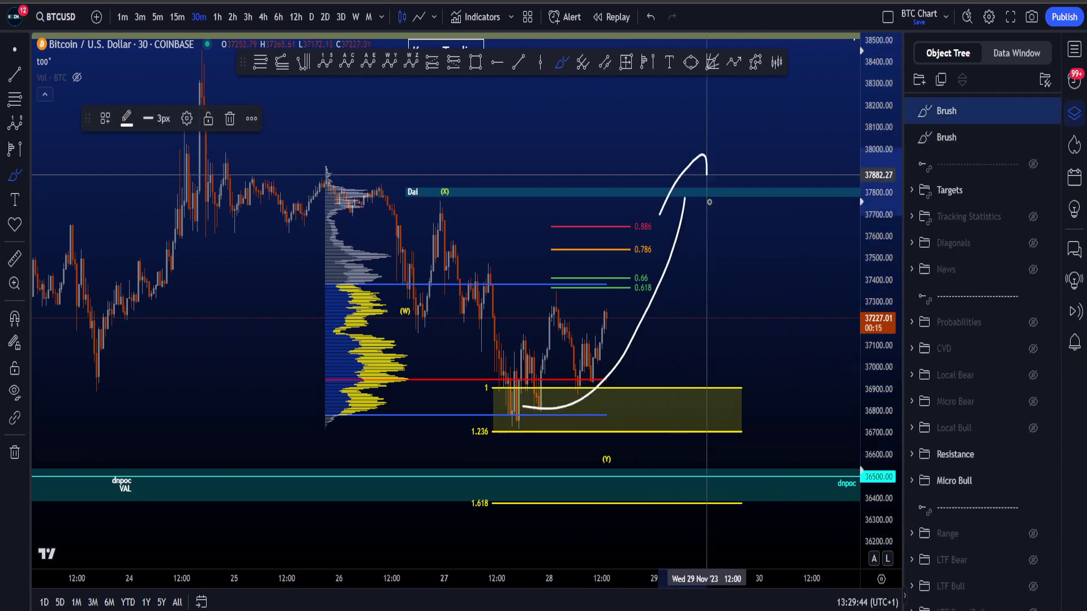
pyautogui.hotkey('ctrl', 'z')
# Mark the area around the 0.618 level and the 28 Nov high with the brush, undoing the strokes.
pyautogui.moveTo(872, 223); pyautogui.dragTo(872, 248)
pyautogui.scroll(3, 606, 287)
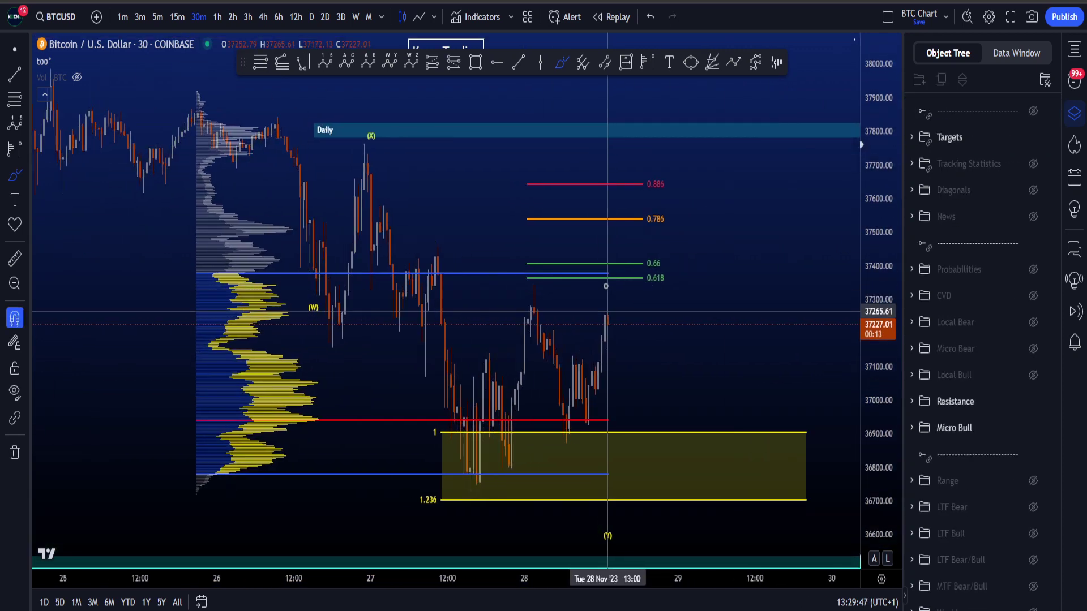
pyautogui.moveTo(605, 285)
pyautogui.mouseDown()
pyautogui.moveTo(524, 245)
pyautogui.moveTo(548, 294)
pyautogui.moveTo(543, 283)
pyautogui.mouseUp()
pyautogui.hotkey('ctrl', 'z')
pyautogui.hotkey('ctrl', 'z')
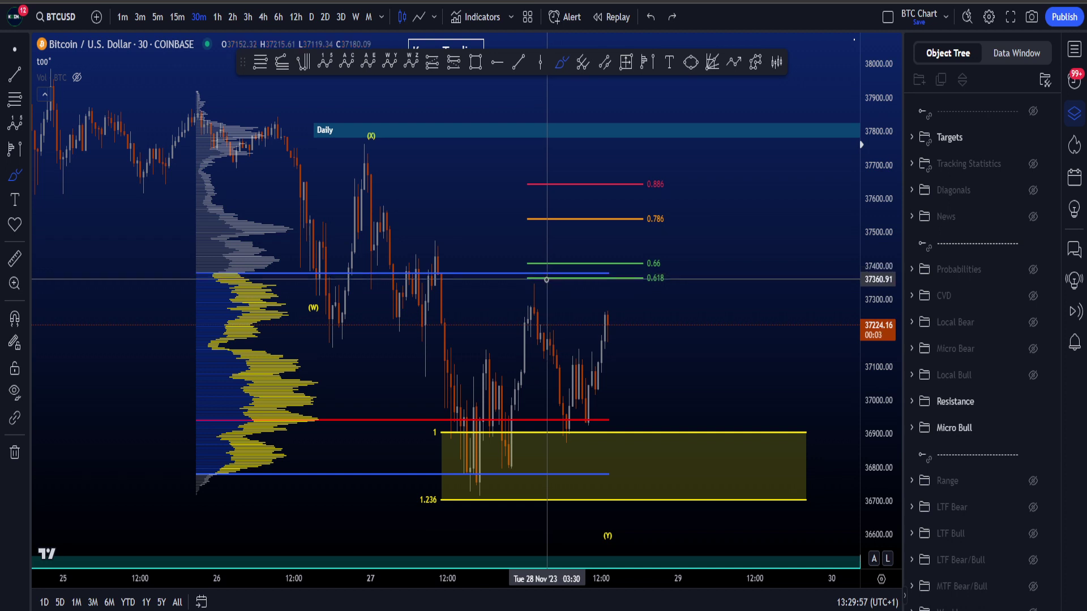
pyautogui.moveTo(546, 280)
pyautogui.mouseDown()
pyautogui.moveTo(667, 273)
pyautogui.moveTo(529, 274)
pyautogui.mouseUp()
pyautogui.hotkey('ctrl', 'z')
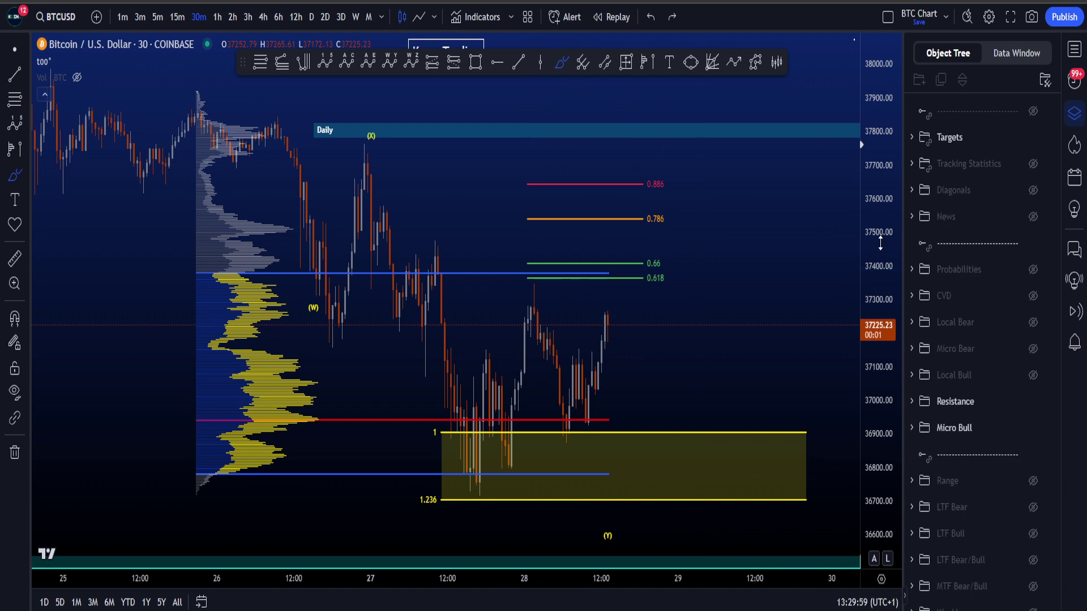
# Hide the Resistance and Micro Bull drawing groups and show the Local Bull group.
pyautogui.moveTo(880, 243); pyautogui.dragTo(878, 344)
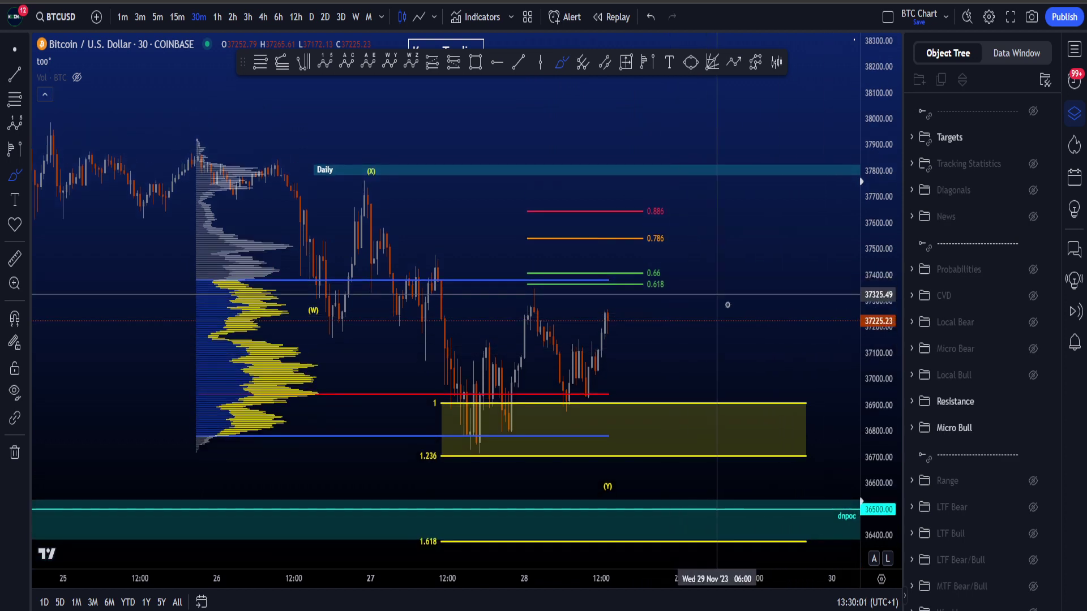
pyautogui.click(1033, 402)
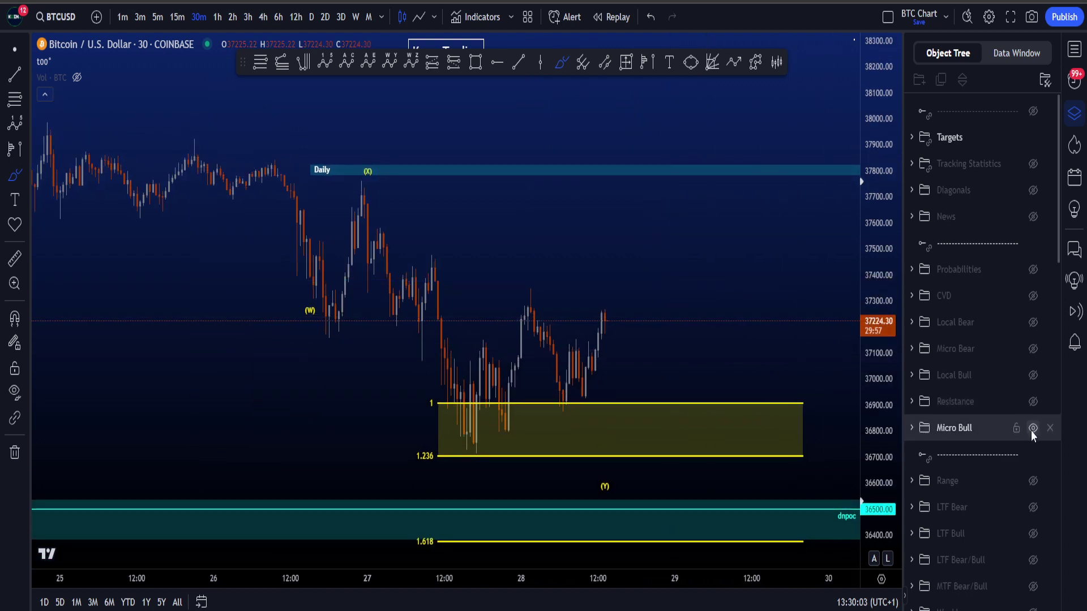
pyautogui.click(1033, 428)
# Brush a rising curve from the 27 Nov low up to the Daily resistance band and undo the strokes.
pyautogui.moveTo(874, 478); pyautogui.dragTo(865, 448)
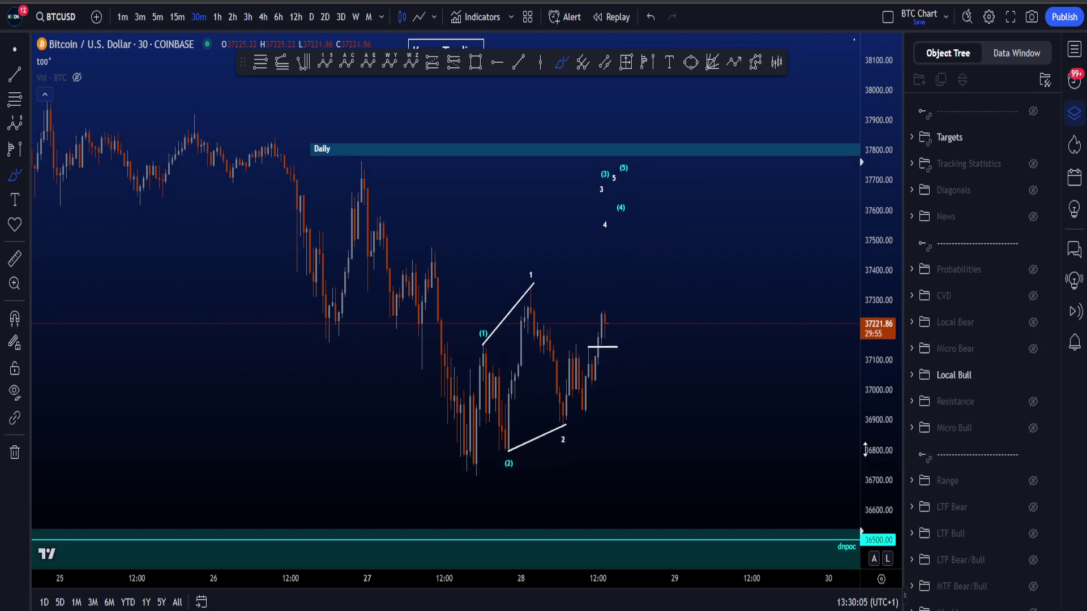
pyautogui.scroll(3, 705, 418)
pyautogui.moveTo(397, 482)
pyautogui.mouseDown()
pyautogui.moveTo(526, 480)
pyautogui.moveTo(696, 146)
pyautogui.mouseUp()
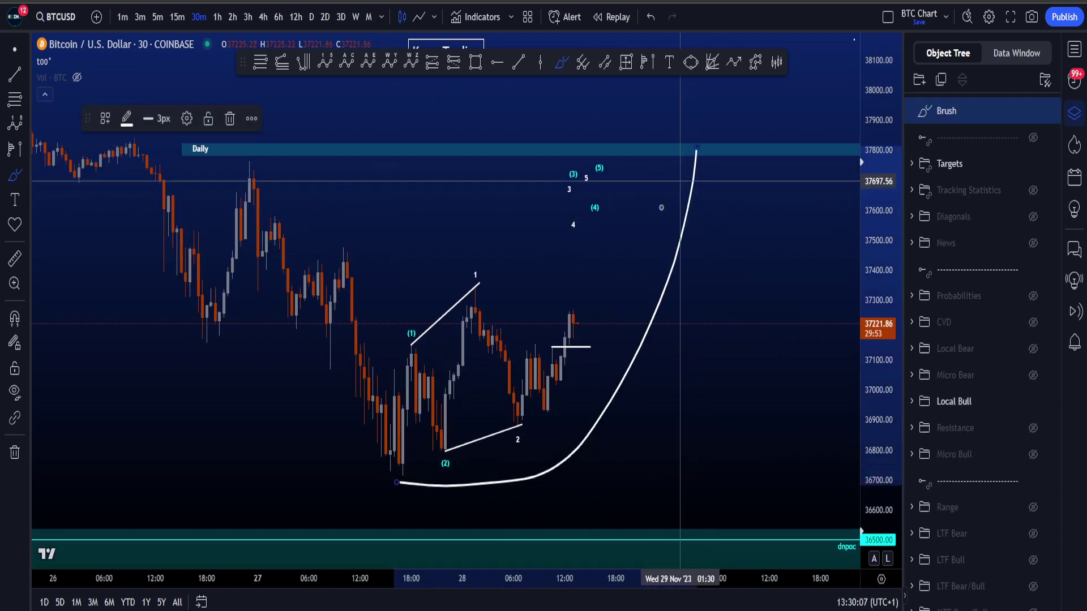
pyautogui.moveTo(615, 258)
pyautogui.mouseDown()
pyautogui.moveTo(707, 69)
pyautogui.moveTo(726, 219)
pyautogui.mouseUp()
pyautogui.hotkey('ctrl', 'z')
pyautogui.hotkey('ctrl', 'z')
# Circle the 27 Nov low, trace the three-leg decline leading into it with the brush, and undo both strokes.
pyautogui.moveTo(414, 474)
pyautogui.mouseDown()
pyautogui.moveTo(391, 485)
pyautogui.moveTo(393, 455)
pyautogui.mouseUp()
pyautogui.hotkey('ctrl', 'z')
pyautogui.moveTo(246, 196); pyautogui.dragTo(350, 252)
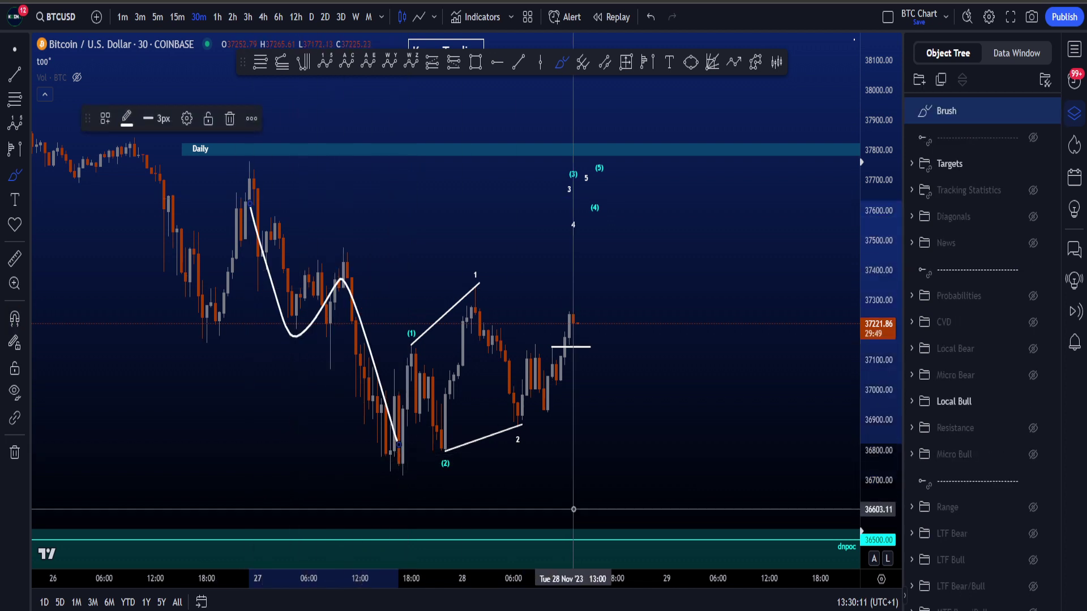
pyautogui.hotkey('ctrl', 'z')
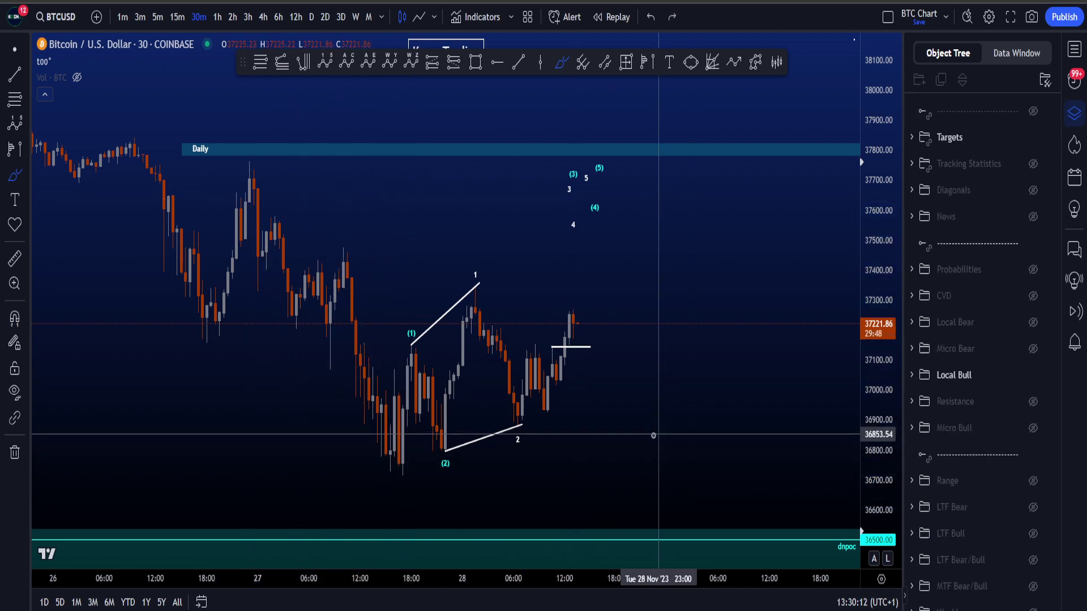
# Switch the chart to the 15-minute timeframe and brush over the Local Bull wave count from the 27 Nov low, undoing the strokes.
pyautogui.click(177, 17)
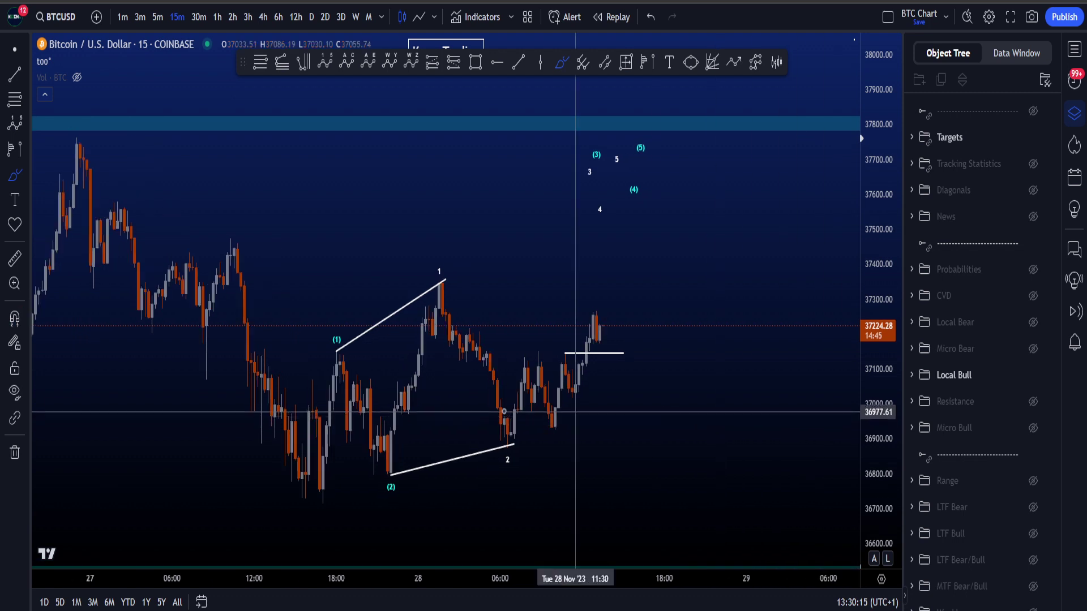
pyautogui.moveTo(321, 486)
pyautogui.mouseDown()
pyautogui.moveTo(333, 339)
pyautogui.moveTo(408, 473)
pyautogui.moveTo(442, 249)
pyautogui.moveTo(476, 391)
pyautogui.moveTo(509, 447)
pyautogui.moveTo(643, 208)
pyautogui.mouseUp()
pyautogui.hotkey('ctrl', 'z')
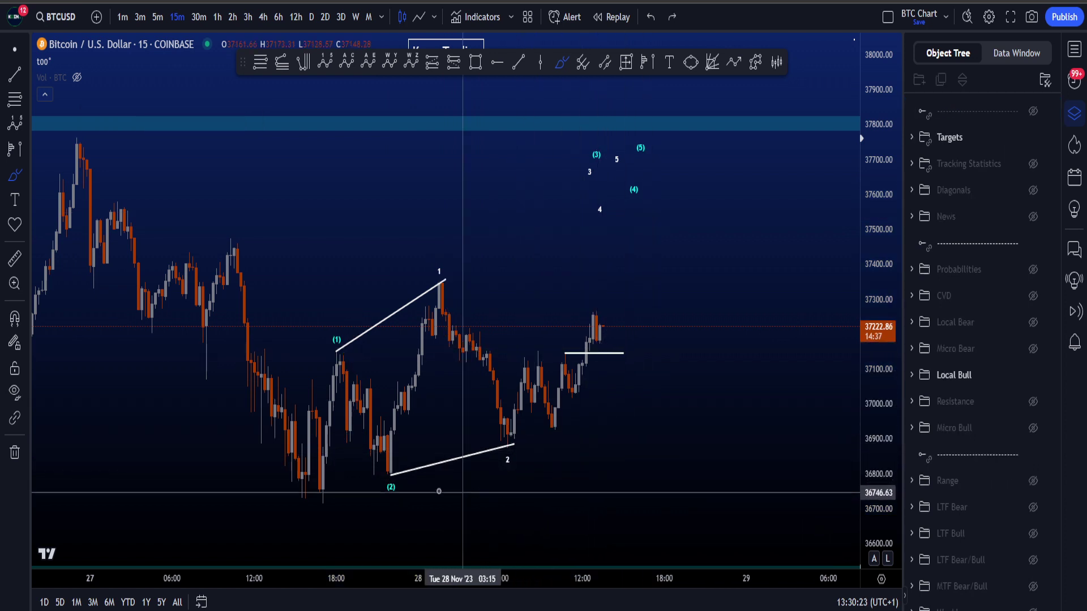
pyautogui.moveTo(524, 488)
pyautogui.mouseDown()
pyautogui.moveTo(339, 469)
pyautogui.moveTo(481, 250)
pyautogui.moveTo(346, 317)
pyautogui.moveTo(454, 445)
pyautogui.mouseUp()
pyautogui.hotkey('ctrl', 'z')
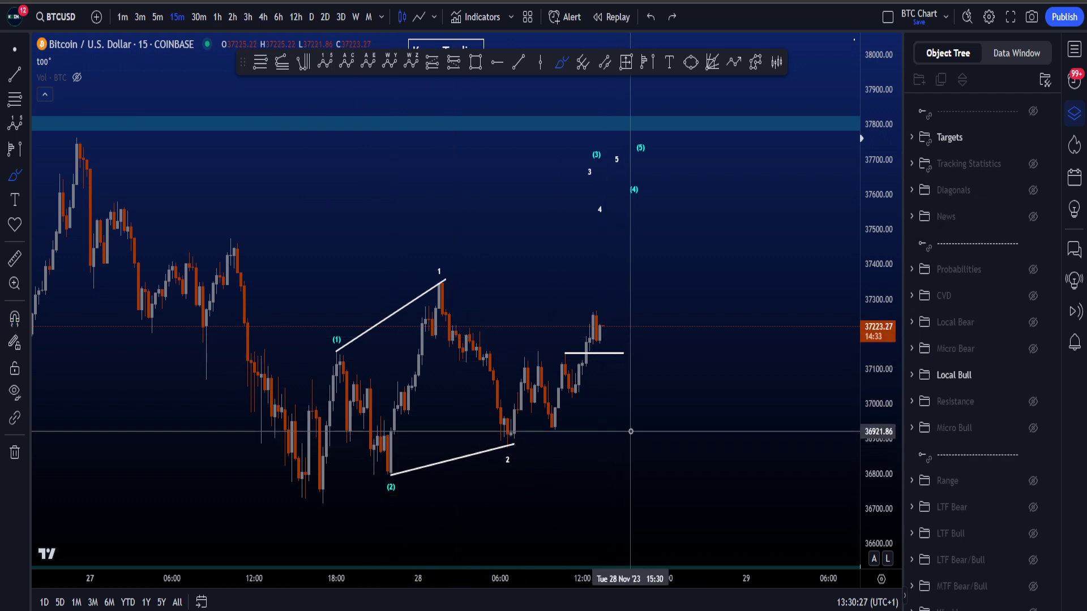
# Sketch a rising diagonal below current price with two brushed trendlines and a zigzag between them that ends in a steep rally.
pyautogui.moveTo(587, 448); pyautogui.dragTo(753, 384)
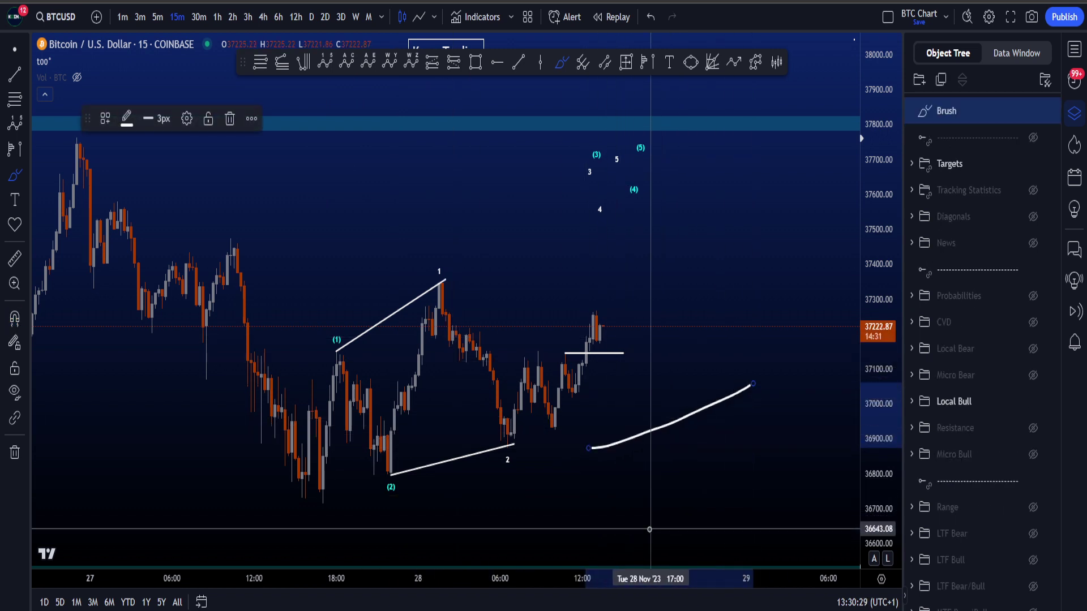
pyautogui.moveTo(653, 528); pyautogui.dragTo(766, 434)
pyautogui.moveTo(567, 528); pyautogui.dragTo(599, 464)
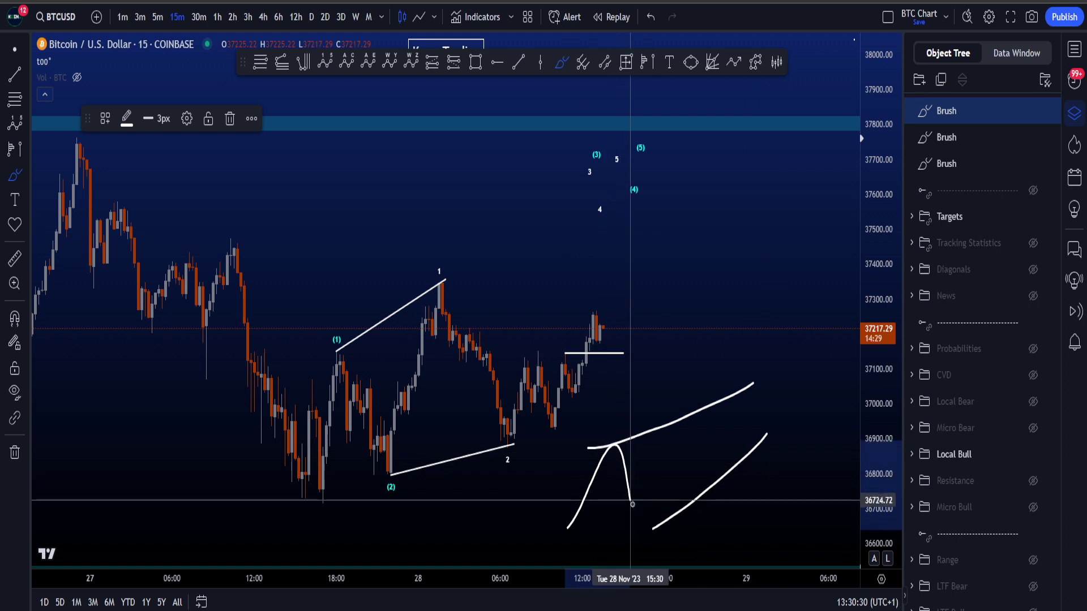
pyautogui.moveTo(632, 504)
pyautogui.mouseDown()
pyautogui.moveTo(699, 429)
pyautogui.moveTo(716, 473)
pyautogui.mouseUp()
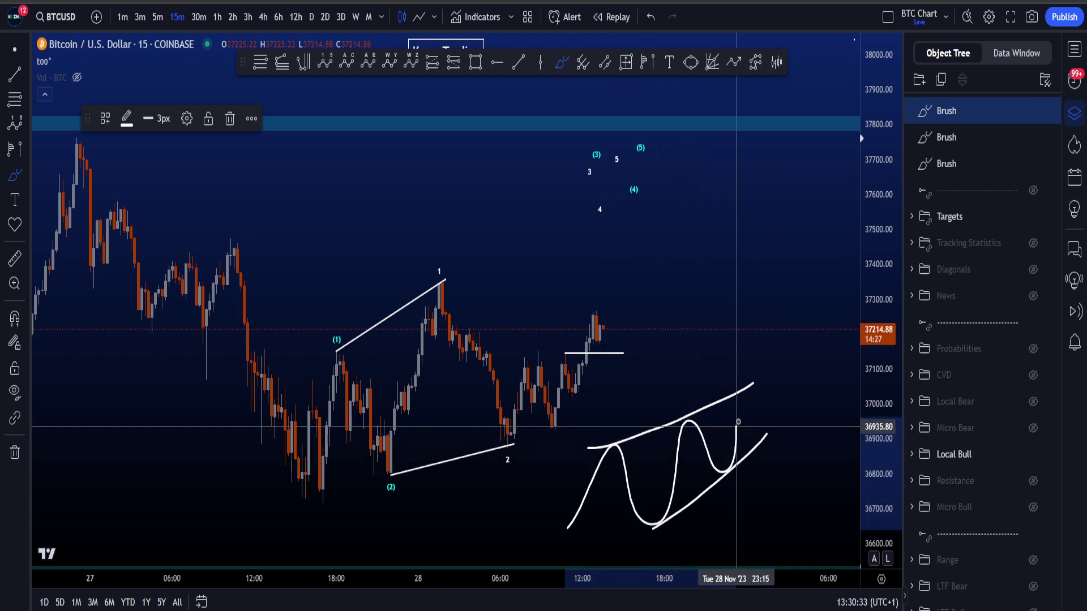
pyautogui.moveTo(770, 430)
pyautogui.mouseDown()
pyautogui.moveTo(792, 406)
pyautogui.moveTo(847, 192)
pyautogui.mouseUp()
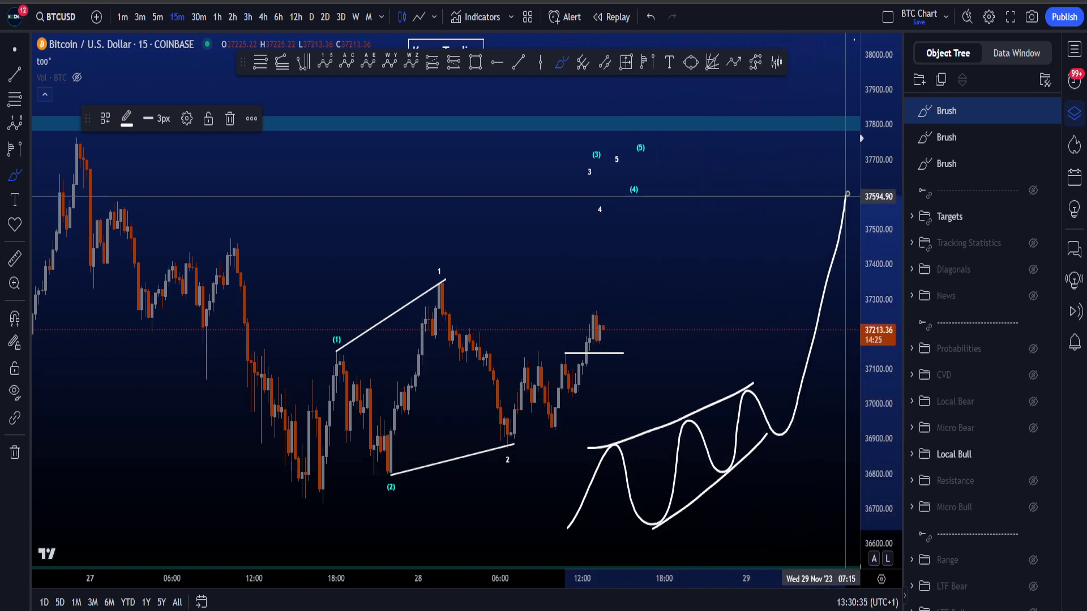
# Brush loops around the rising legs of the sketched diagonal, undoing each loop.
pyautogui.moveTo(673, 531)
pyautogui.mouseDown()
pyautogui.moveTo(695, 412)
pyautogui.moveTo(659, 528)
pyautogui.mouseUp()
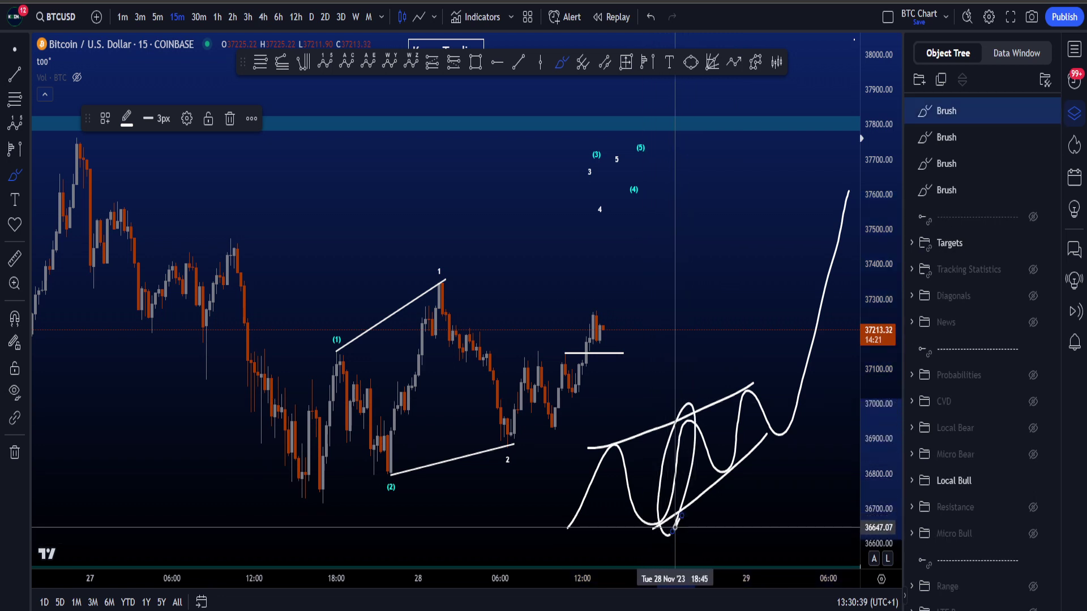
pyautogui.hotkey('ctrl', 'z')
pyautogui.moveTo(582, 534)
pyautogui.mouseDown()
pyautogui.moveTo(614, 433)
pyautogui.moveTo(564, 539)
pyautogui.mouseUp()
pyautogui.hotkey('ctrl', 'z')
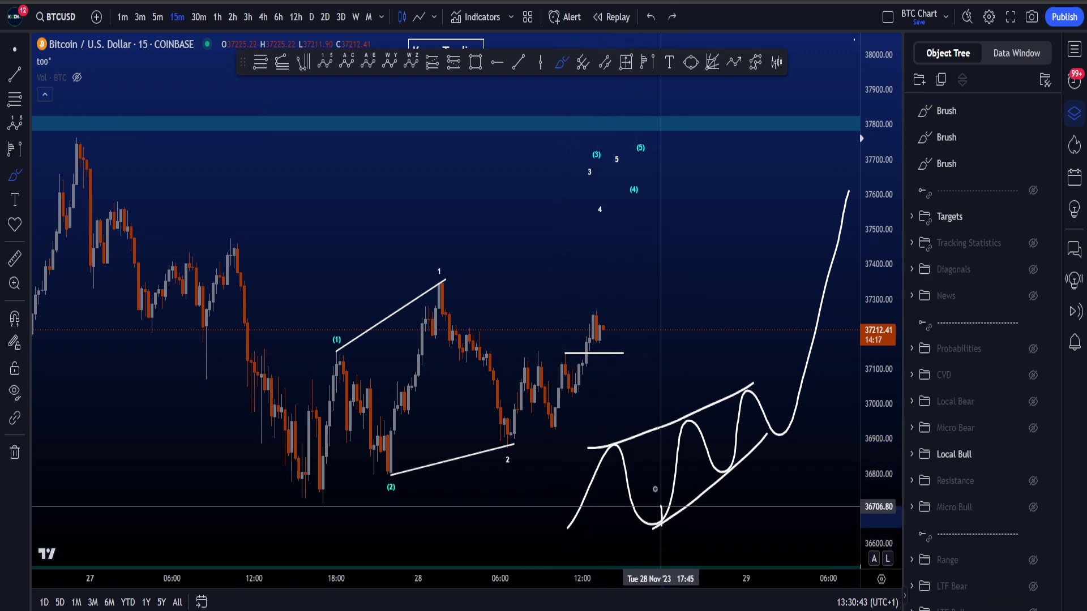
pyautogui.moveTo(655, 489); pyautogui.dragTo(673, 474)
pyautogui.hotkey('ctrl', 'z')
# Circle the two falling legs of the sketched diagonal, undoing the loops and the whole diagonal sketch.
pyautogui.moveTo(739, 468)
pyautogui.mouseDown()
pyautogui.moveTo(706, 419)
pyautogui.moveTo(739, 448)
pyautogui.mouseUp()
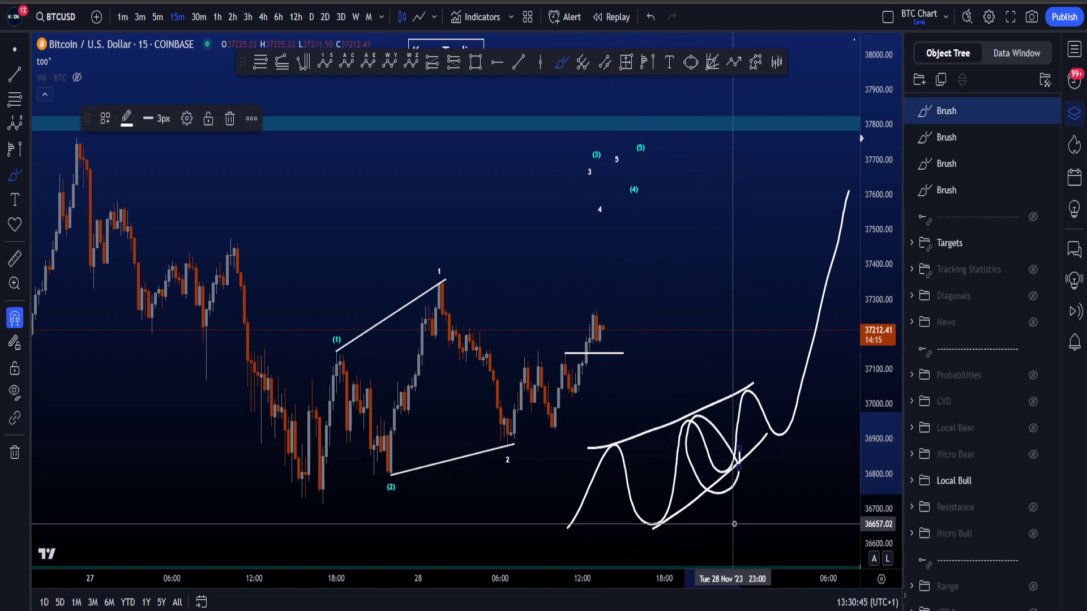
pyautogui.hotkey('ctrl', 'z')
pyautogui.moveTo(662, 531)
pyautogui.mouseDown()
pyautogui.moveTo(642, 481)
pyautogui.moveTo(620, 521)
pyautogui.moveTo(664, 505)
pyautogui.mouseUp()
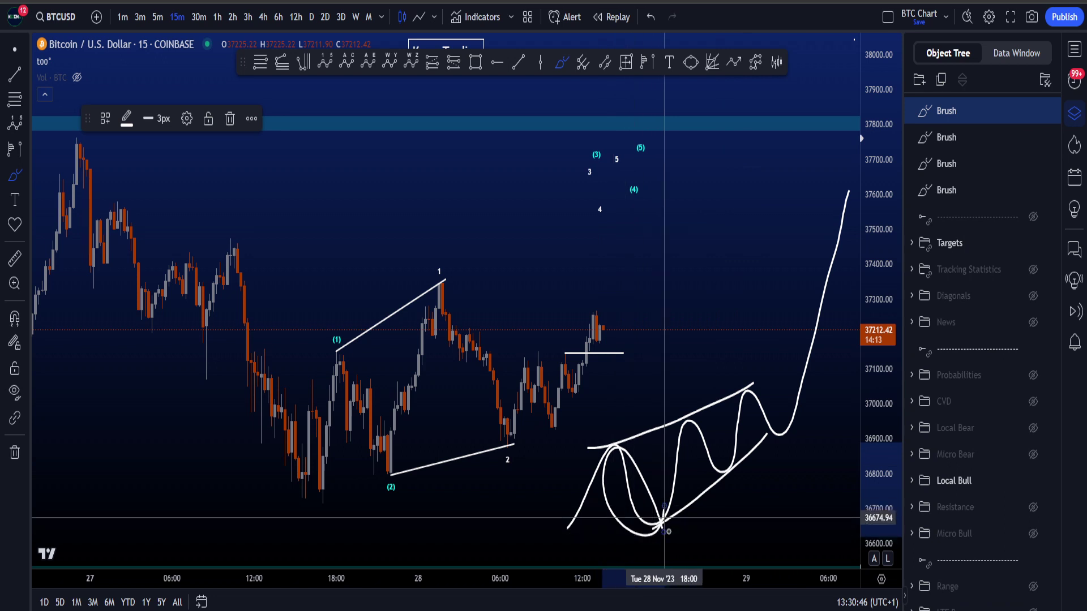
pyautogui.hotkey('ctrl', 'z')
pyautogui.hotkey('ctrl', 'z')
pyautogui.hotkey('ctrl', 'z')
pyautogui.hotkey('ctrl', 'z')
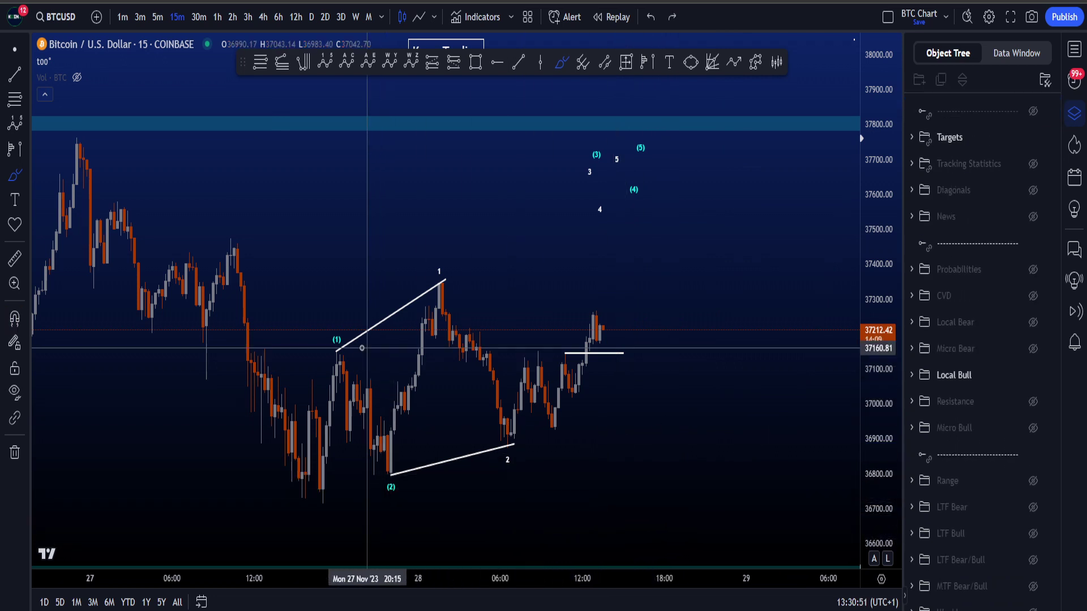
# Circle and link the wave labels (1) and (2), circle label 1 with the brush, and undo the strokes.
pyautogui.moveTo(349, 335)
pyautogui.mouseDown()
pyautogui.moveTo(340, 323)
pyautogui.moveTo(375, 452)
pyautogui.moveTo(399, 464)
pyautogui.mouseUp()
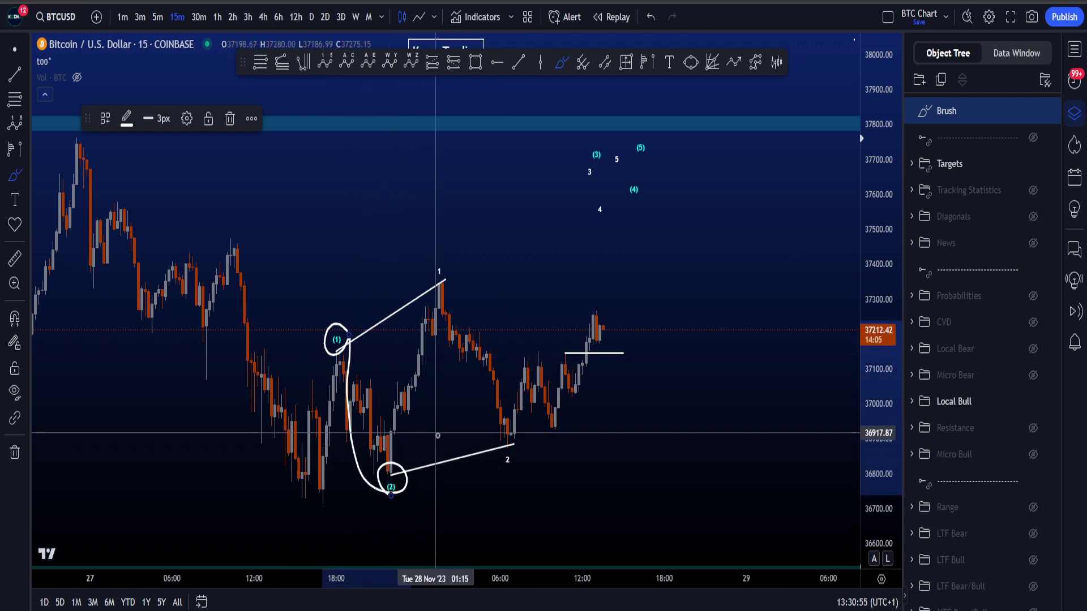
pyautogui.hotkey('ctrl', 'z')
pyautogui.moveTo(451, 260); pyautogui.dragTo(447, 258)
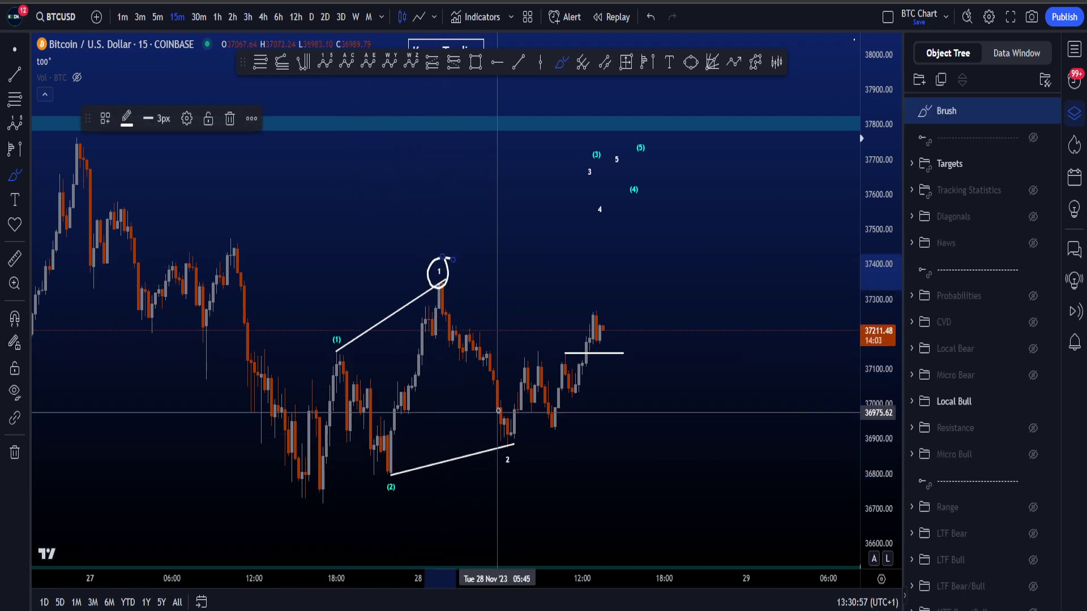
pyautogui.hotkey('ctrl', 'z')
# Brush the projected path from wave (2) through 1, 2, 3 and 4, looping around (3), (4) and (5).
pyautogui.moveTo(390, 447)
pyautogui.mouseDown()
pyautogui.moveTo(439, 281)
pyautogui.moveTo(480, 390)
pyautogui.moveTo(538, 296)
pyautogui.moveTo(574, 182)
pyautogui.moveTo(616, 171)
pyautogui.moveTo(648, 202)
pyautogui.mouseUp()
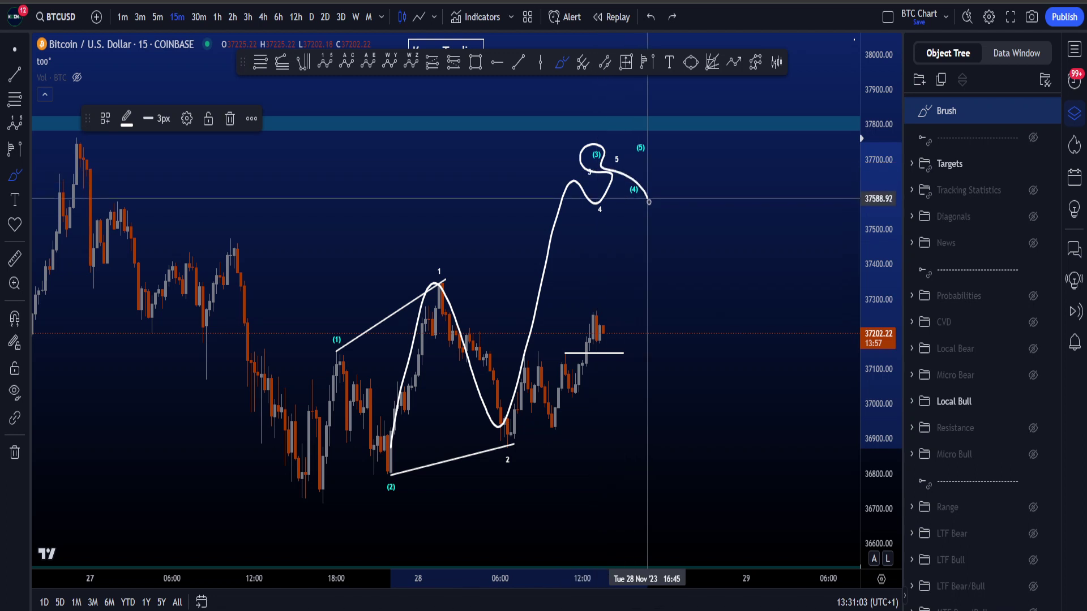
pyautogui.moveTo(661, 146)
pyautogui.mouseDown()
pyautogui.moveTo(638, 155)
pyautogui.moveTo(643, 144)
pyautogui.mouseUp()
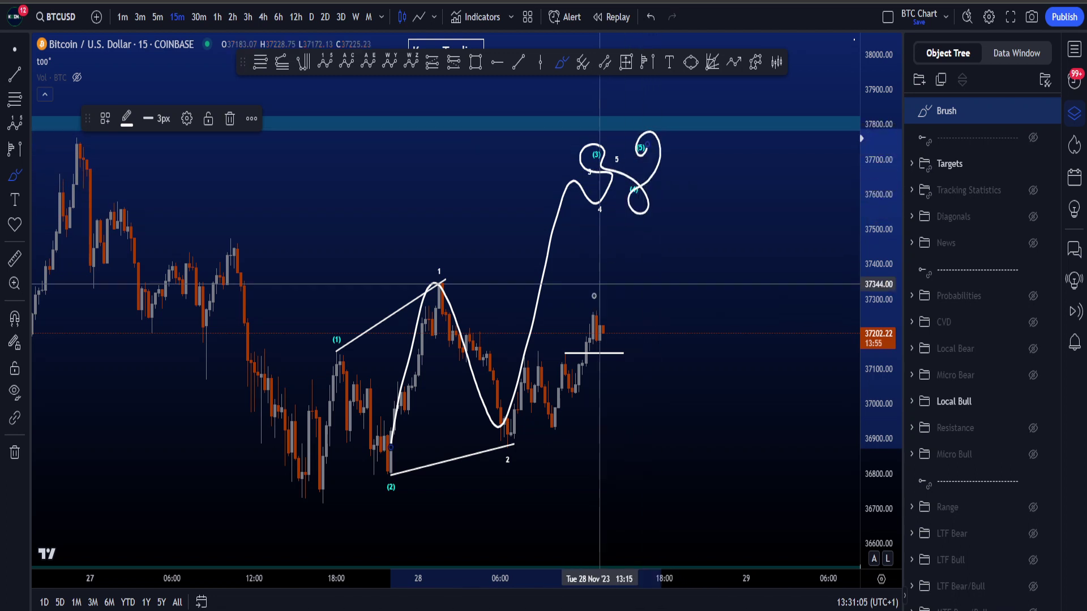
# Undo the projected path sketch and briefly mark the labels (2) and 1 with the brush, undoing each mark.
pyautogui.hotkey('ctrl', 'z')
pyautogui.moveTo(336, 492)
pyautogui.mouseDown()
pyautogui.moveTo(349, 320)
pyautogui.moveTo(340, 346)
pyautogui.moveTo(410, 478)
pyautogui.mouseUp()
pyautogui.hotkey('ctrl', 'z')
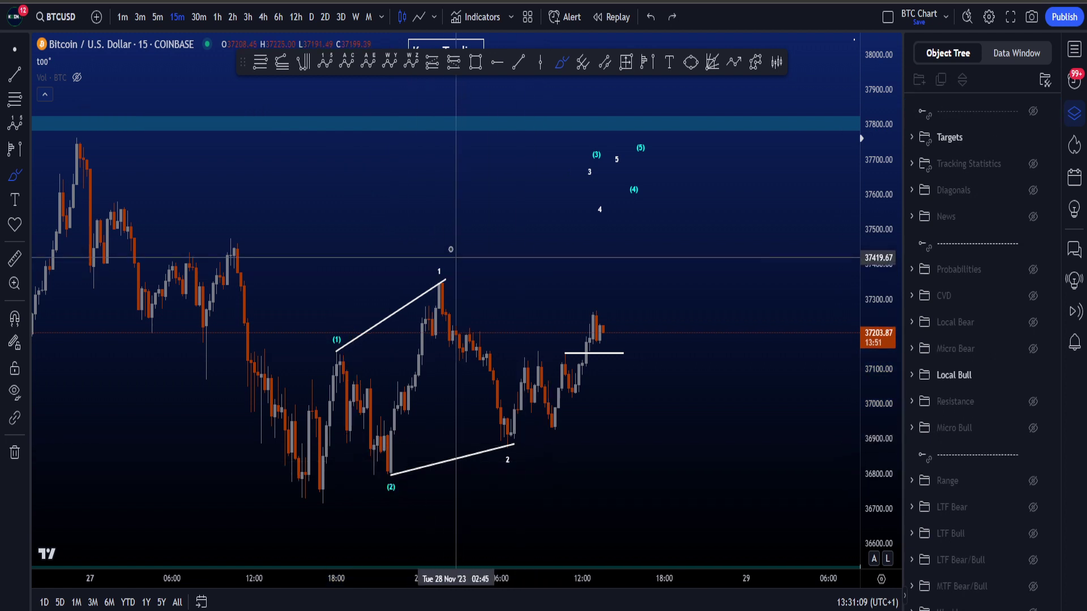
pyautogui.moveTo(442, 255)
pyautogui.mouseDown()
pyautogui.moveTo(553, 443)
pyautogui.moveTo(407, 261)
pyautogui.mouseUp()
pyautogui.hotkey('ctrl', 'z')
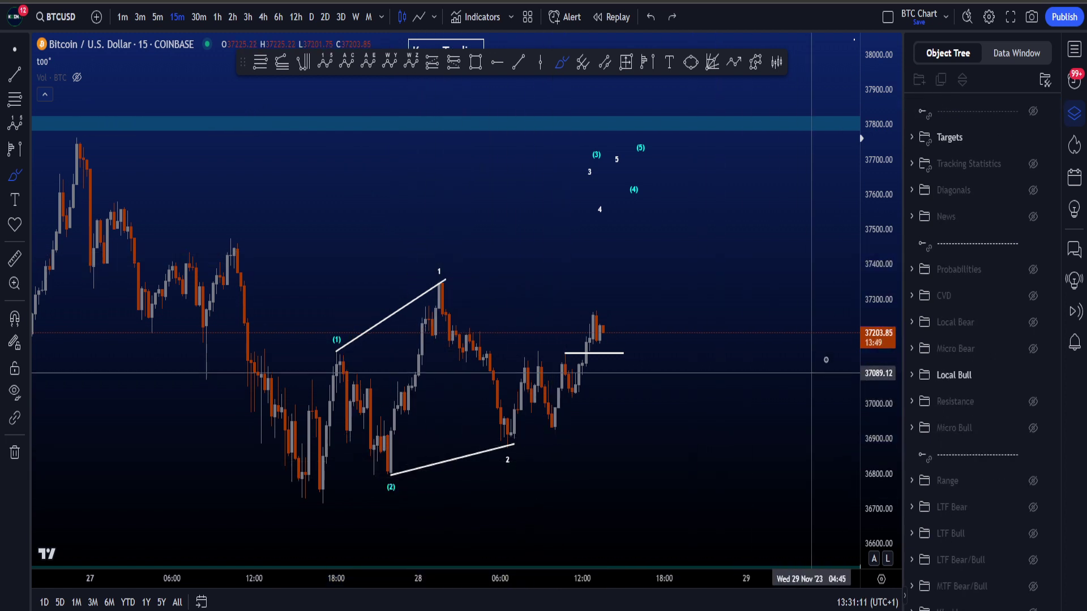
# Loop the brush around the rising leg from (2) to 1 and mark its peak, undoing both strokes.
pyautogui.moveTo(405, 471)
pyautogui.mouseDown()
pyautogui.moveTo(456, 283)
pyautogui.moveTo(460, 317)
pyautogui.moveTo(439, 407)
pyautogui.mouseUp()
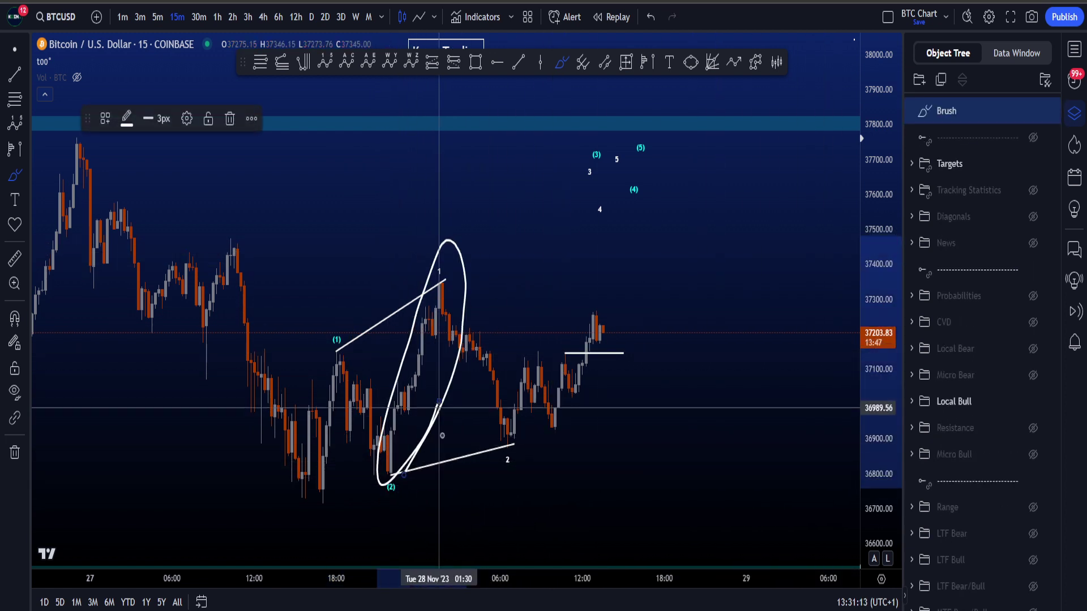
pyautogui.hotkey('ctrl', 'z')
pyautogui.moveTo(447, 283)
pyautogui.mouseDown()
pyautogui.moveTo(529, 433)
pyautogui.moveTo(453, 306)
pyautogui.mouseUp()
pyautogui.hotkey('ctrl', 'z')
# Brush along the falling legs from 1 toward 2 and from (1) to (2), undoing each stroke.
pyautogui.moveTo(884, 357); pyautogui.dragTo(835, 414)
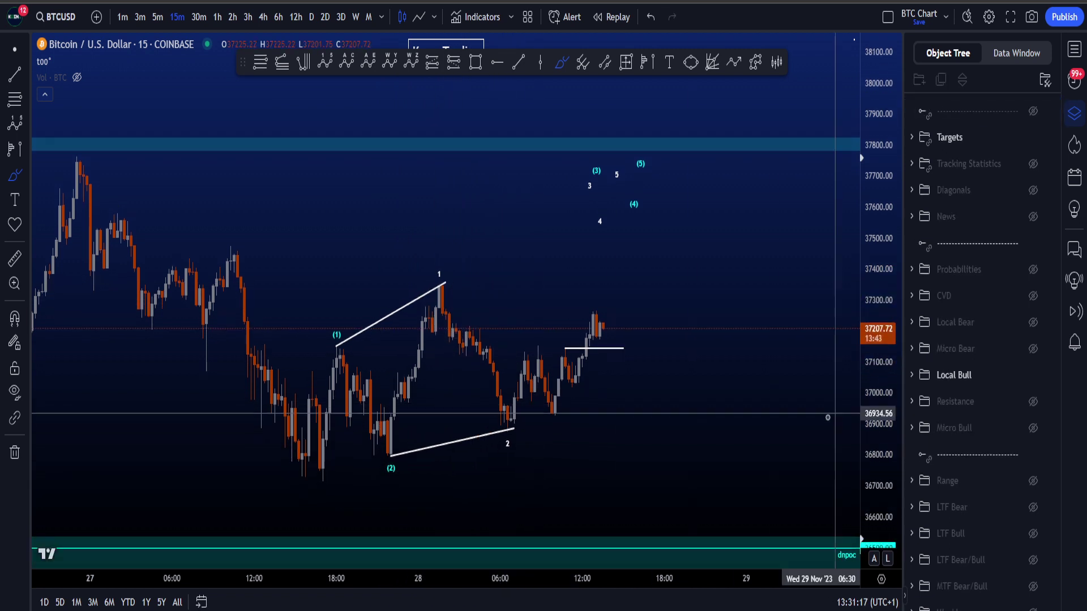
pyautogui.moveTo(867, 463); pyautogui.dragTo(864, 420)
pyautogui.moveTo(443, 283); pyautogui.dragTo(490, 386)
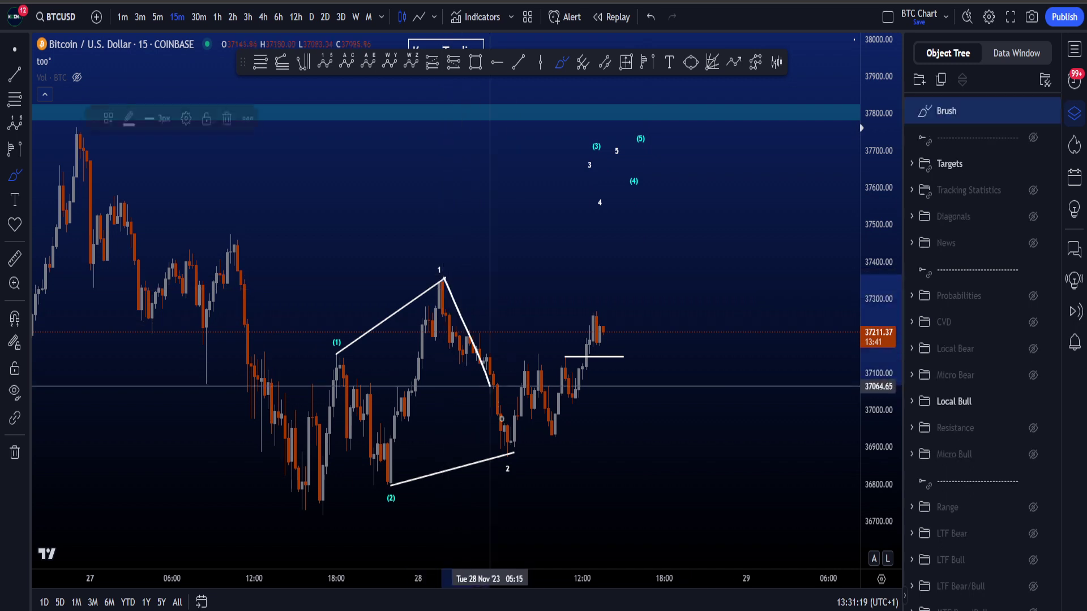
pyautogui.hotkey('ctrl', 'z')
pyautogui.hotkey('ctrl', 'z')
pyautogui.moveTo(336, 354); pyautogui.dragTo(390, 481)
pyautogui.hotkey('ctrl', 'z')
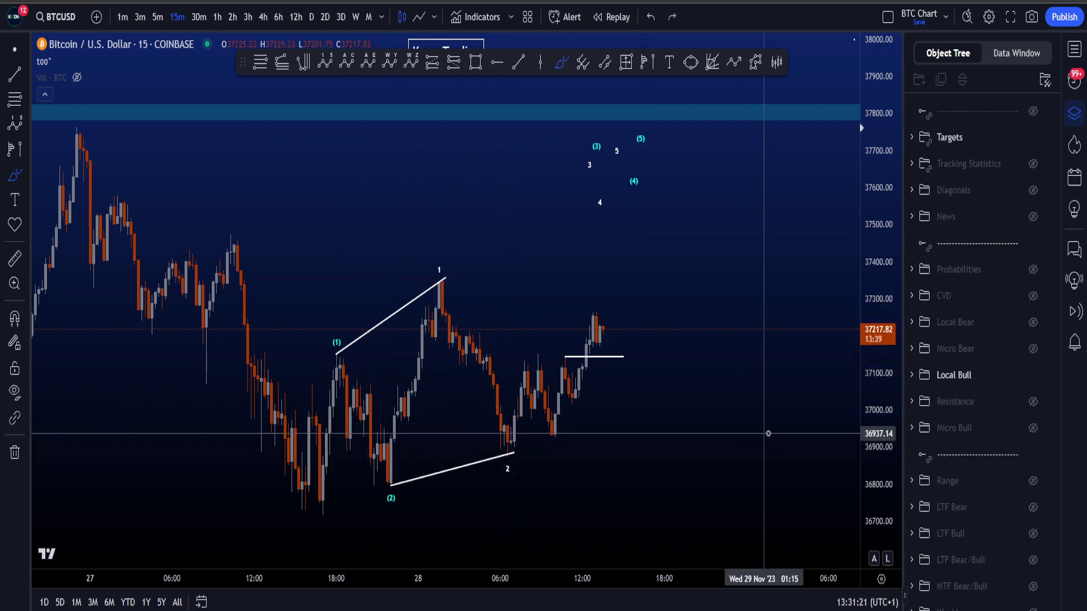
# Switch the chart to the 4-hour timeframe and review the target zones beneath the current price.
pyautogui.moveTo(894, 379); pyautogui.dragTo(880, 446)
pyautogui.scroll(-1, 799, 430)
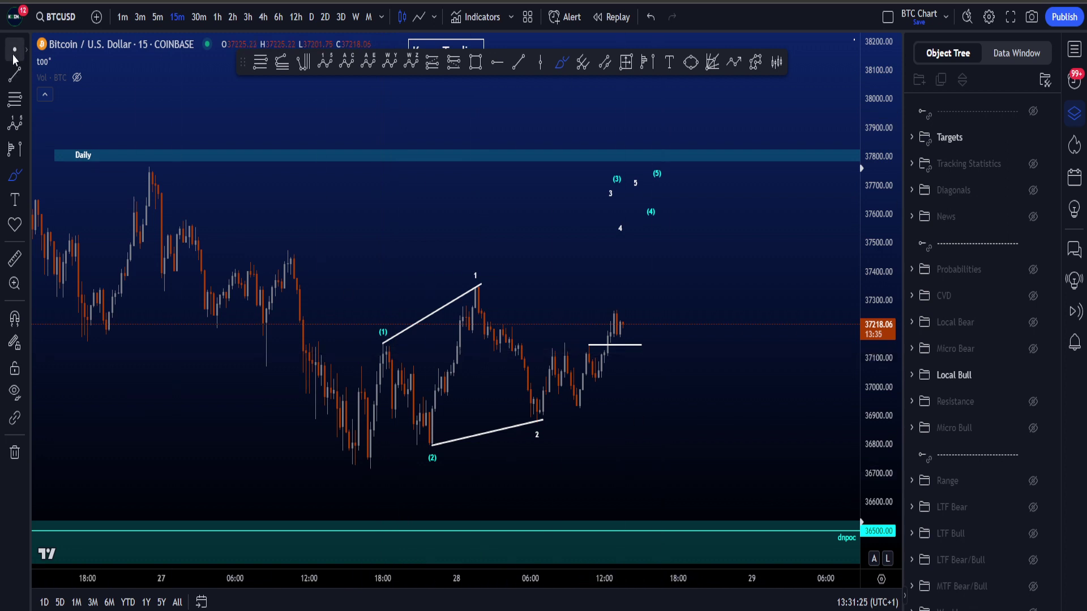
pyautogui.click(263, 18)
pyautogui.moveTo(884, 187); pyautogui.dragTo(881, 529)
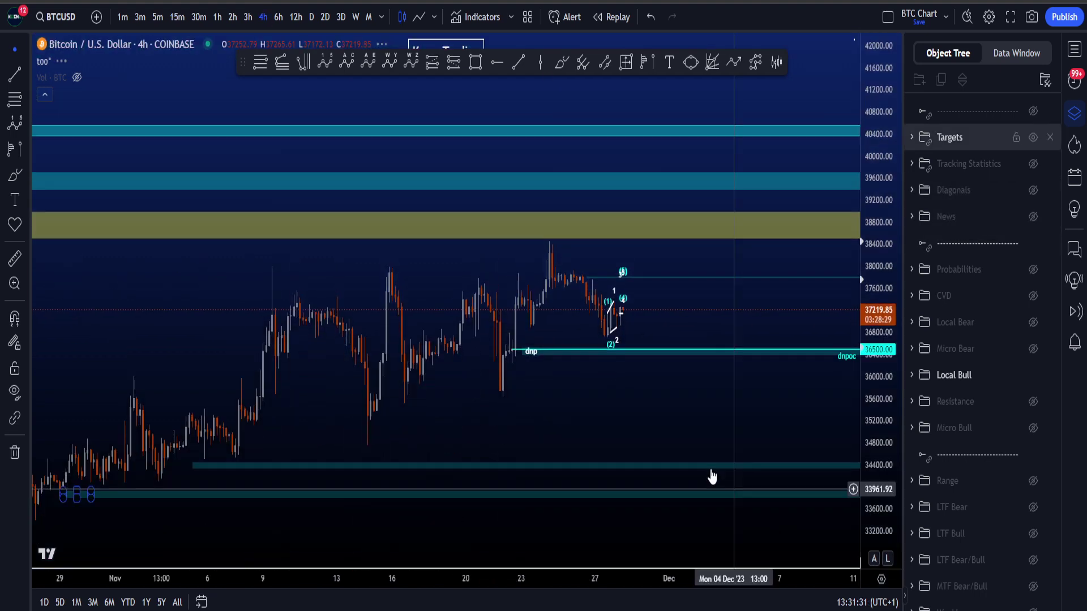
pyautogui.scroll(-10, 711, 464)
pyautogui.moveTo(441, 481); pyautogui.dragTo(631, 246)
pyautogui.scroll(-4, 632, 246)
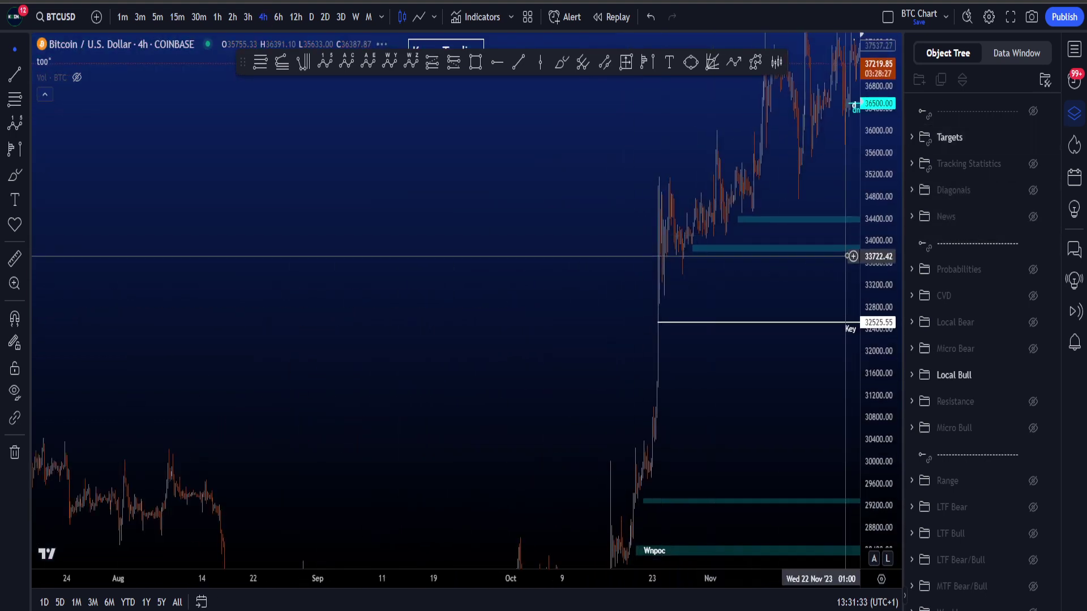
# Examine the older, deeper target zones and the price action around the March 2023 low.
pyautogui.moveTo(608, 359); pyautogui.dragTo(678, 303)
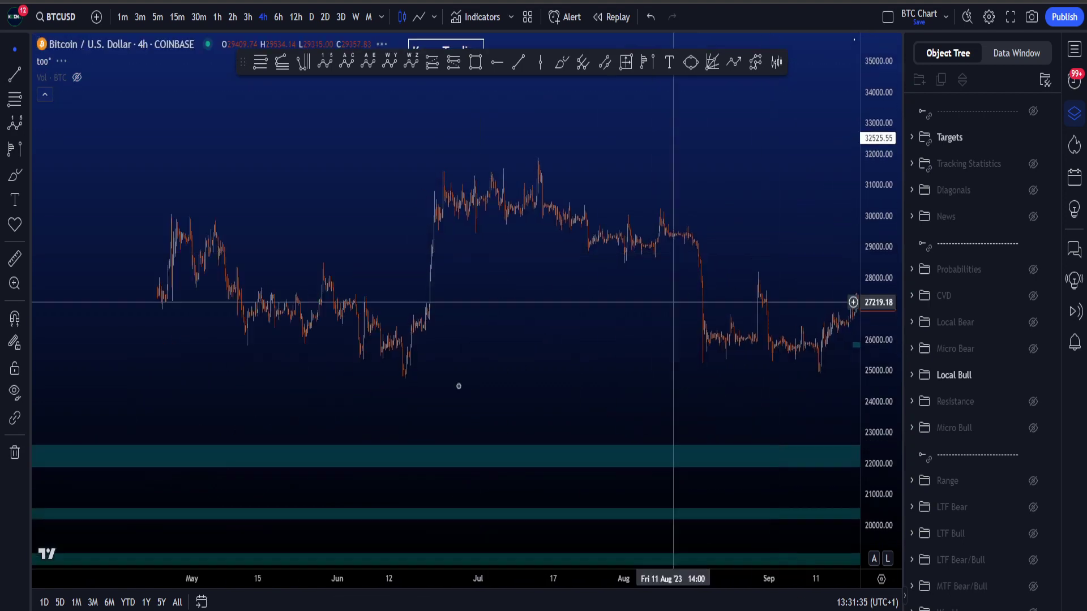
pyautogui.moveTo(351, 398); pyautogui.dragTo(783, 392)
pyautogui.moveTo(705, 378); pyautogui.dragTo(539, 357)
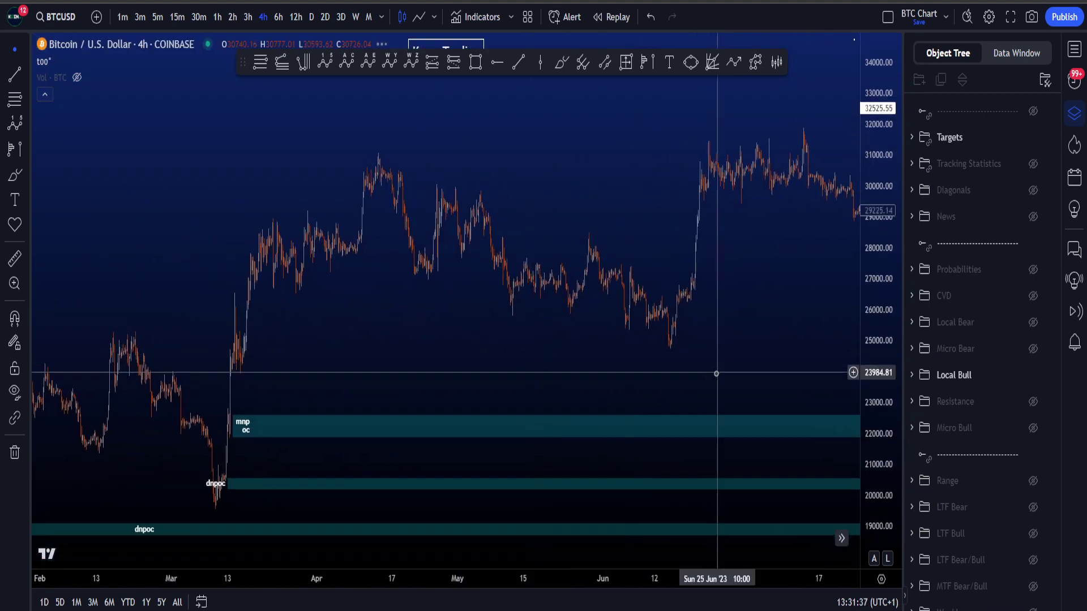
pyautogui.moveTo(882, 508); pyautogui.dragTo(882, 483)
pyautogui.moveTo(417, 346); pyautogui.dragTo(800, 212)
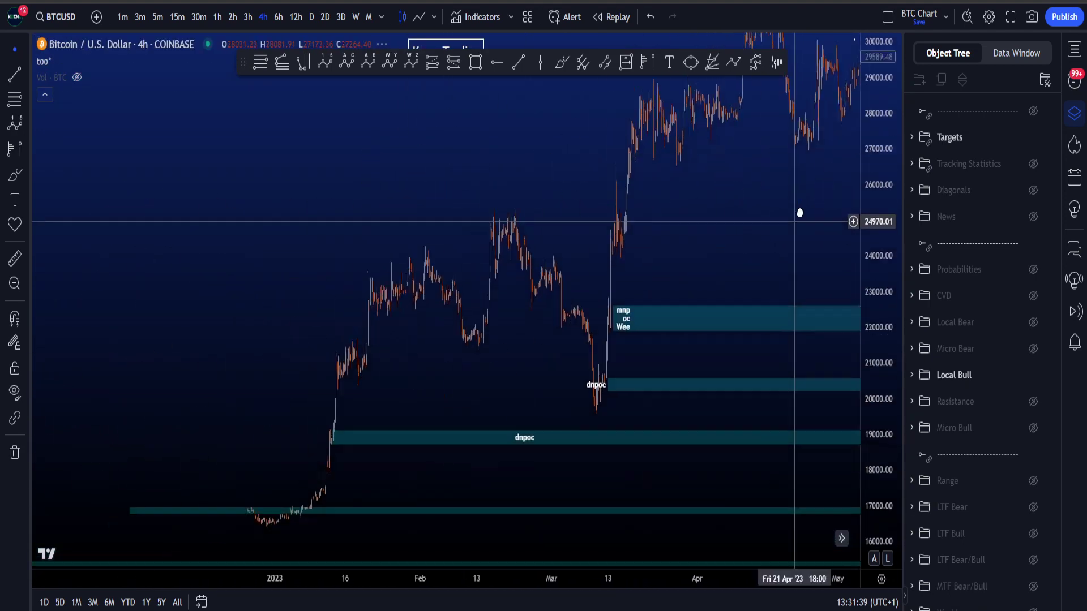
pyautogui.scroll(8, 622, 399)
pyautogui.scroll(4, 615, 401)
pyautogui.moveTo(619, 381); pyautogui.dragTo(614, 286)
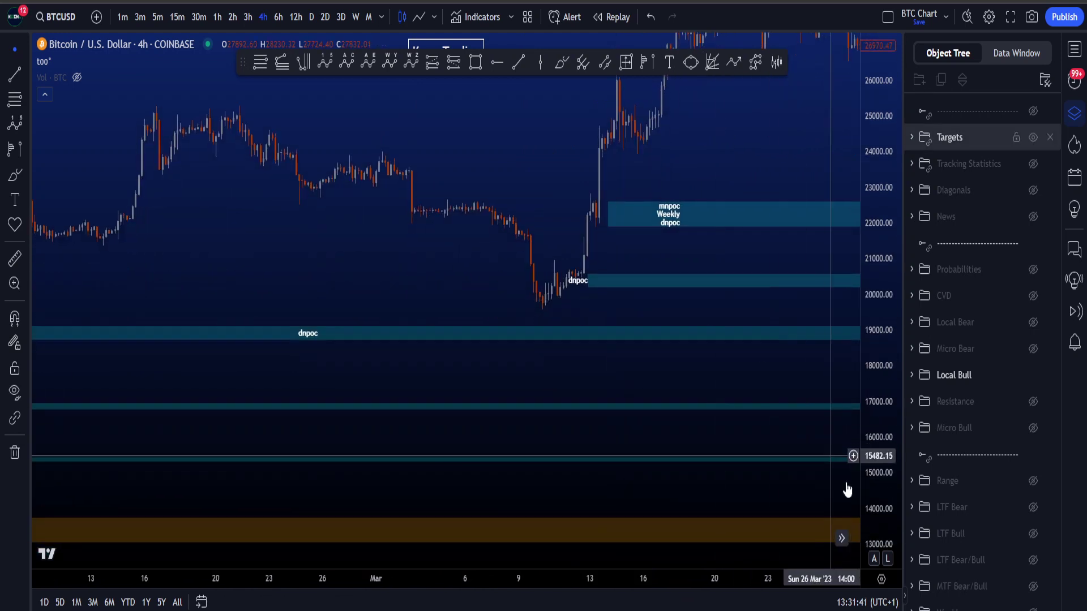
pyautogui.moveTo(877, 512); pyautogui.dragTo(913, 211)
pyautogui.scroll(5, 575, 277)
pyautogui.scroll(5, 575, 277)
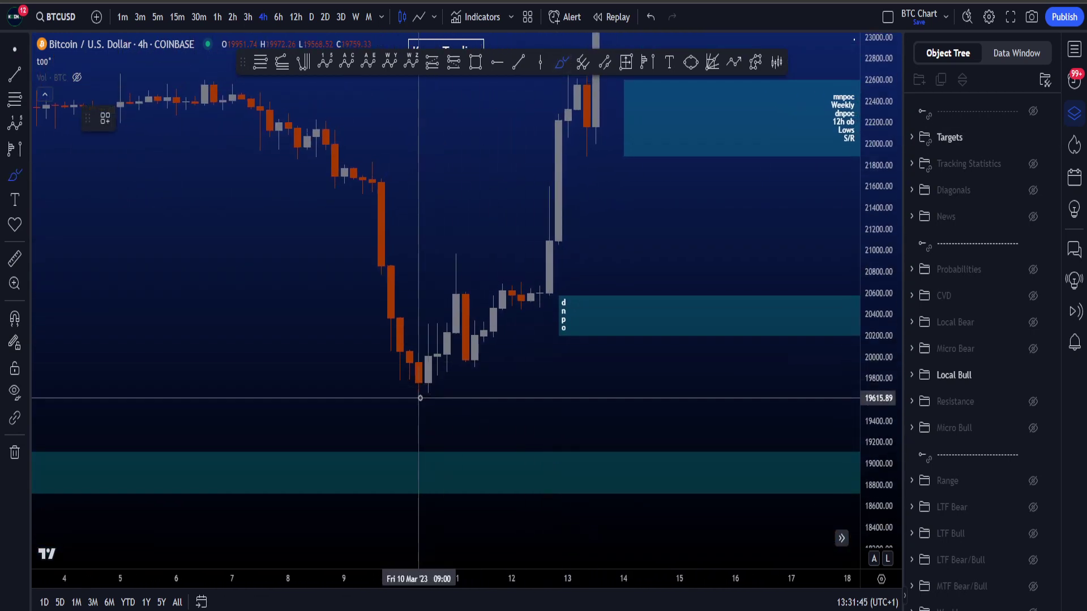
# Brush the rally from the 10 March 2023 low up to the upper target zone, mark the low, and undo the strokes.
pyautogui.moveTo(432, 357); pyautogui.dragTo(436, 338)
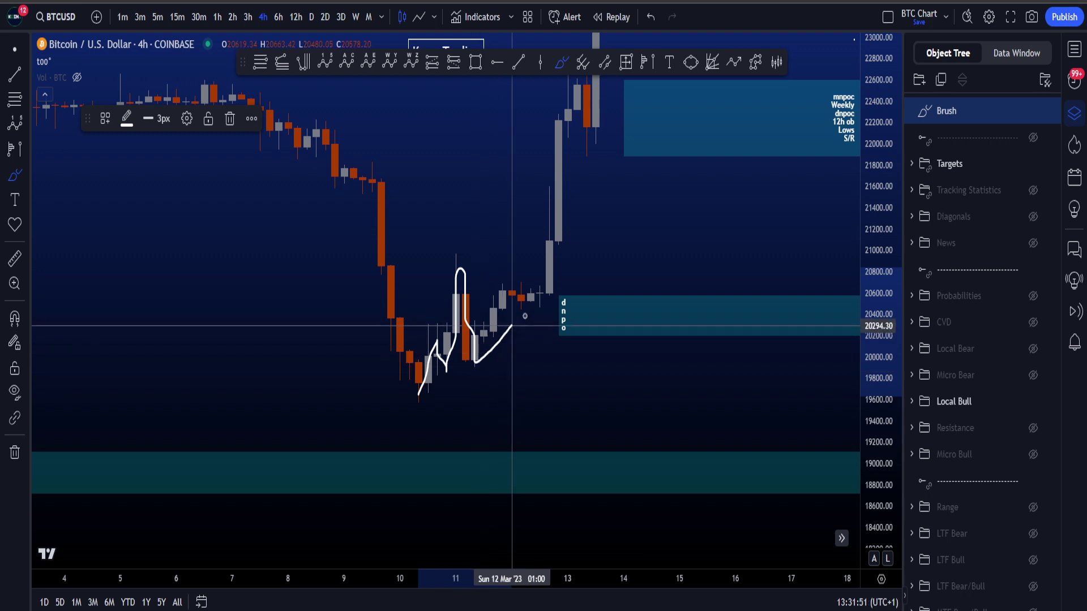
pyautogui.moveTo(512, 326)
pyautogui.mouseDown()
pyautogui.moveTo(582, 175)
pyautogui.moveTo(595, 117)
pyautogui.mouseUp()
pyautogui.hotkey('ctrl', 'z')
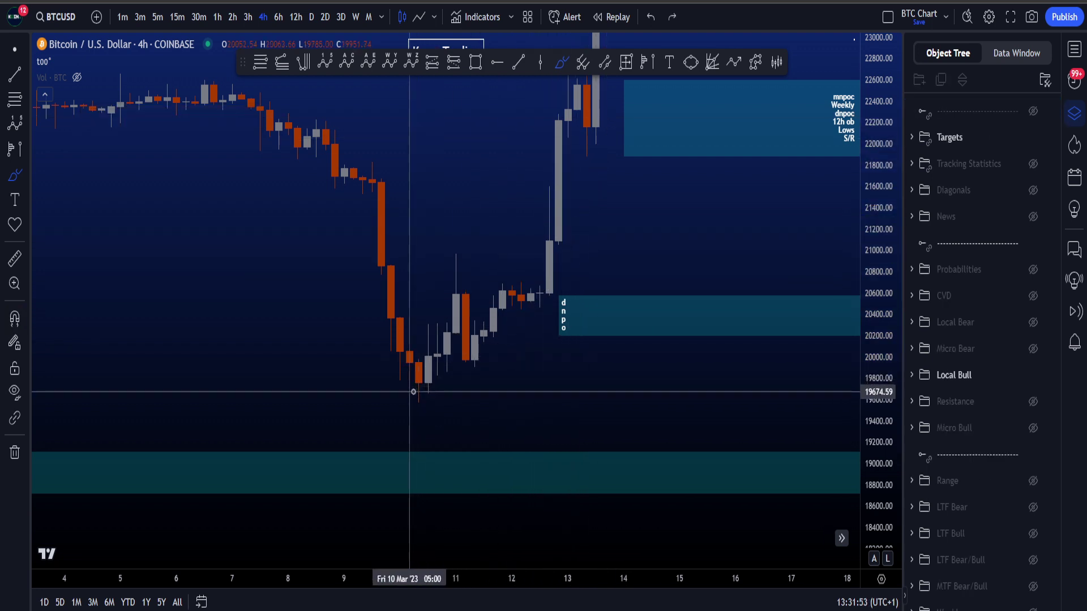
pyautogui.moveTo(413, 392); pyautogui.dragTo(409, 382)
pyautogui.hotkey('ctrl', 'z')
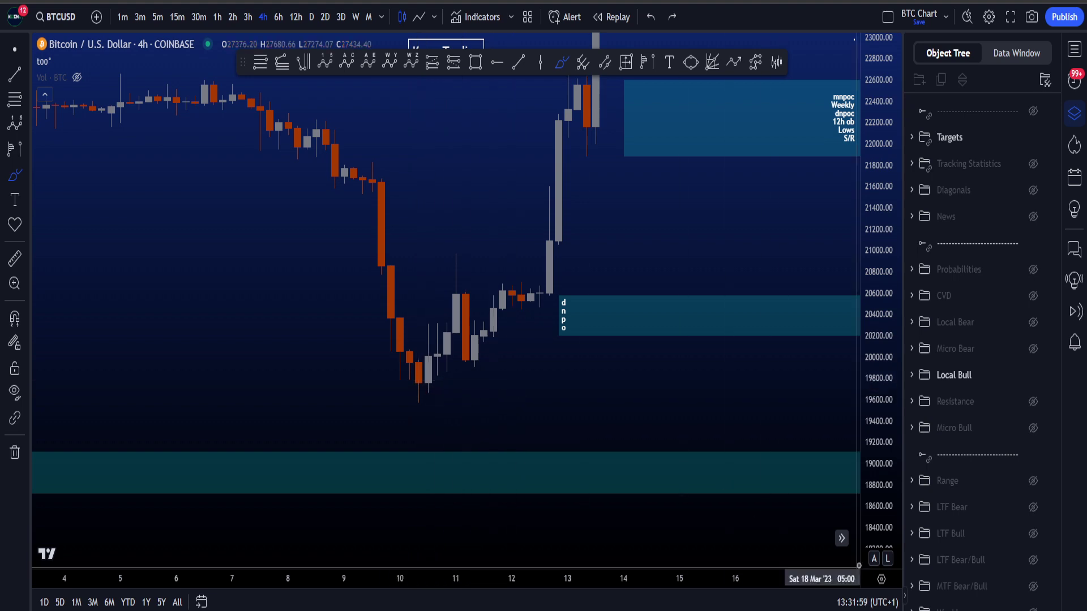
# Return to the latest bars and switch the chart back to the 15-minute timeframe.
pyautogui.click(841, 538)
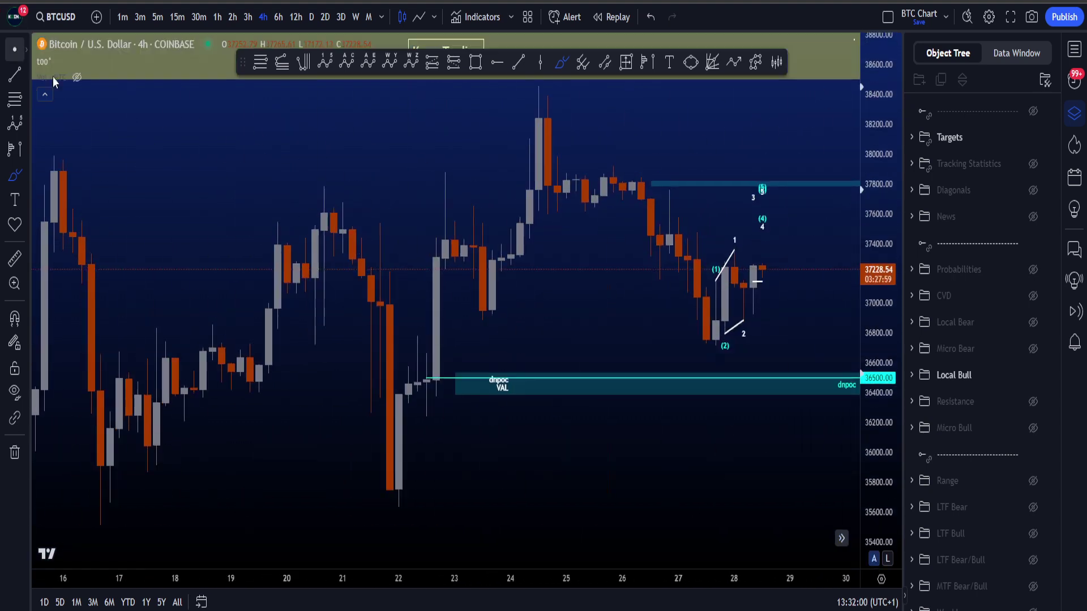
pyautogui.click(177, 17)
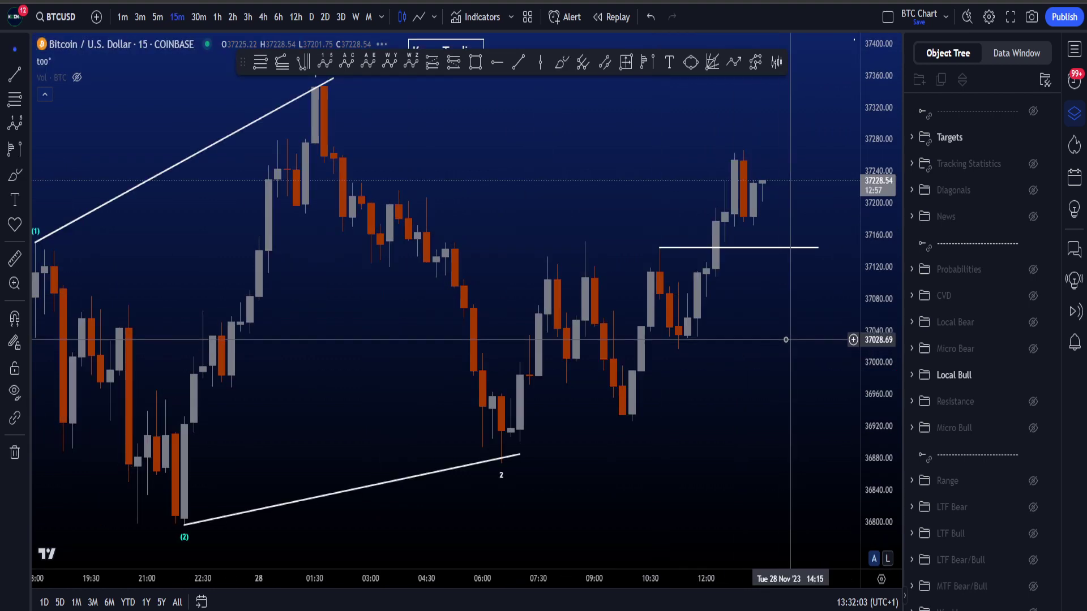
pyautogui.scroll(-5, 807, 353)
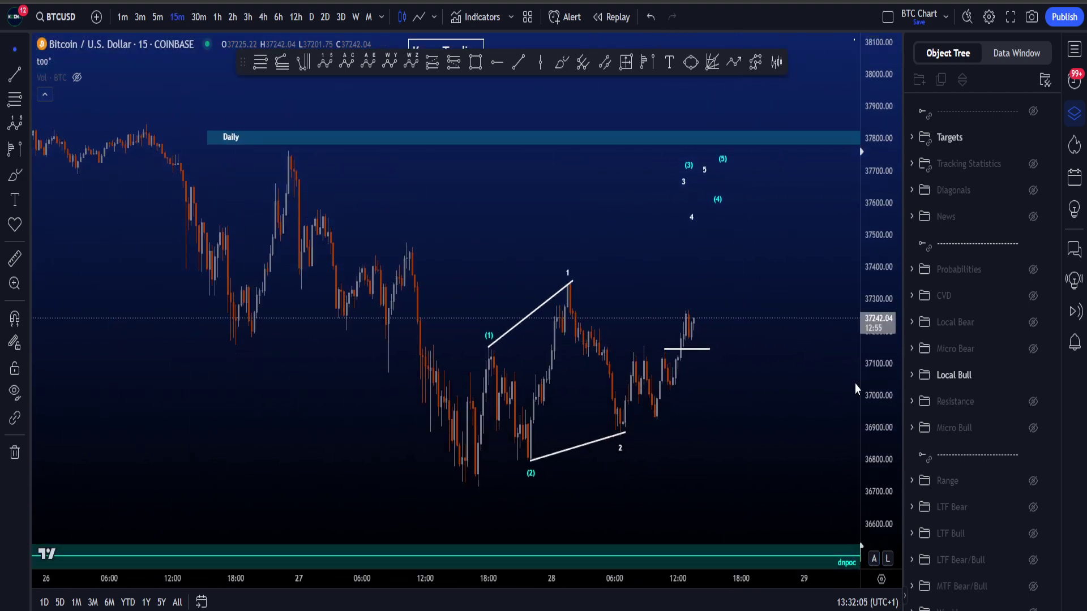
pyautogui.moveTo(701, 375); pyautogui.dragTo(683, 426)
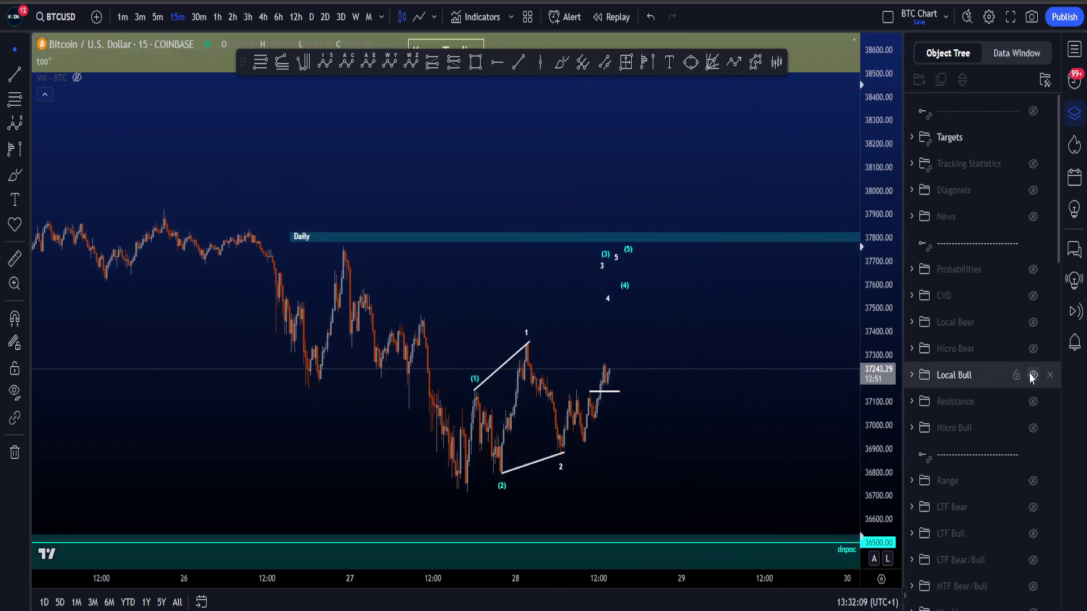
# Hide the Local Bull drawings and show the Micro Bear wave count.
pyautogui.click(1032, 375)
pyautogui.click(1032, 349)
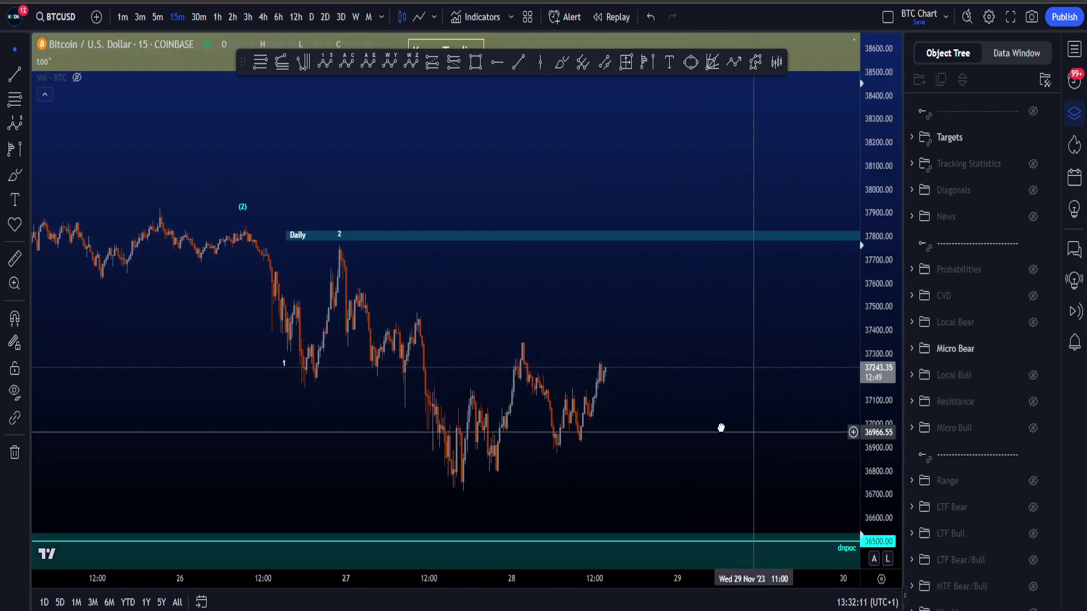
pyautogui.scroll(-5, 769, 396)
pyautogui.moveTo(767, 395); pyautogui.dragTo(749, 370)
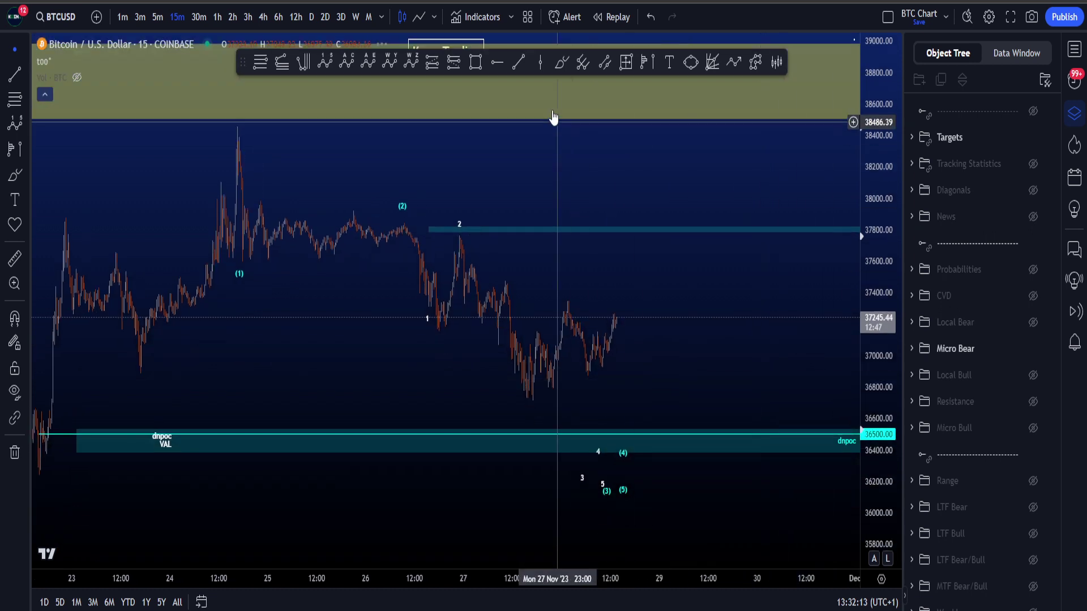
# Brush the bearish path from wave (2) down toward the projected lower wave labels, and undo it.
pyautogui.scroll(-3, 768, 327)
pyautogui.moveTo(401, 160)
pyautogui.mouseDown()
pyautogui.moveTo(677, 346)
pyautogui.moveTo(693, 419)
pyautogui.mouseUp()
pyautogui.hotkey('ctrl', 'z')
pyautogui.hotkey('ctrl', 'z')
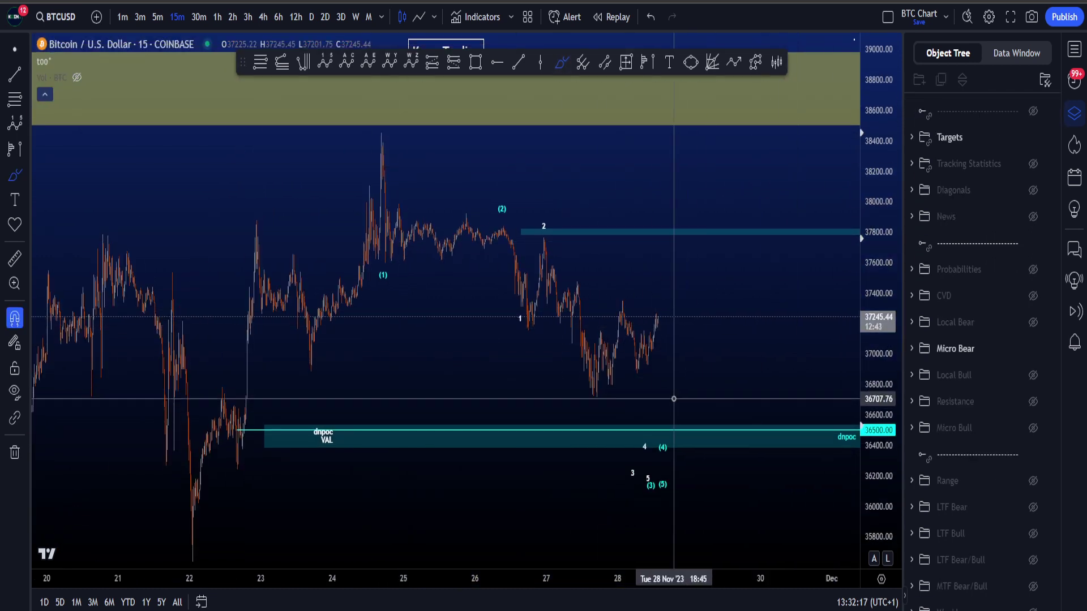
# Brush the move from the 24 November peak through wave (1) to wave (2), undoing each attempt.
pyautogui.scroll(3, 673, 399)
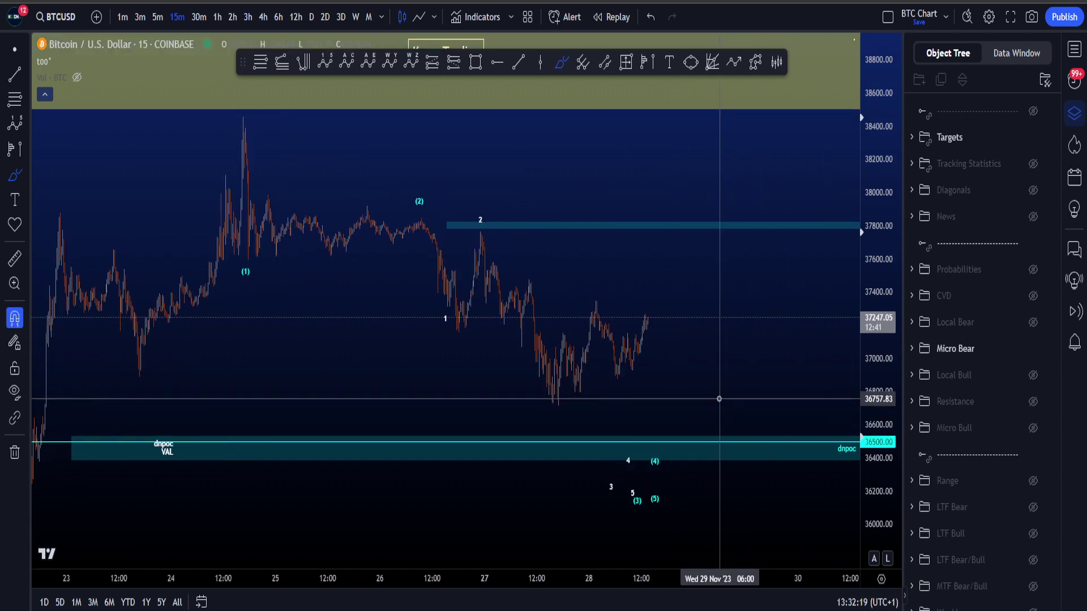
pyautogui.scroll(1, 719, 399)
pyautogui.moveTo(204, 132)
pyautogui.mouseDown()
pyautogui.moveTo(231, 253)
pyautogui.moveTo(279, 237)
pyautogui.mouseUp()
pyautogui.hotkey('ctrl', 'z')
pyautogui.moveTo(201, 133)
pyautogui.mouseDown()
pyautogui.moveTo(203, 258)
pyautogui.moveTo(385, 224)
pyautogui.mouseUp()
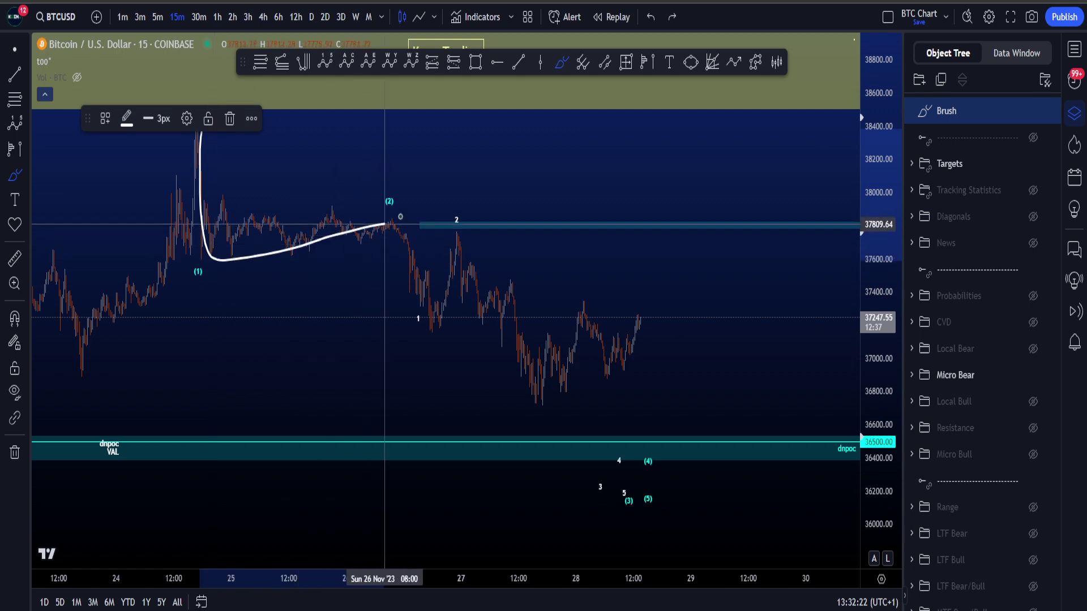
pyautogui.hotkey('ctrl', 'z')
# Brush over the bounce high just after wave (1), the drop from the peak and the label (2), undoing each mark.
pyautogui.moveTo(241, 196); pyautogui.dragTo(211, 197)
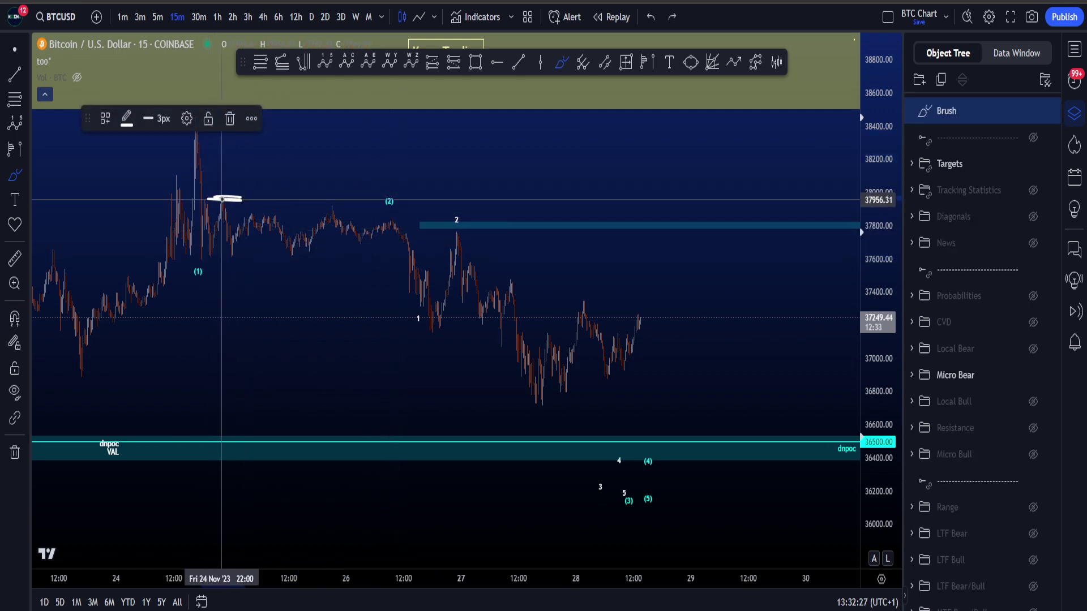
pyautogui.hotkey('ctrl', 'z')
pyautogui.moveTo(200, 129)
pyautogui.mouseDown()
pyautogui.moveTo(193, 172)
pyautogui.moveTo(206, 250)
pyautogui.moveTo(214, 194)
pyautogui.moveTo(201, 196)
pyautogui.mouseUp()
pyautogui.hotkey('ctrl', 'z')
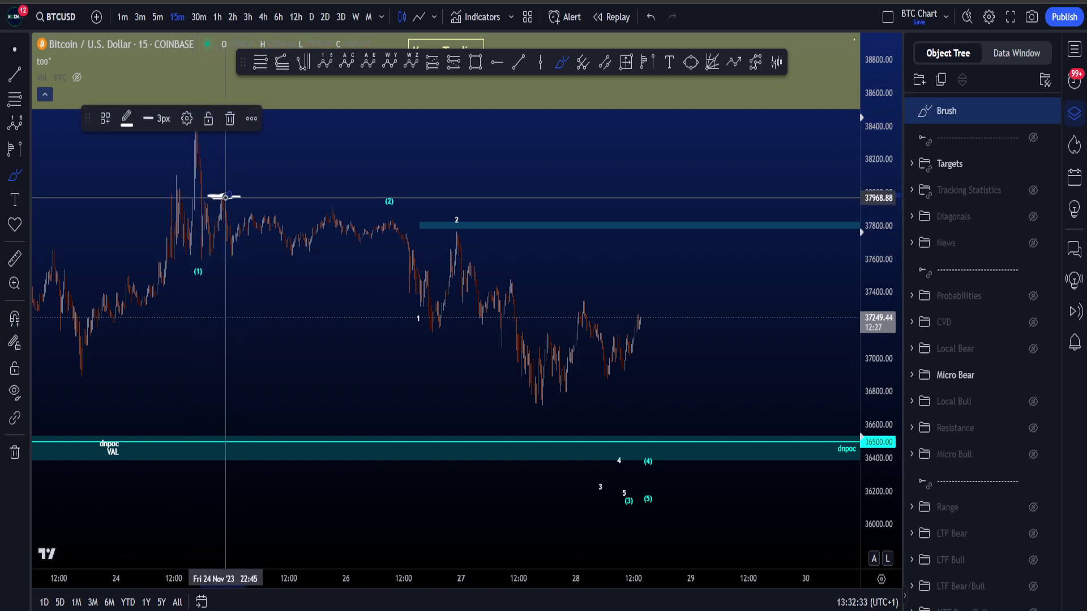
pyautogui.hotkey('ctrl', 'z')
pyautogui.moveTo(401, 196); pyautogui.dragTo(399, 210)
pyautogui.hotkey('ctrl', 'z')
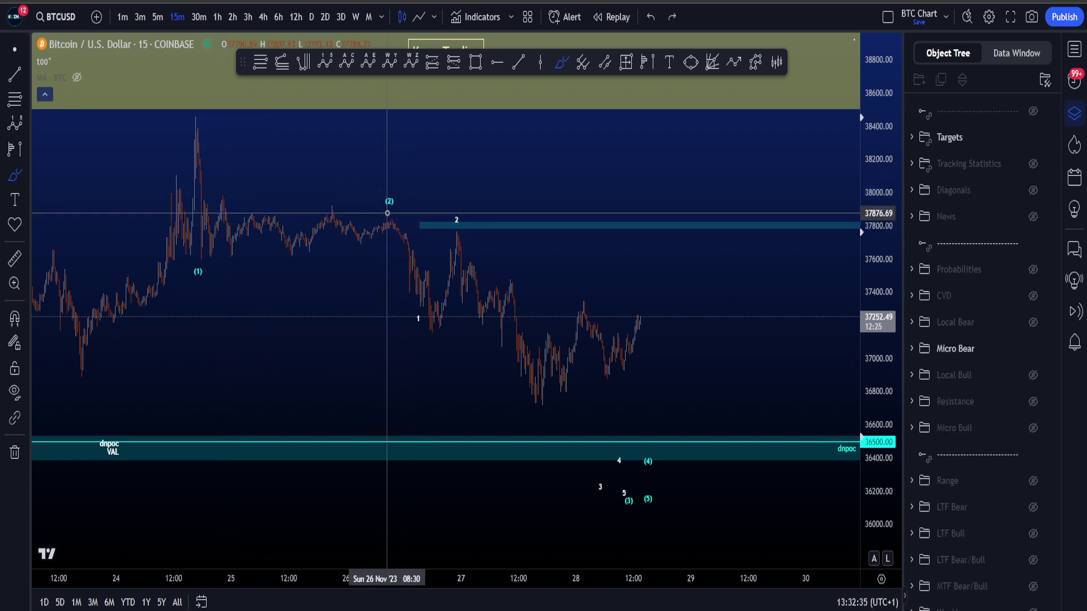
# Brush the decline from the 24 November peak through wave (2) to wave 1, undoing the strokes.
pyautogui.moveTo(196, 122)
pyautogui.mouseDown()
pyautogui.moveTo(243, 235)
pyautogui.moveTo(395, 243)
pyautogui.moveTo(417, 329)
pyautogui.mouseUp()
pyautogui.hotkey('ctrl', 'z')
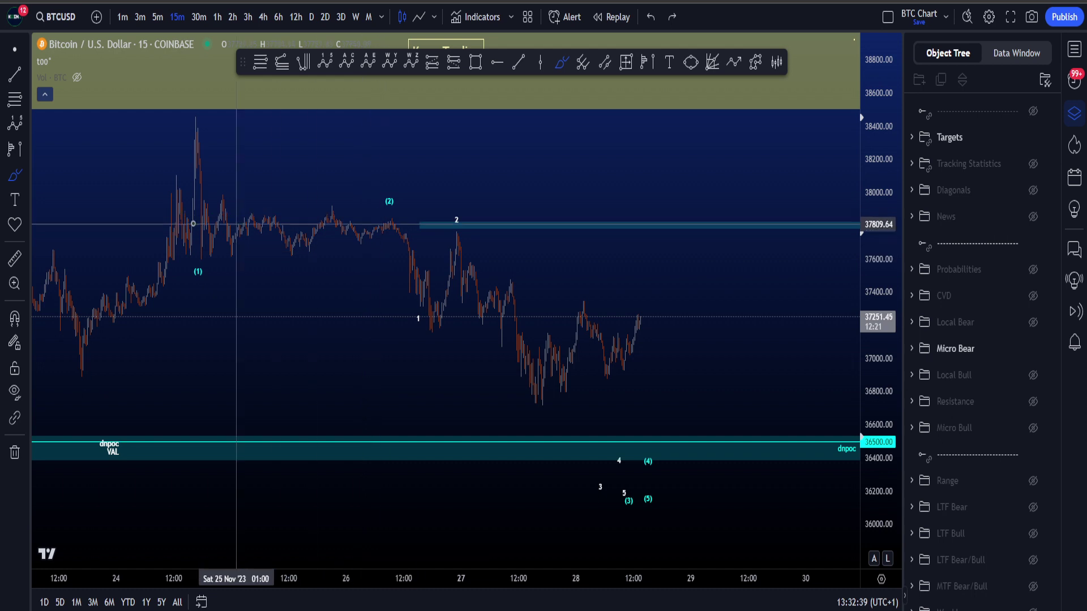
pyautogui.moveTo(177, 149)
pyautogui.mouseDown()
pyautogui.moveTo(198, 254)
pyautogui.moveTo(393, 223)
pyautogui.moveTo(439, 252)
pyautogui.mouseUp()
pyautogui.hotkey('ctrl', 'z')
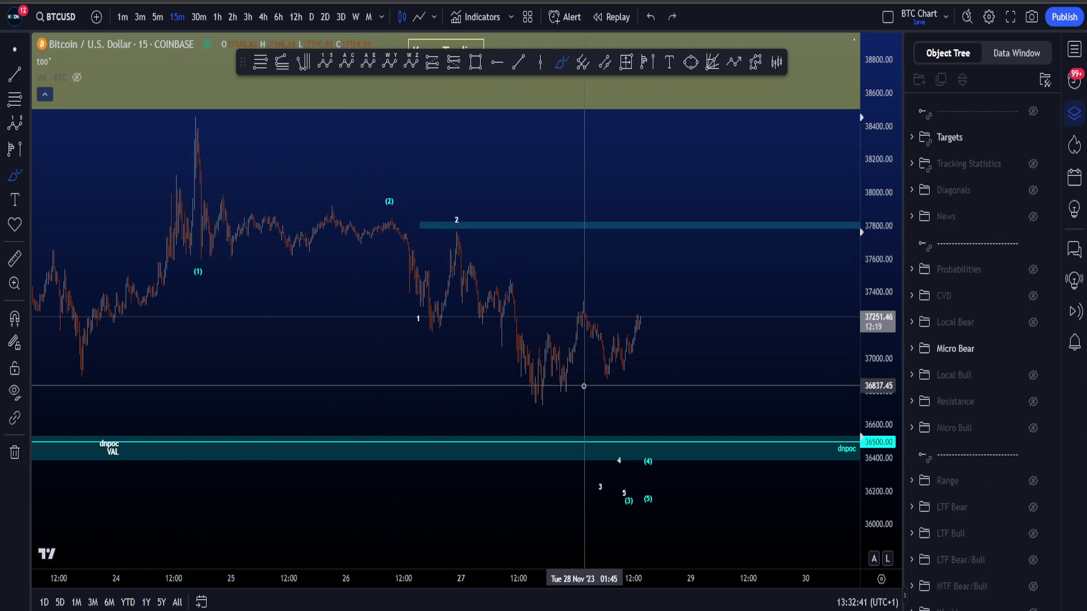
# Brush a steepening decline from wave 2 to below the 36500 zone, undoing the first stroke and redrawing it.
pyautogui.scroll(3, 462, 360)
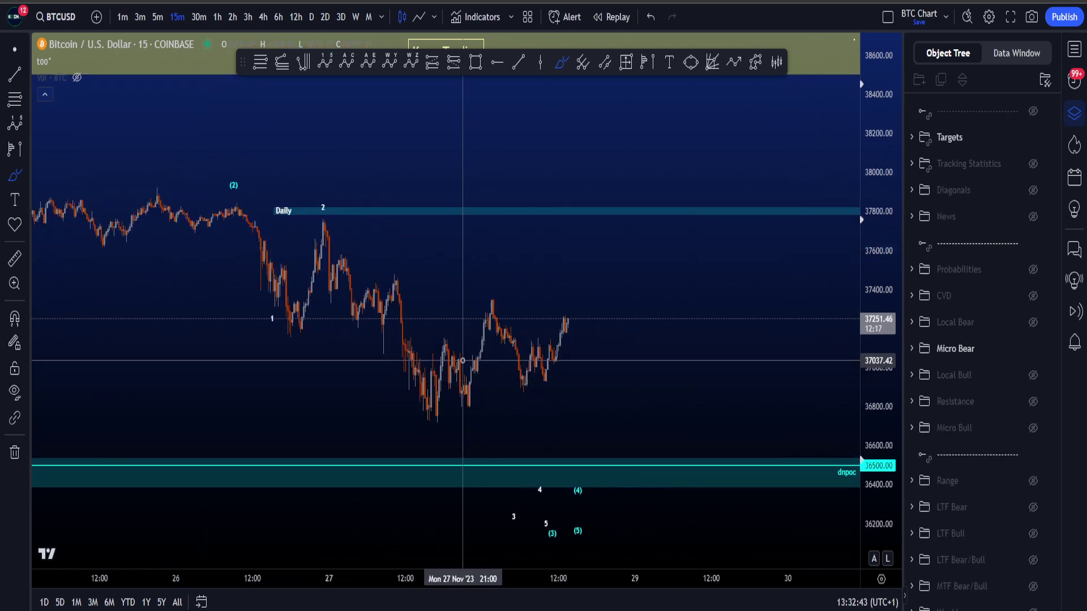
pyautogui.scroll(-3, 728, 391)
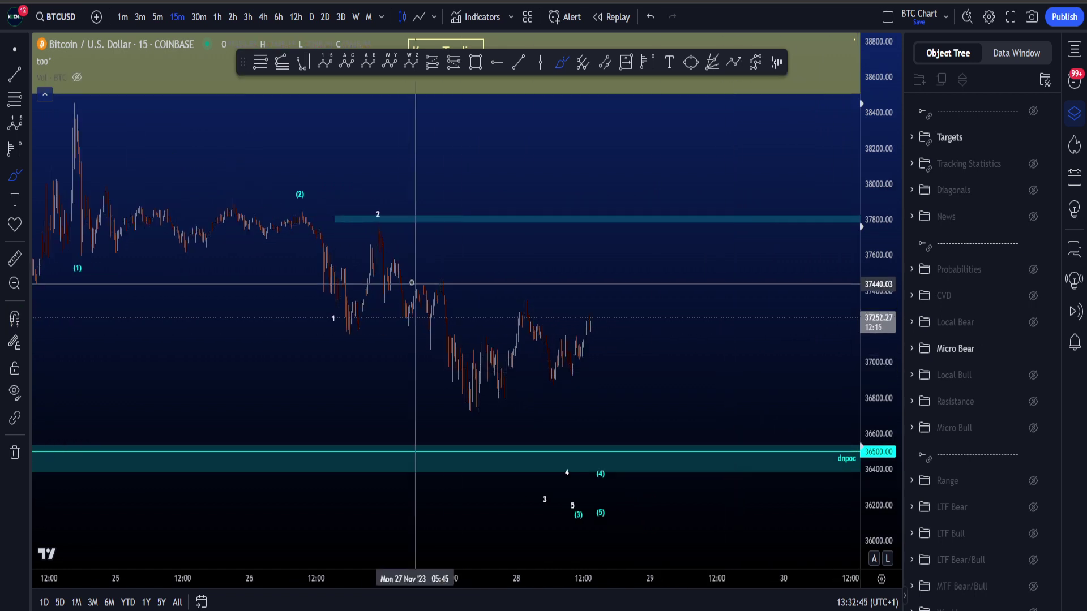
pyautogui.scroll(2, 424, 283)
pyautogui.moveTo(357, 215)
pyautogui.mouseDown()
pyautogui.moveTo(403, 243)
pyautogui.moveTo(480, 336)
pyautogui.moveTo(509, 546)
pyautogui.mouseUp()
pyautogui.hotkey('ctrl', 'z')
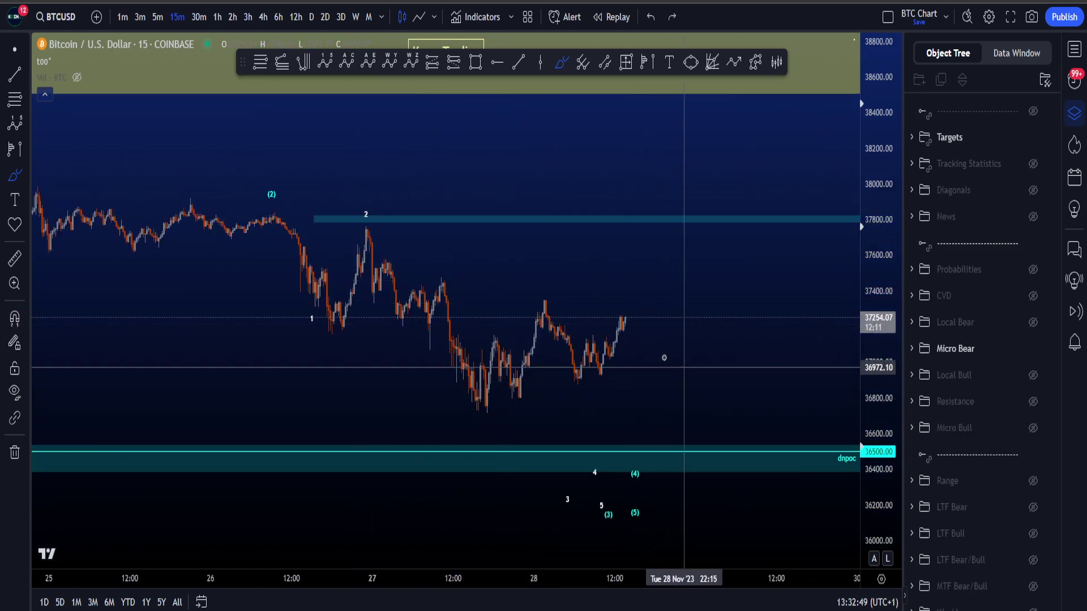
pyautogui.moveTo(338, 197)
pyautogui.mouseDown()
pyautogui.moveTo(476, 364)
pyautogui.moveTo(514, 496)
pyautogui.mouseUp()
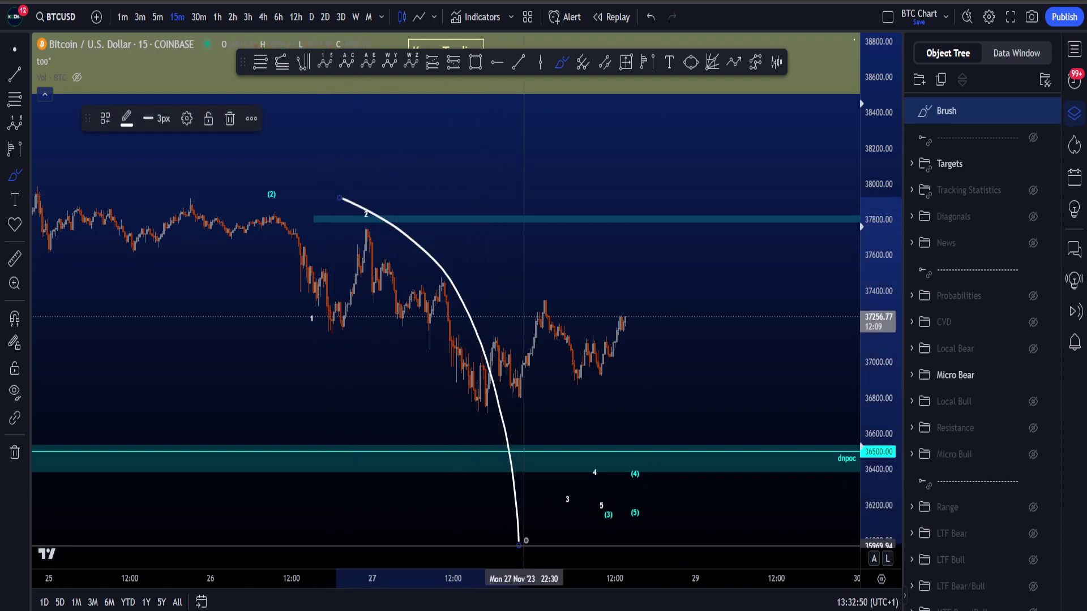
# Undo the steep decline stroke, then brush a rising stroke and a box around the latest price swings, undoing both.
pyautogui.hotkey('ctrl', 'z')
pyautogui.moveTo(296, 518)
pyautogui.mouseDown()
pyautogui.moveTo(485, 447)
pyautogui.moveTo(571, 328)
pyautogui.mouseUp()
pyautogui.hotkey('ctrl', 'z')
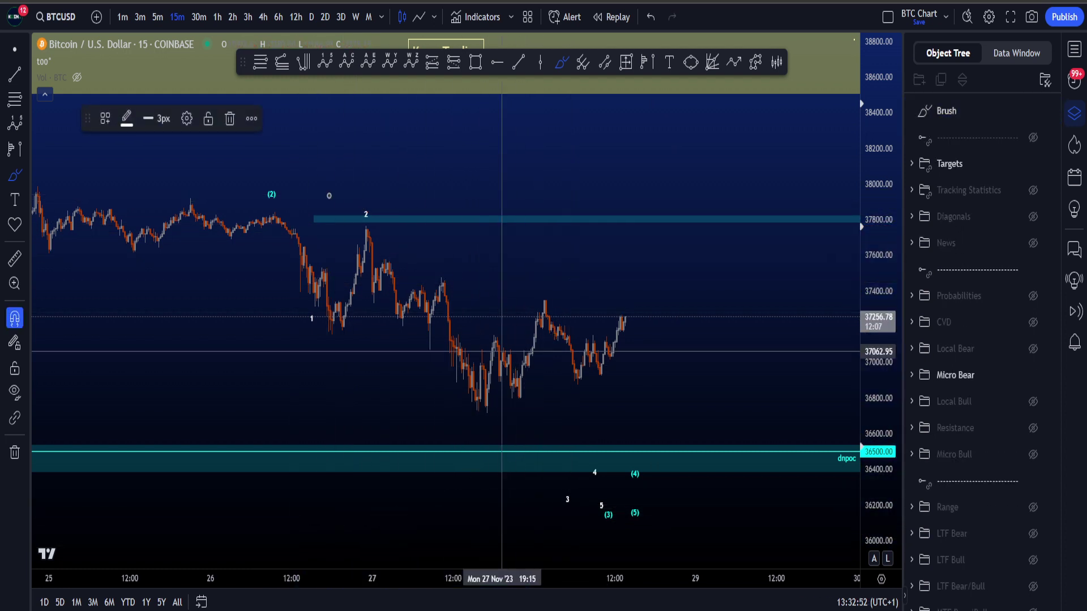
pyautogui.moveTo(456, 308)
pyautogui.mouseDown()
pyautogui.moveTo(526, 456)
pyautogui.moveTo(456, 312)
pyautogui.mouseUp()
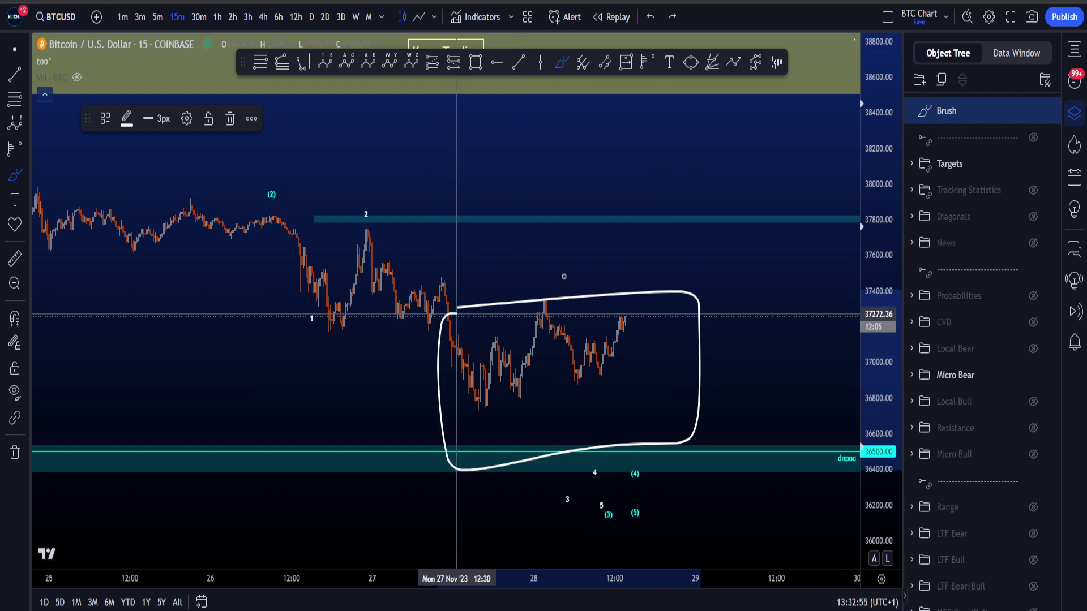
pyautogui.hotkey('ctrl', 'z')
# Brush the decline from the 26 November high to the latest low and a continuation beyond current price, then undo the marks.
pyautogui.scroll(-3, 478, 215)
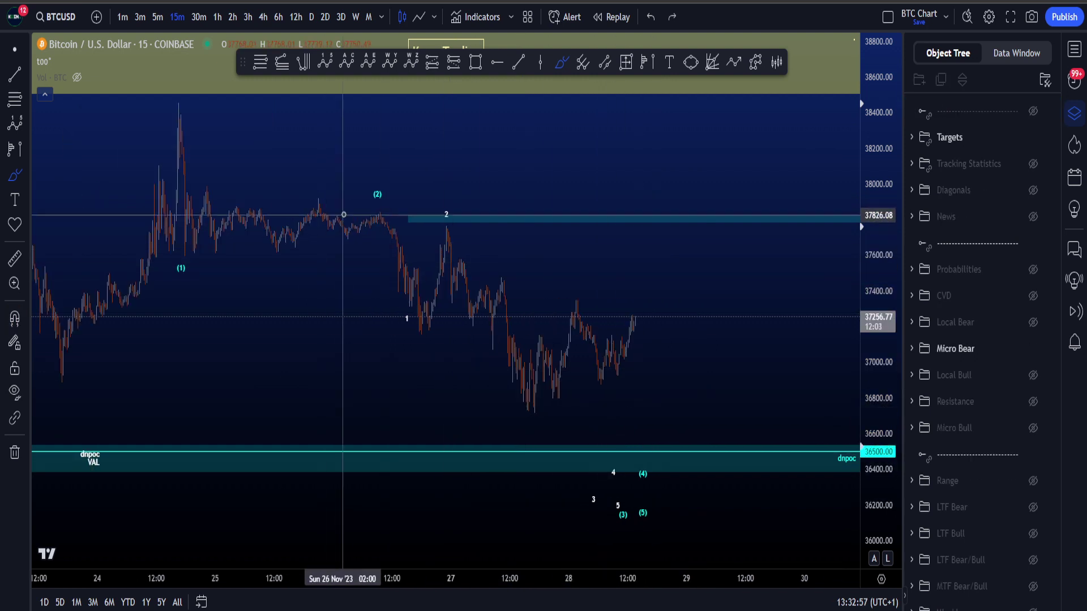
pyautogui.moveTo(325, 202)
pyautogui.mouseDown()
pyautogui.moveTo(381, 218)
pyautogui.moveTo(477, 318)
pyautogui.moveTo(506, 294)
pyautogui.moveTo(519, 400)
pyautogui.mouseUp()
pyautogui.moveTo(565, 355)
pyautogui.mouseDown()
pyautogui.moveTo(604, 429)
pyautogui.moveTo(687, 372)
pyautogui.mouseUp()
pyautogui.hotkey('ctrl', 'z')
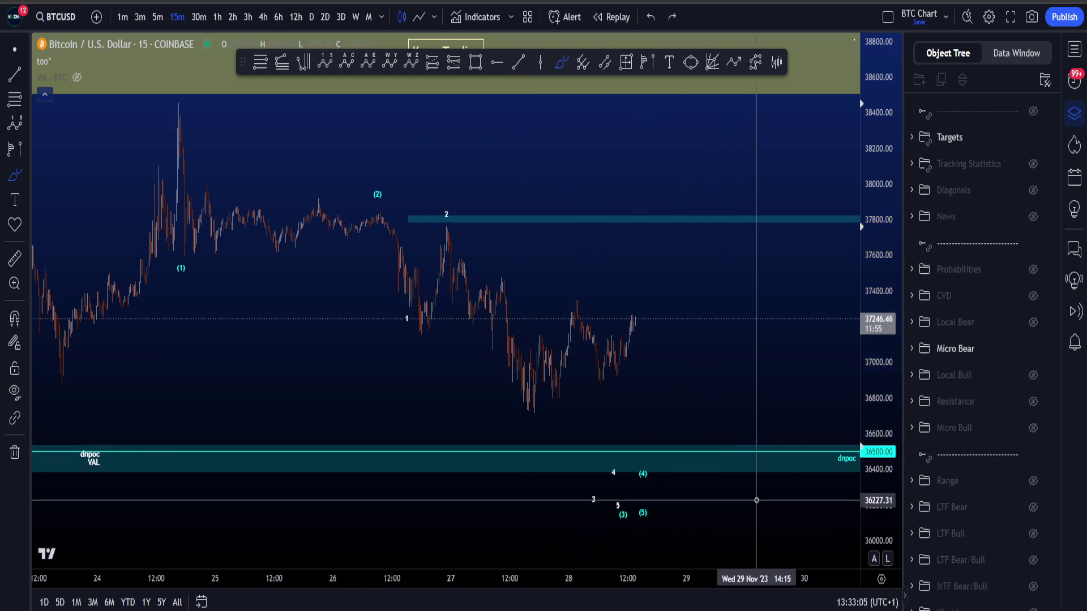
# Brush a rounded bottom through the 36500 zone and a rising stroke towards the 37800 zone, then undo both.
pyautogui.moveTo(513, 408)
pyautogui.mouseDown()
pyautogui.moveTo(668, 419)
pyautogui.moveTo(715, 304)
pyautogui.mouseUp()
pyautogui.moveTo(672, 335); pyautogui.dragTo(733, 242)
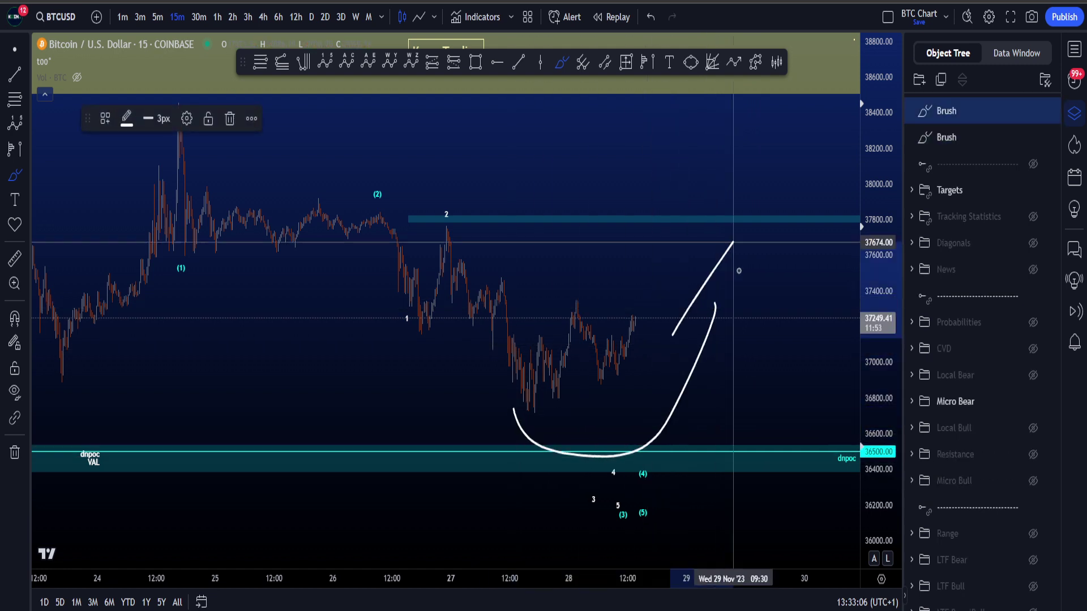
pyautogui.hotkey('ctrl', 'z')
pyautogui.hotkey('ctrl', 'z')
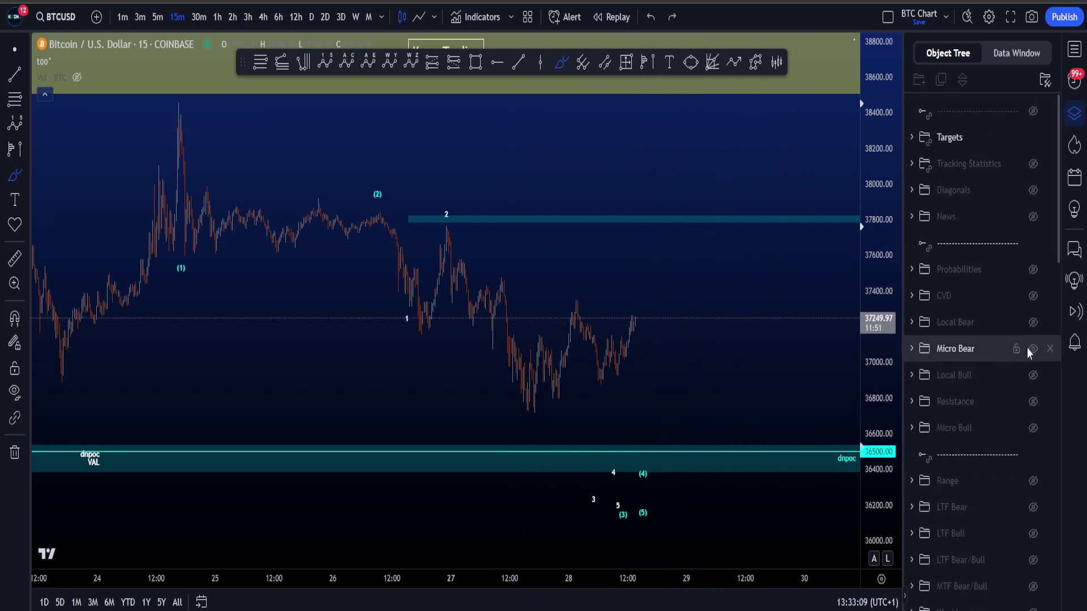
# Hide the Micro Bear drawings and show the Local Bear drawings.
pyautogui.click(1031, 349)
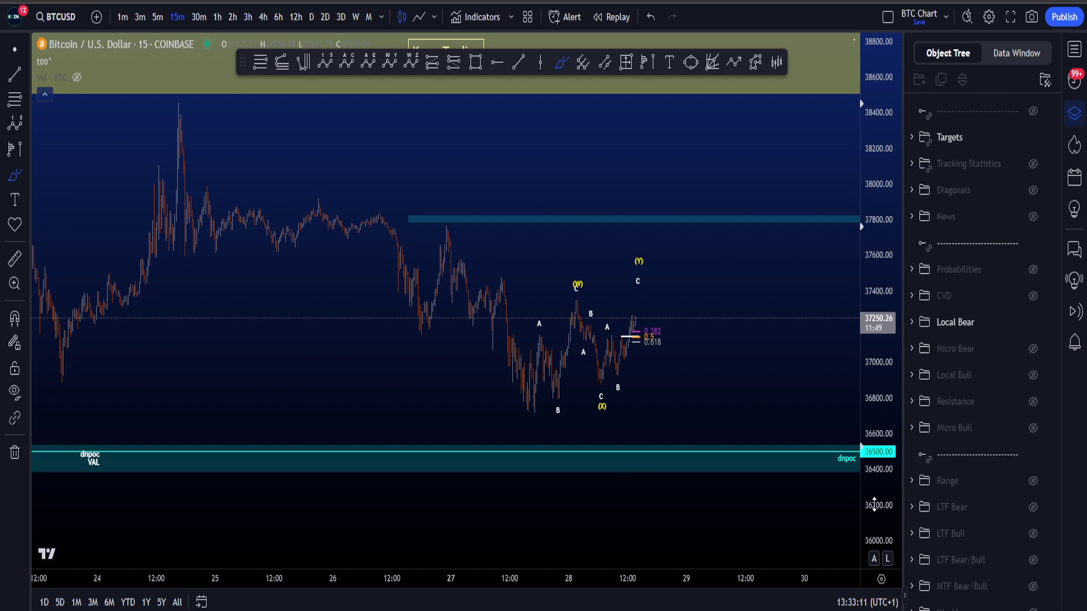
pyautogui.moveTo(874, 505); pyautogui.dragTo(875, 462)
pyautogui.scroll(4, 783, 455)
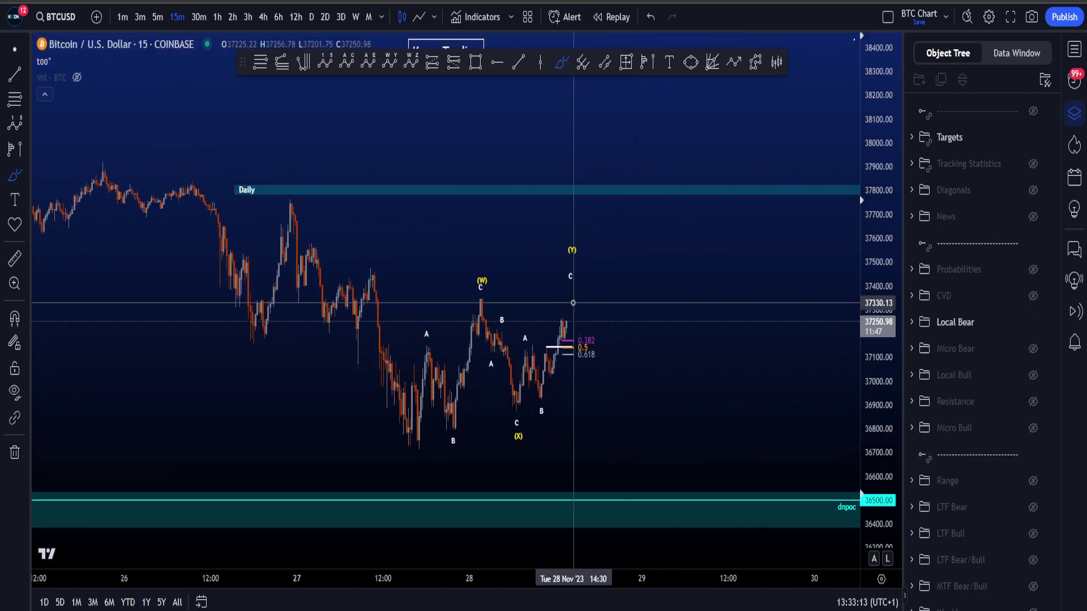
# Brush a loop around label (Y) with a decline into the 36500 zone, plus a mark around the recent low, removing both.
pyautogui.moveTo(582, 262)
pyautogui.mouseDown()
pyautogui.moveTo(667, 424)
pyautogui.moveTo(696, 514)
pyautogui.mouseUp()
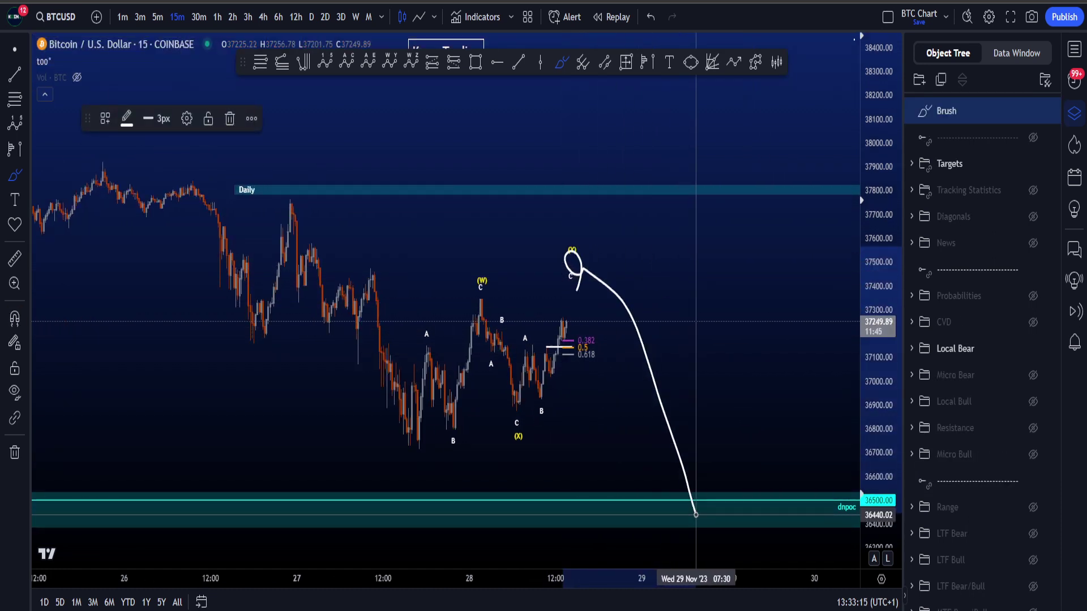
pyautogui.hotkey('ctrl', 'z')
pyautogui.moveTo(431, 437)
pyautogui.mouseDown()
pyautogui.moveTo(403, 443)
pyautogui.moveTo(424, 459)
pyautogui.moveTo(423, 432)
pyautogui.mouseUp()
pyautogui.press('Delete')
# Switch the chart to the 5-minute interval with the whole (W)-(X)-(Y) count in view.
pyautogui.moveTo(882, 485); pyautogui.dragTo(878, 422)
pyautogui.scroll(5, 528, 386)
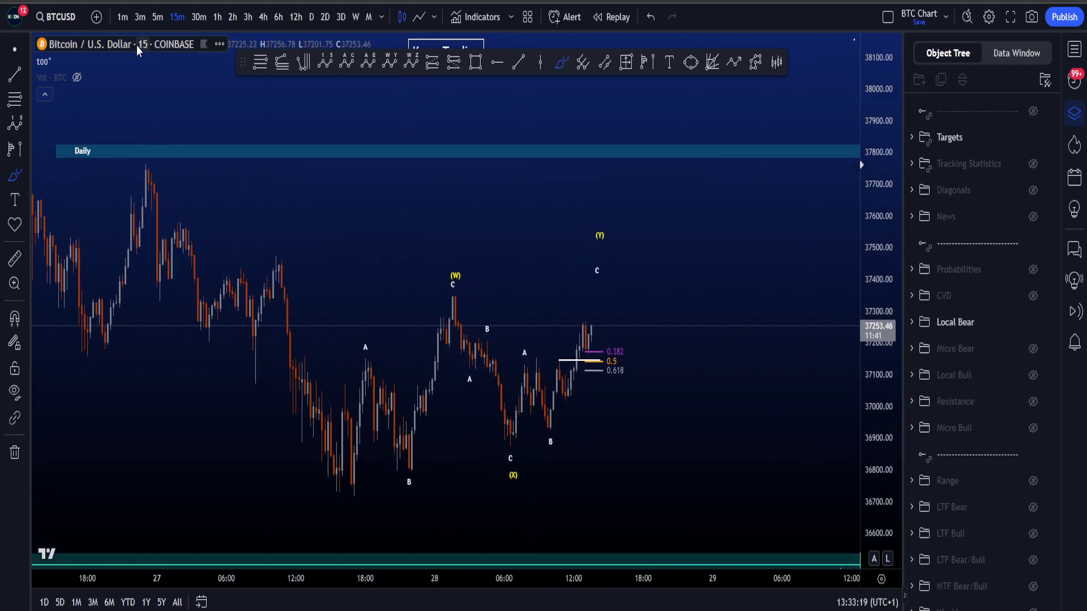
pyautogui.click(157, 17)
pyautogui.scroll(-3, 708, 422)
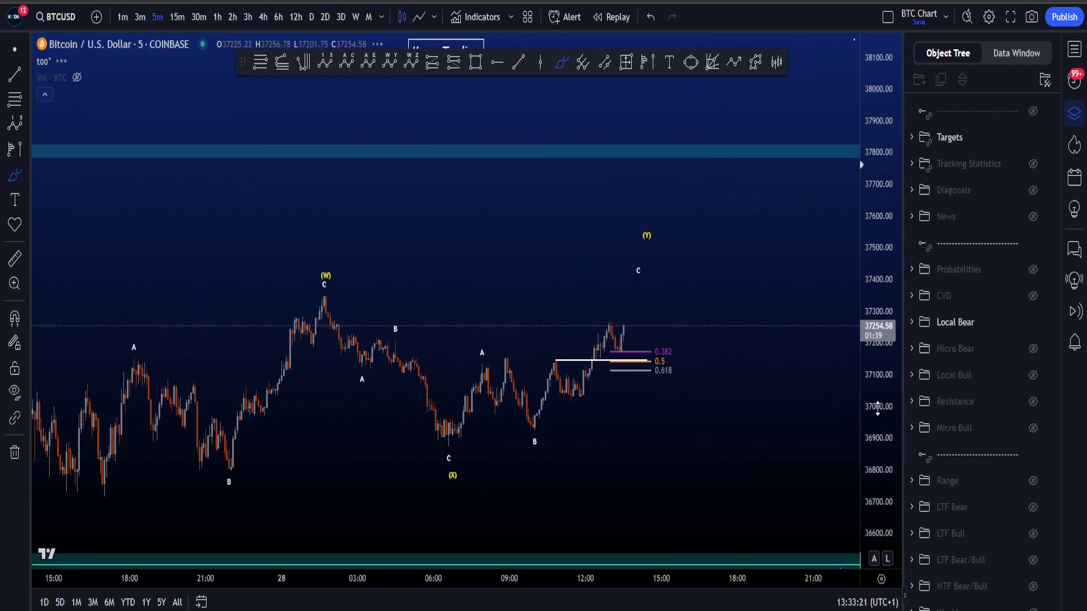
pyautogui.moveTo(877, 406); pyautogui.dragTo(877, 429)
pyautogui.scroll(-1, 776, 410)
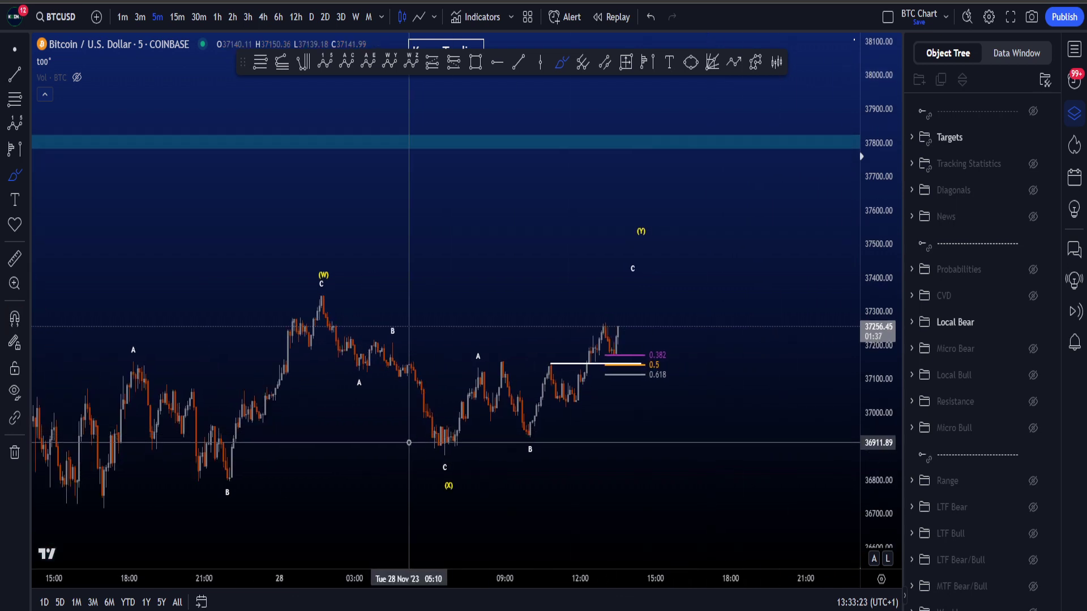
# Brush the move from the starting low through (W) to (X), then a mark around label (X), undoing each.
pyautogui.moveTo(100, 496)
pyautogui.mouseDown()
pyautogui.moveTo(145, 348)
pyautogui.moveTo(206, 475)
pyautogui.moveTo(334, 283)
pyautogui.moveTo(327, 302)
pyautogui.moveTo(313, 298)
pyautogui.moveTo(450, 447)
pyautogui.mouseUp()
pyautogui.hotkey('ctrl', 'z')
pyautogui.hotkey('ctrl', 'z')
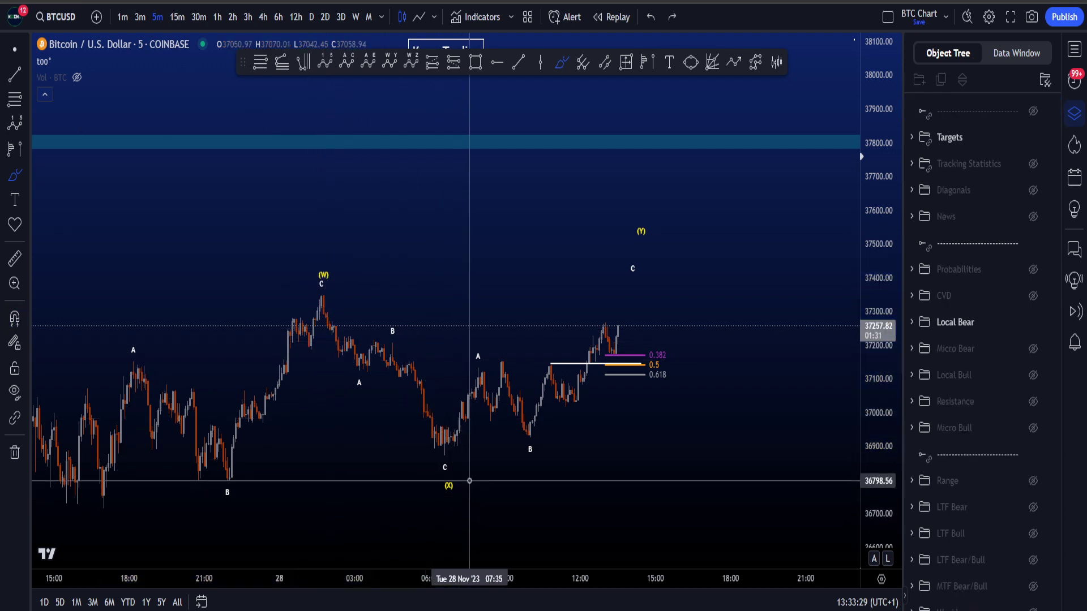
pyautogui.moveTo(446, 509); pyautogui.dragTo(426, 485)
pyautogui.hotkey('ctrl', 'z')
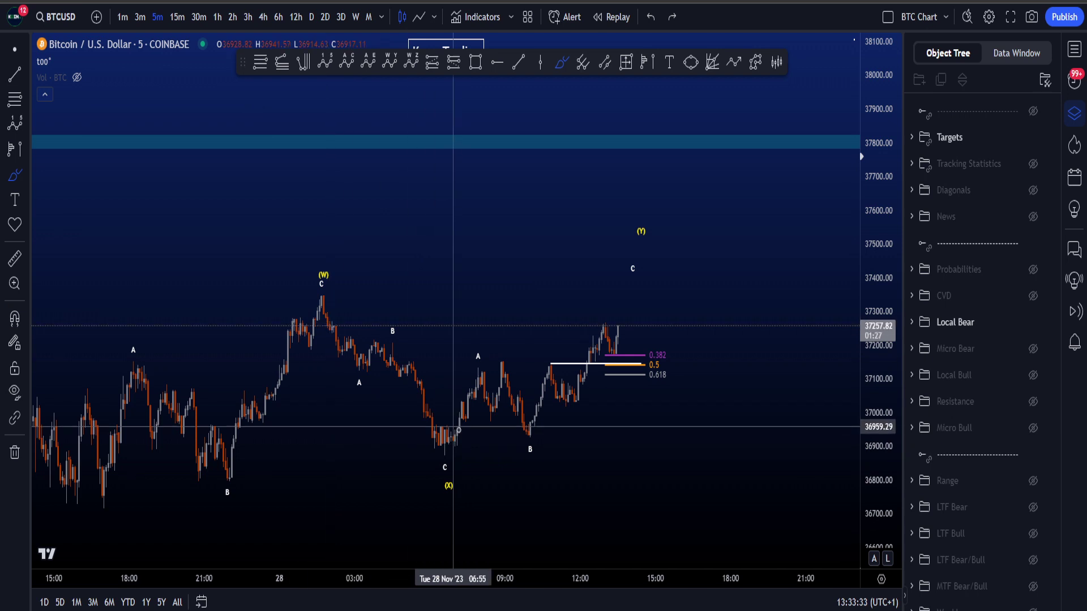
# Brush the rise from (X) to the projected C, then the advance from wave B through the latest pullback, removing the strokes.
pyautogui.moveTo(440, 466)
pyautogui.mouseDown()
pyautogui.moveTo(466, 383)
pyautogui.moveTo(521, 422)
pyautogui.moveTo(577, 396)
pyautogui.moveTo(636, 267)
pyautogui.mouseUp()
pyautogui.hotkey('ctrl', 'z')
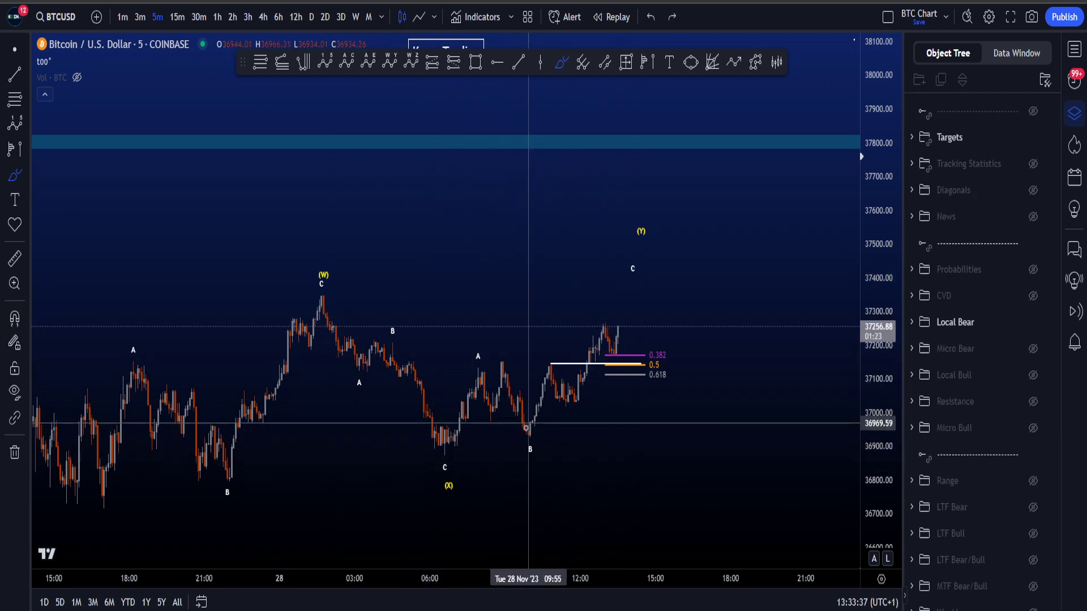
pyautogui.moveTo(535, 400); pyautogui.dragTo(562, 385)
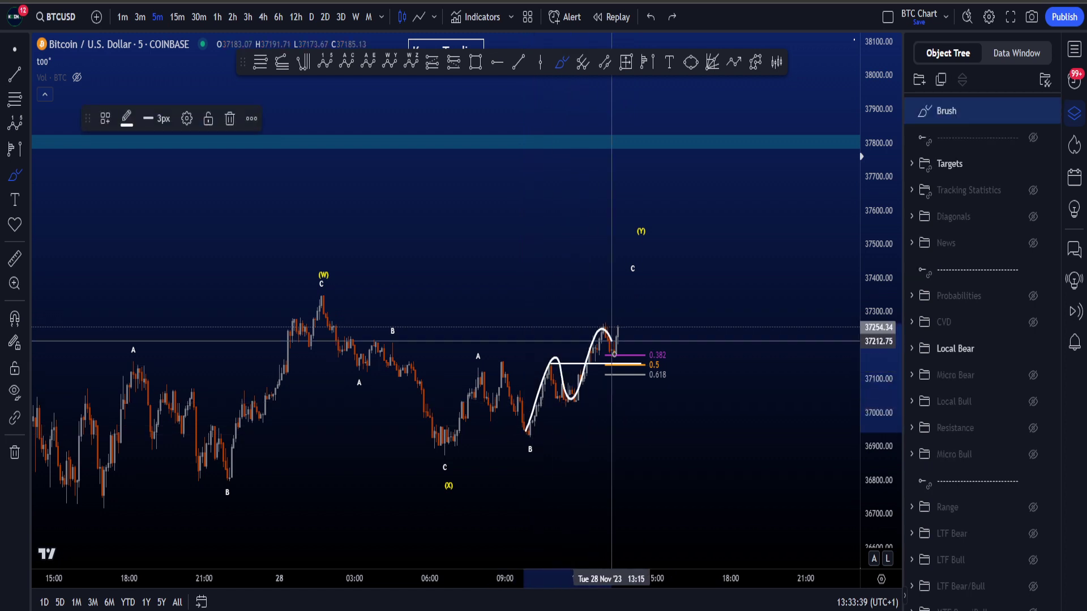
pyautogui.moveTo(614, 354); pyautogui.dragTo(643, 287)
pyautogui.press('Delete')
# Brush a circle around the swing high where the white horizontal line starts, then undo it.
pyautogui.moveTo(878, 427); pyautogui.dragTo(875, 213)
pyautogui.scroll(8, 642, 433)
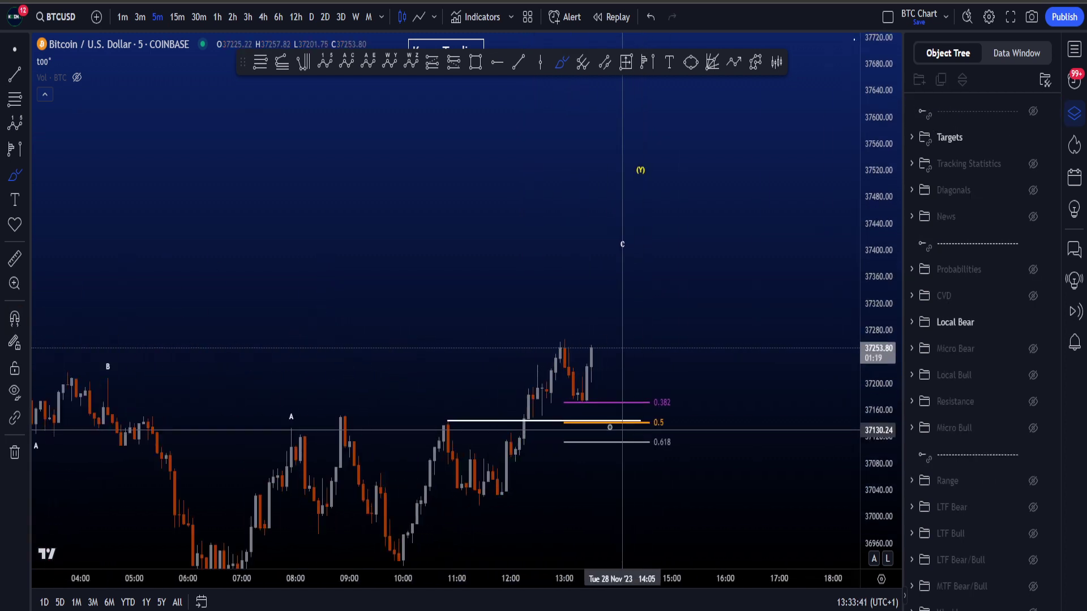
pyautogui.moveTo(484, 414); pyautogui.dragTo(443, 441)
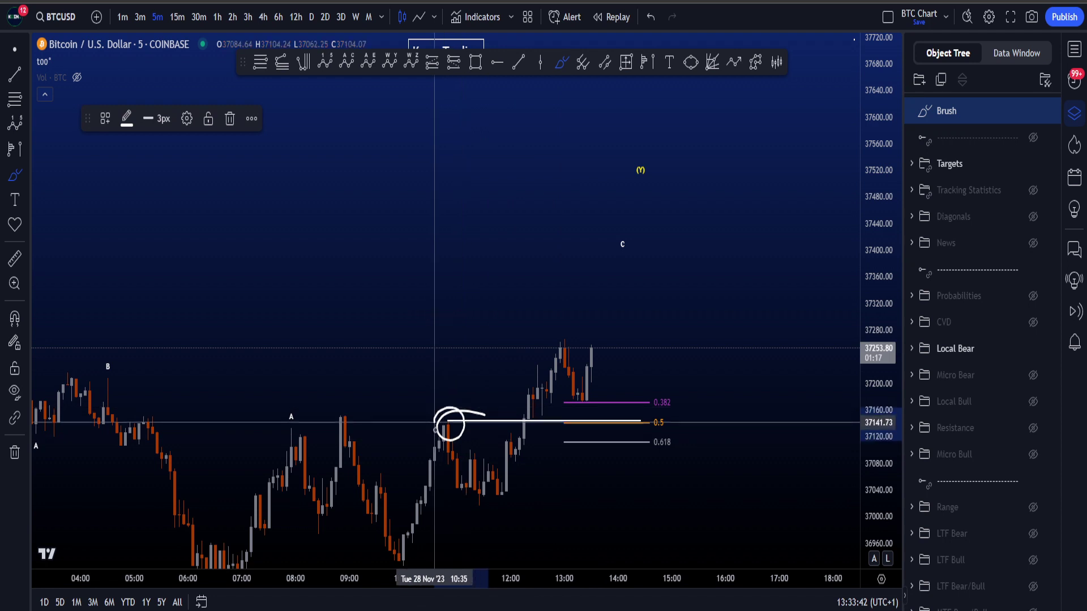
pyautogui.hotkey('ctrl', 'z')
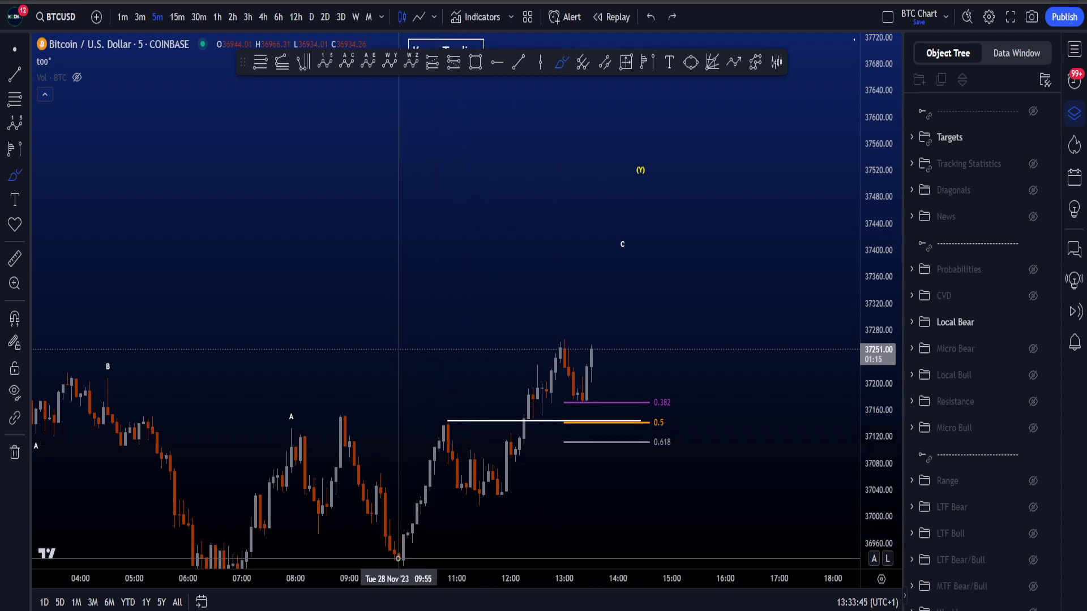
# Brush the advance from the wave B low towards C and a loop linking the 0.382 pullback to the earlier swing high, undoing both.
pyautogui.moveTo(399, 559)
pyautogui.mouseDown()
pyautogui.moveTo(444, 433)
pyautogui.moveTo(498, 482)
pyautogui.moveTo(560, 345)
pyautogui.moveTo(626, 315)
pyautogui.mouseUp()
pyautogui.moveTo(607, 374)
pyautogui.mouseDown()
pyautogui.moveTo(581, 390)
pyautogui.moveTo(485, 402)
pyautogui.moveTo(462, 419)
pyautogui.mouseUp()
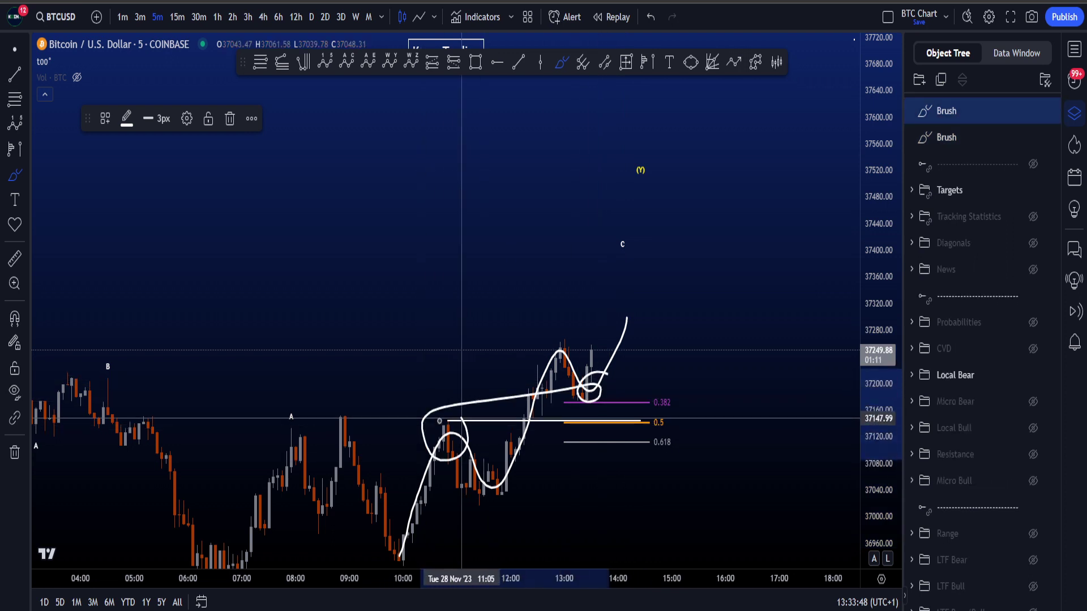
pyautogui.hotkey('ctrl', 'z')
pyautogui.hotkey('ctrl', 'z')
pyautogui.hotkey('ctrl', 'z')
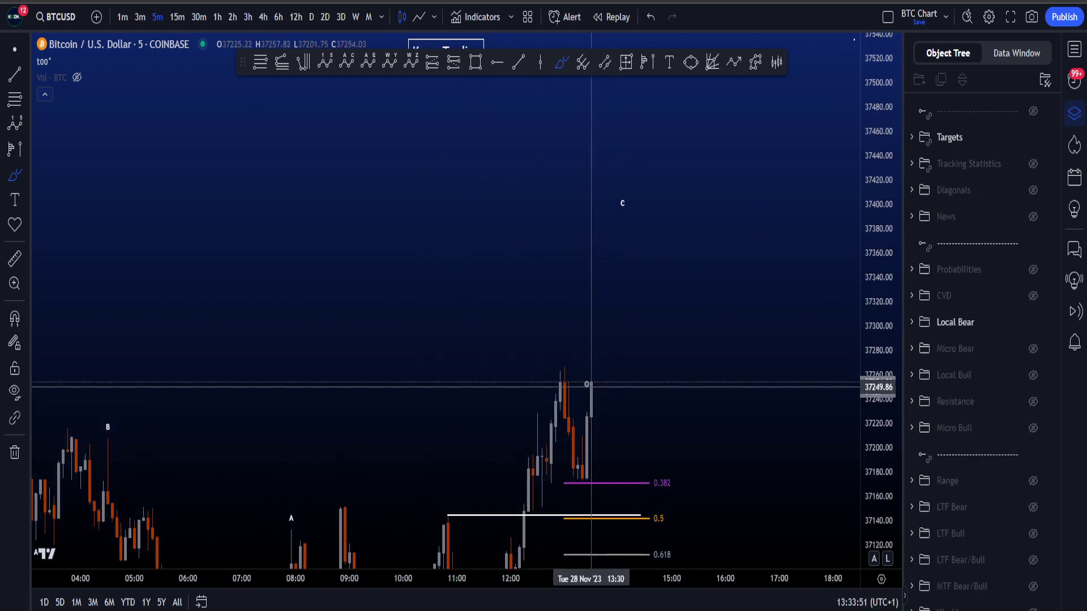
# Brush around the latest candle's top, the white line's swing high and the pullback towards the 0.618 level, undoing each mark.
pyautogui.moveTo(581, 370); pyautogui.dragTo(591, 366)
pyautogui.hotkey('ctrl', 'z')
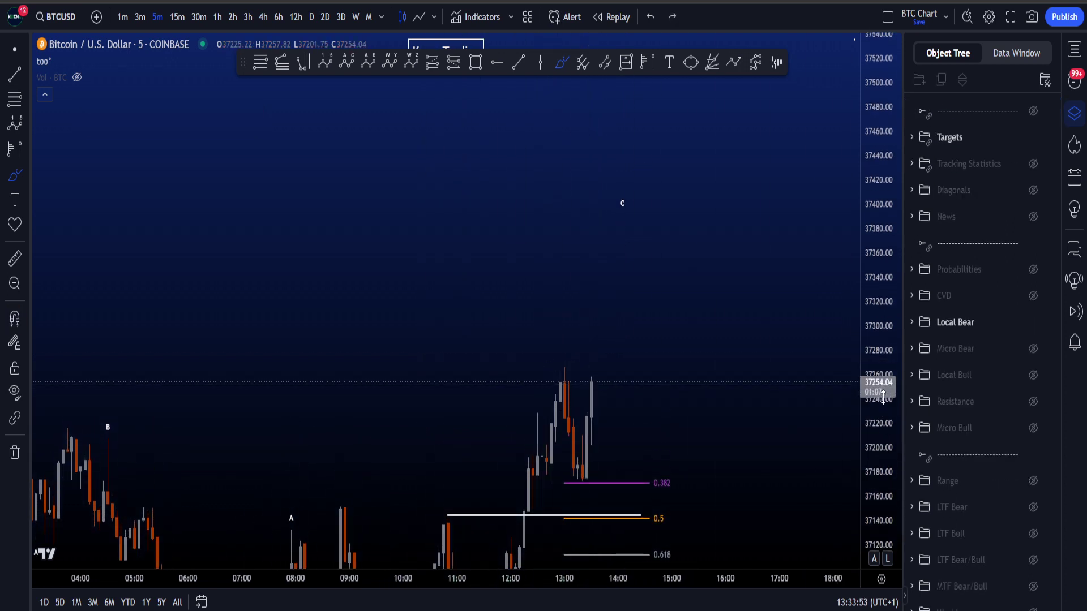
pyautogui.moveTo(477, 437); pyautogui.dragTo(430, 461)
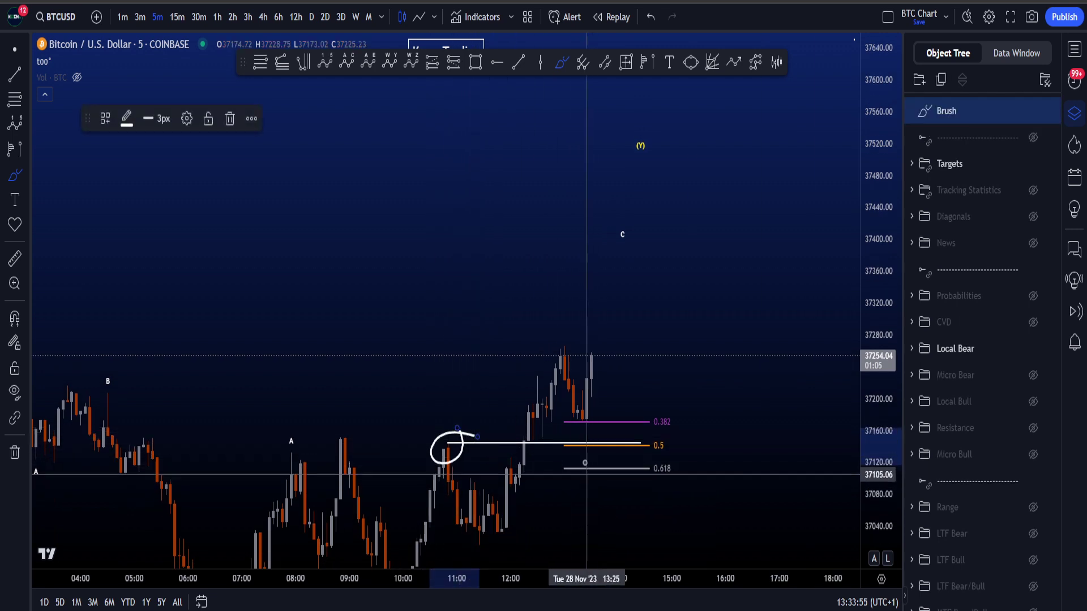
pyautogui.hotkey('ctrl', 'z')
pyautogui.moveTo(572, 374)
pyautogui.mouseDown()
pyautogui.moveTo(611, 342)
pyautogui.moveTo(651, 473)
pyautogui.mouseUp()
pyautogui.hotkey('ctrl', 'z')
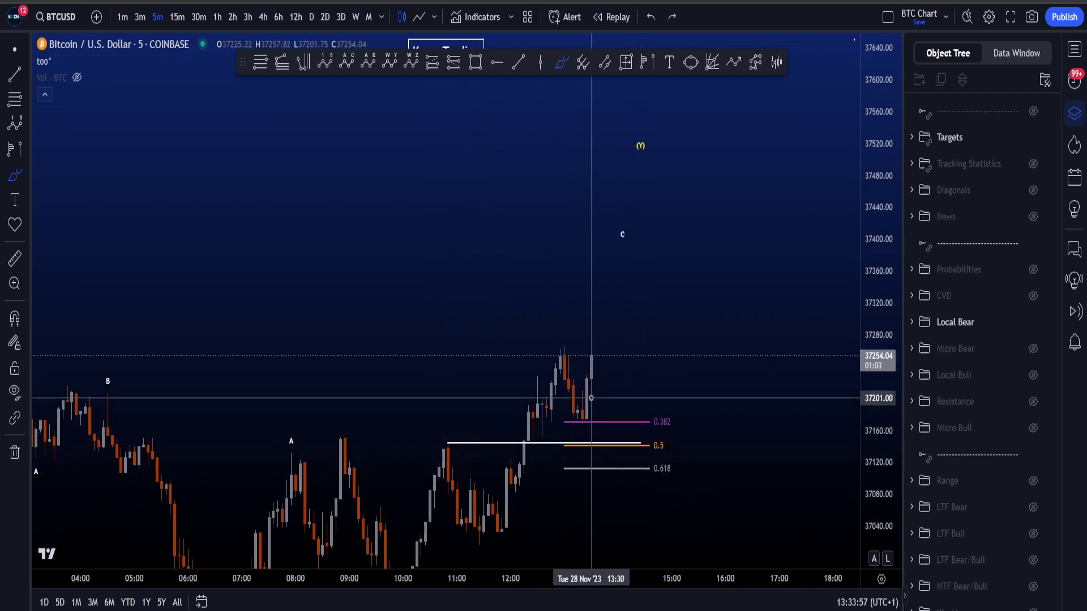
# Brush marks over the latest high, beside the 0.382 level and at the pullback low, undoing each one.
pyautogui.moveTo(561, 354); pyautogui.dragTo(586, 357)
pyautogui.hotkey('ctrl', 'z')
pyautogui.moveTo(667, 411)
pyautogui.mouseDown()
pyautogui.moveTo(650, 422)
pyautogui.moveTo(668, 409)
pyautogui.mouseUp()
pyautogui.hotkey('ctrl', 'z')
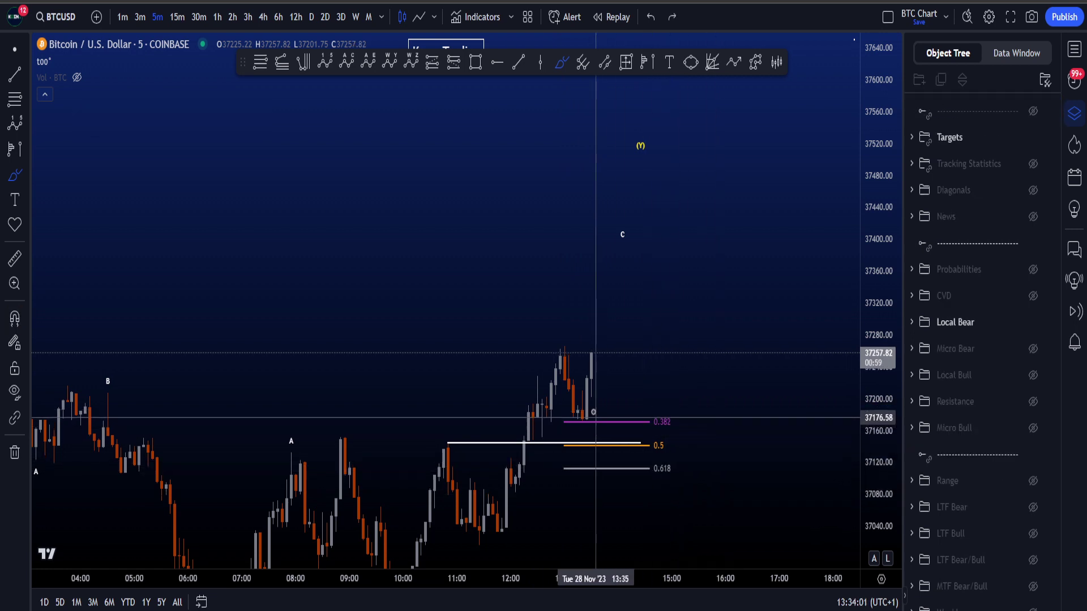
pyautogui.moveTo(593, 412)
pyautogui.mouseDown()
pyautogui.moveTo(596, 434)
pyautogui.moveTo(591, 404)
pyautogui.mouseUp()
pyautogui.hotkey('ctrl', 'z')
pyautogui.hotkey('ctrl', 'z')
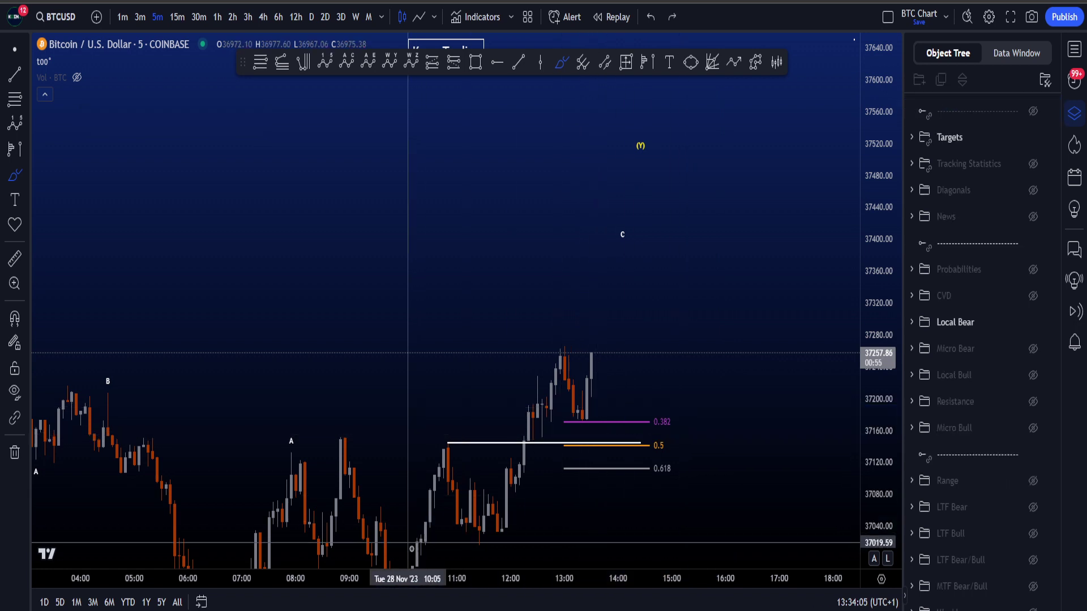
# Brush the advance from the wave B low through the 0.382 pullback and on towards C, then undo it.
pyautogui.moveTo(416, 563)
pyautogui.mouseDown()
pyautogui.moveTo(458, 462)
pyautogui.moveTo(501, 461)
pyautogui.moveTo(560, 356)
pyautogui.mouseUp()
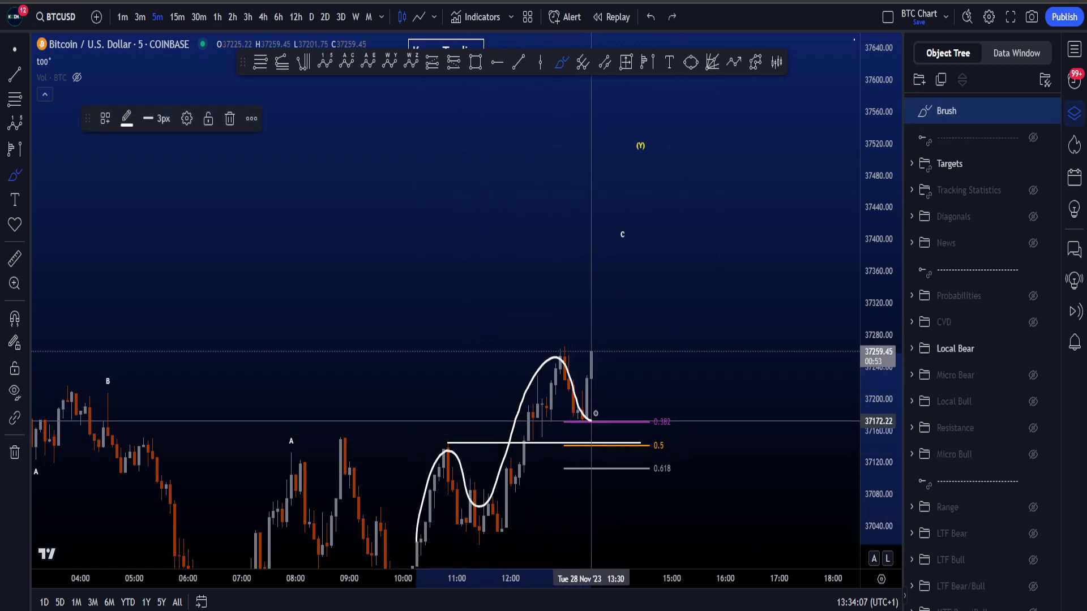
pyautogui.moveTo(595, 413)
pyautogui.mouseDown()
pyautogui.moveTo(621, 307)
pyautogui.moveTo(583, 295)
pyautogui.moveTo(625, 315)
pyautogui.mouseUp()
pyautogui.hotkey('ctrl', 'z')
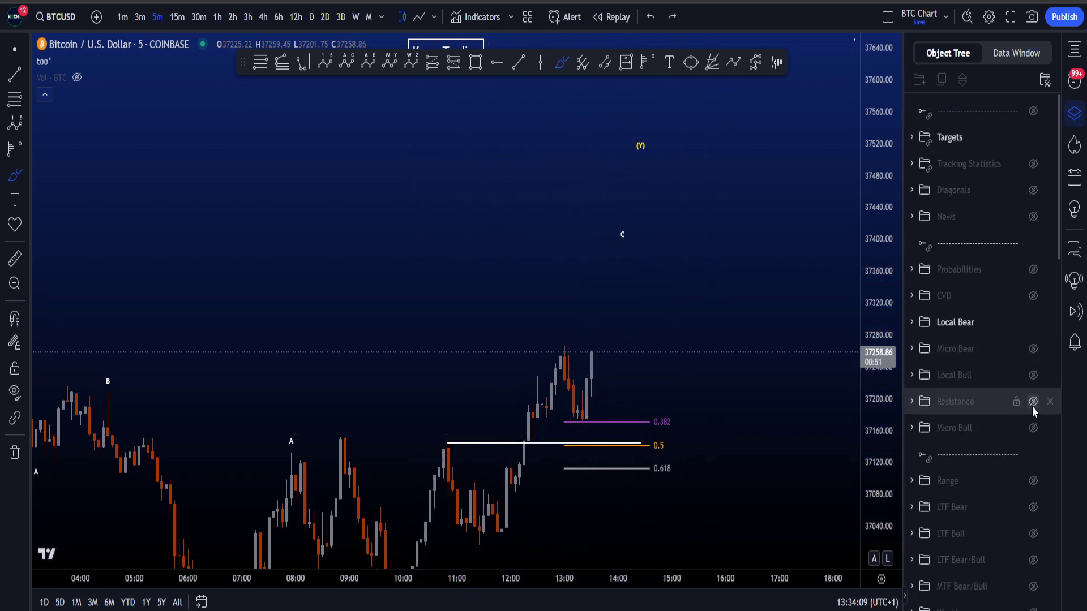
# Show the Resistance drawings and brush a mark near the projected C, undoing the mark.
pyautogui.click(1033, 403)
pyautogui.moveTo(581, 231); pyautogui.dragTo(579, 235)
pyautogui.hotkey('ctrl', 'z')
pyautogui.scroll(-4, 702, 403)
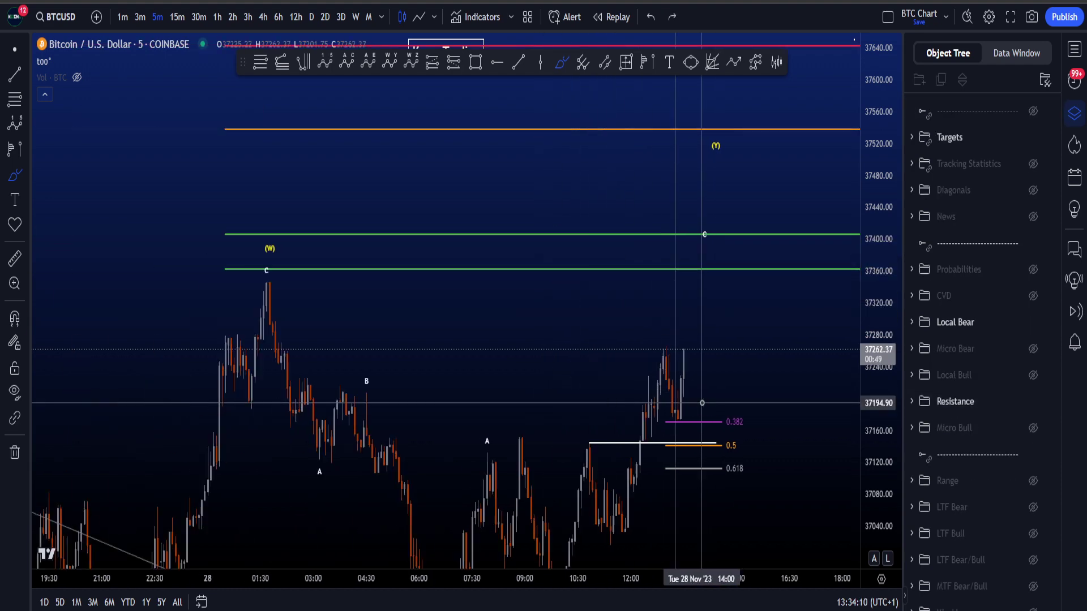
pyautogui.scroll(-12, 701, 399)
pyautogui.scroll(8, 700, 394)
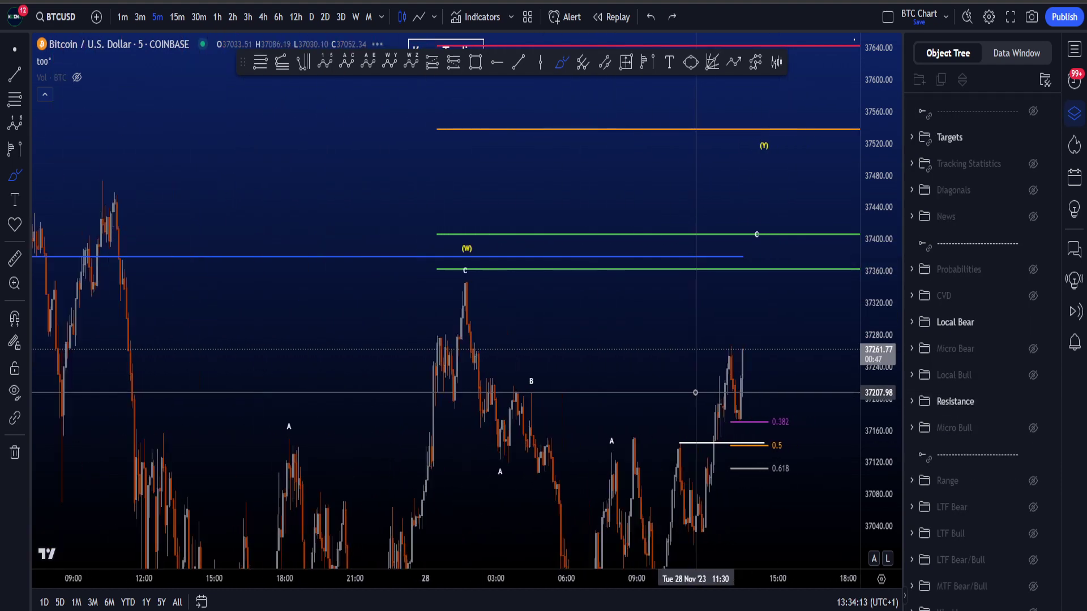
# Brush a mark at the green resistance lines and a rising stroke from current price past (Y), undoing both.
pyautogui.scroll(4, 695, 392)
pyautogui.moveTo(563, 227); pyautogui.dragTo(587, 235)
pyautogui.hotkey('ctrl', 'z')
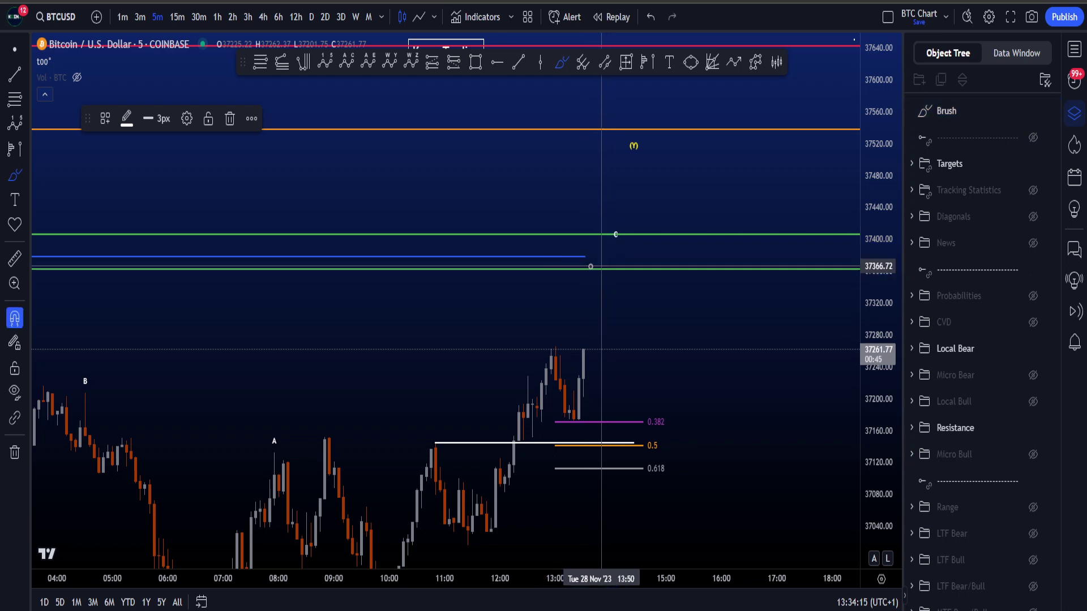
pyautogui.moveTo(575, 298); pyautogui.dragTo(655, 82)
pyautogui.hotkey('ctrl', 'z')
# Brush a mark on the Daily zone near 37800, undo it, and briefly select the zone.
pyautogui.moveTo(865, 214); pyautogui.dragTo(864, 443)
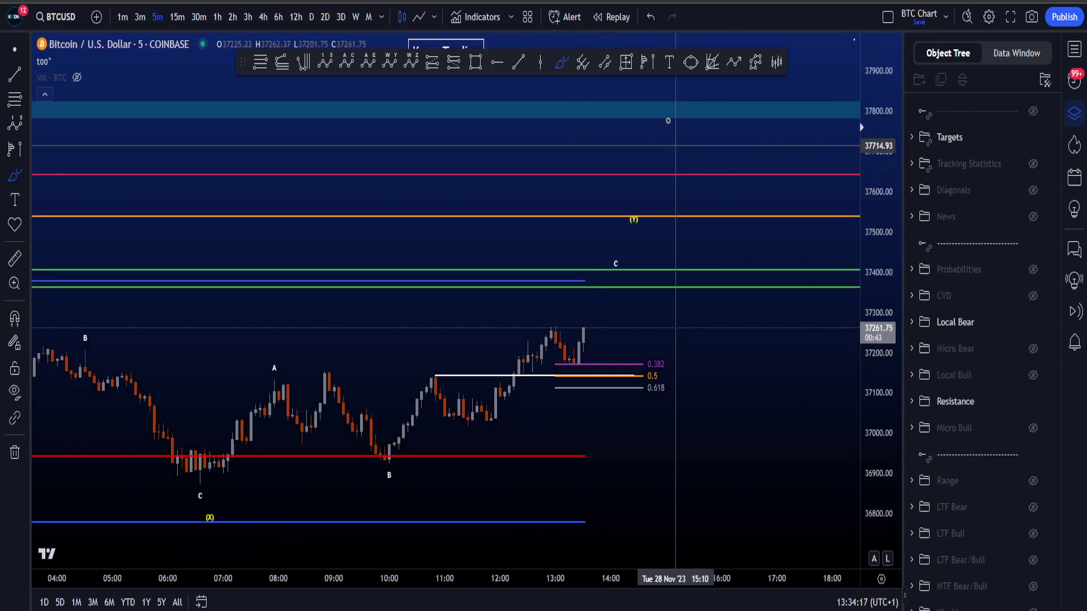
pyautogui.moveTo(649, 106)
pyautogui.mouseDown()
pyautogui.moveTo(655, 97)
pyautogui.moveTo(650, 106)
pyautogui.mouseUp()
pyautogui.hotkey('ctrl', 'z')
pyautogui.hotkey('ctrl', 'z')
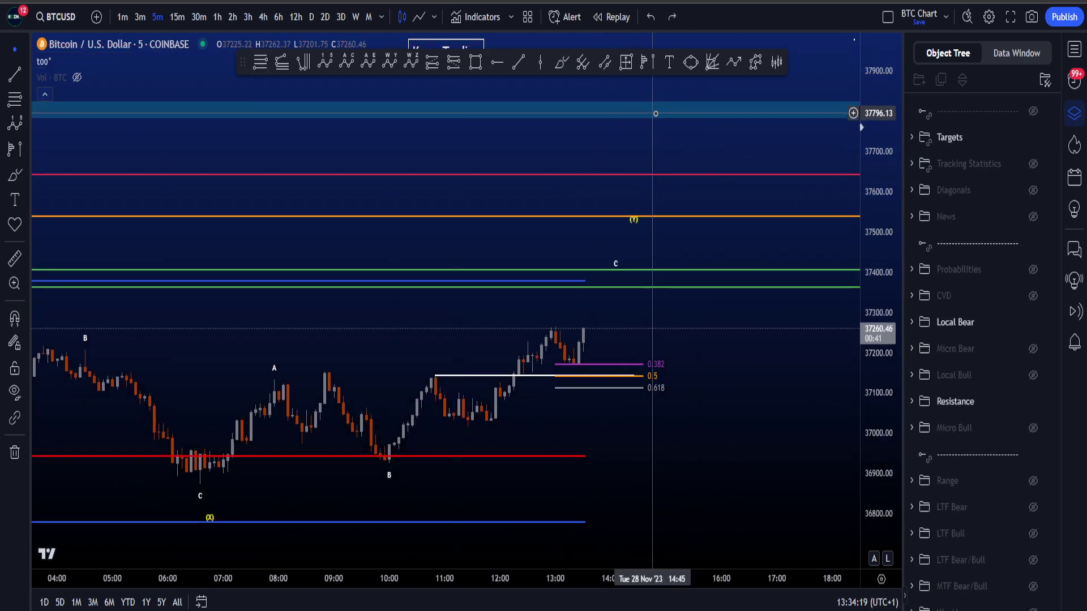
pyautogui.click(659, 116)
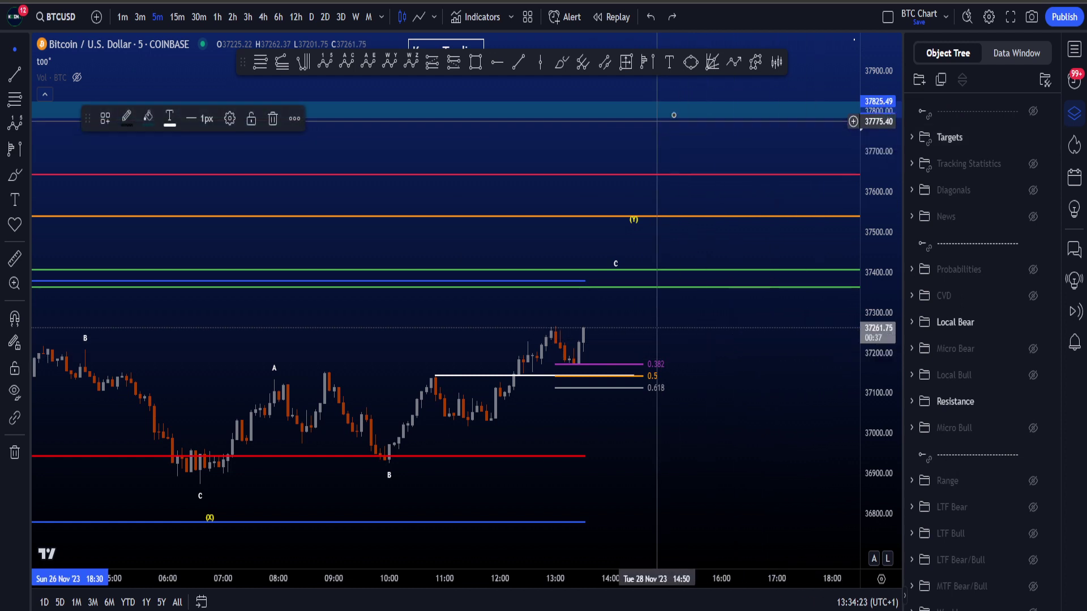
pyautogui.moveTo(702, 359); pyautogui.dragTo(703, 354)
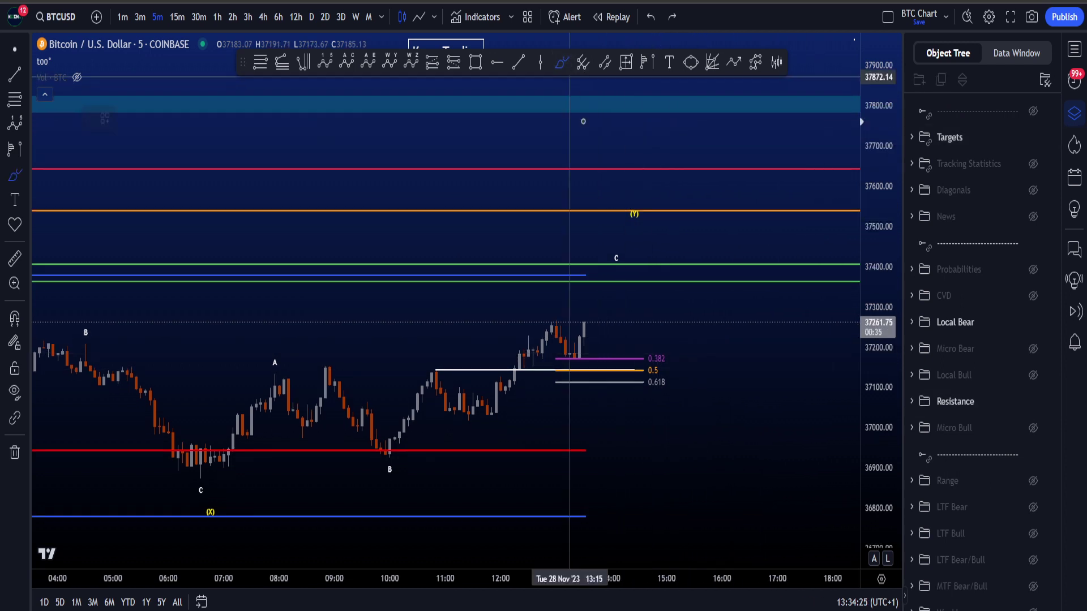
# Brush a decline from the projected C and undo it, then circle the projected C and (Y) labels.
pyautogui.moveTo(614, 260)
pyautogui.mouseDown()
pyautogui.moveTo(600, 272)
pyautogui.moveTo(723, 344)
pyautogui.mouseUp()
pyautogui.hotkey('ctrl', 'z')
pyautogui.scroll(-7, 723, 346)
pyautogui.moveTo(872, 285); pyautogui.dragTo(873, 328)
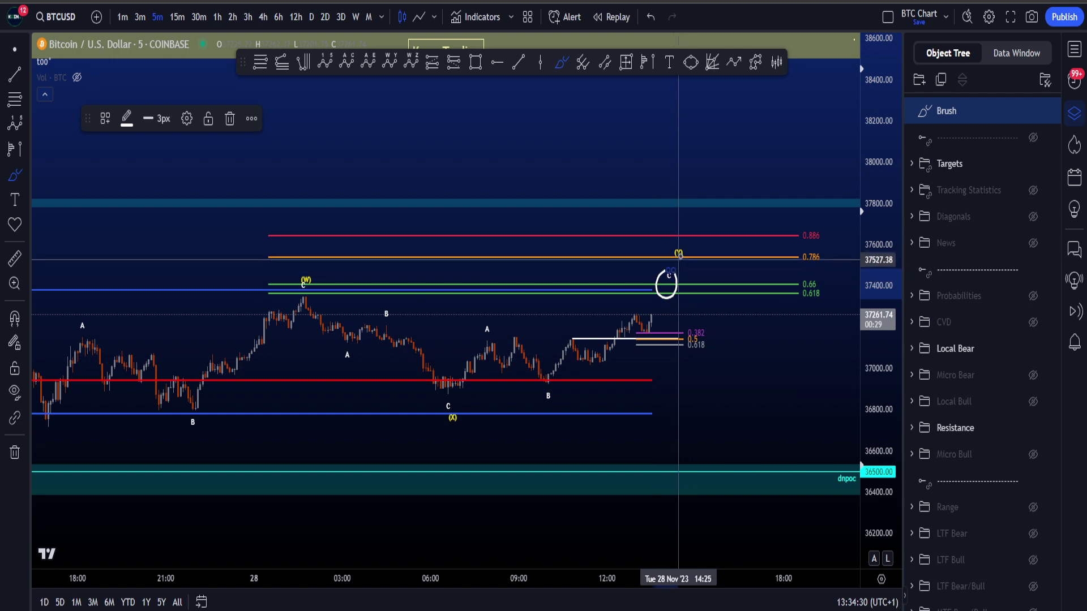
pyautogui.moveTo(678, 257); pyautogui.dragTo(685, 242)
# Brush a drop and rebound from C, undo it, then circle the dnpoc zone near 36500 and undo that mark.
pyautogui.moveTo(676, 291); pyautogui.dragTo(687, 337)
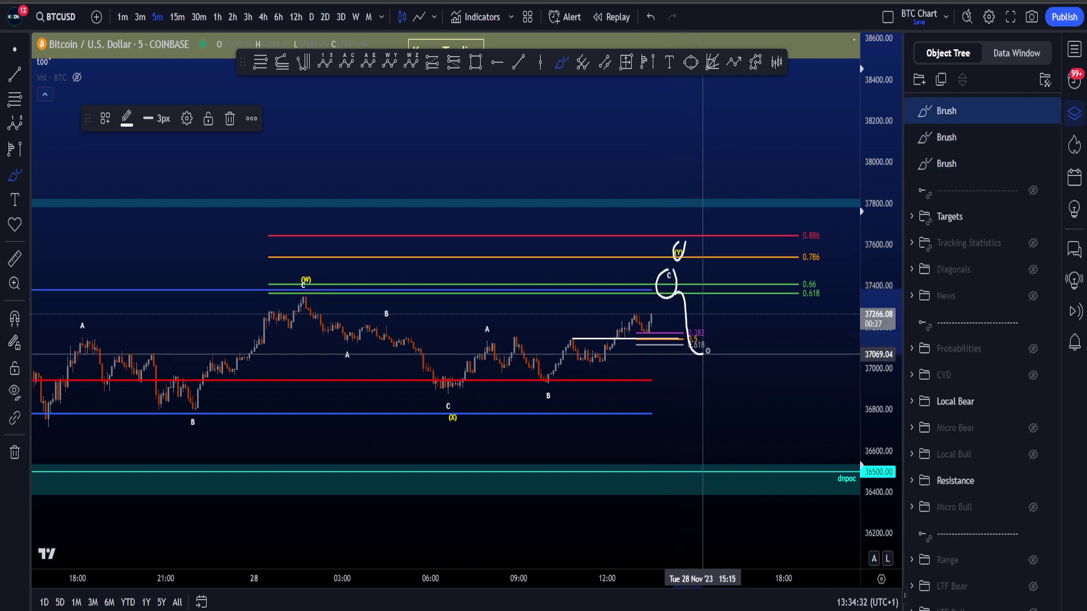
pyautogui.moveTo(687, 276); pyautogui.dragTo(725, 293)
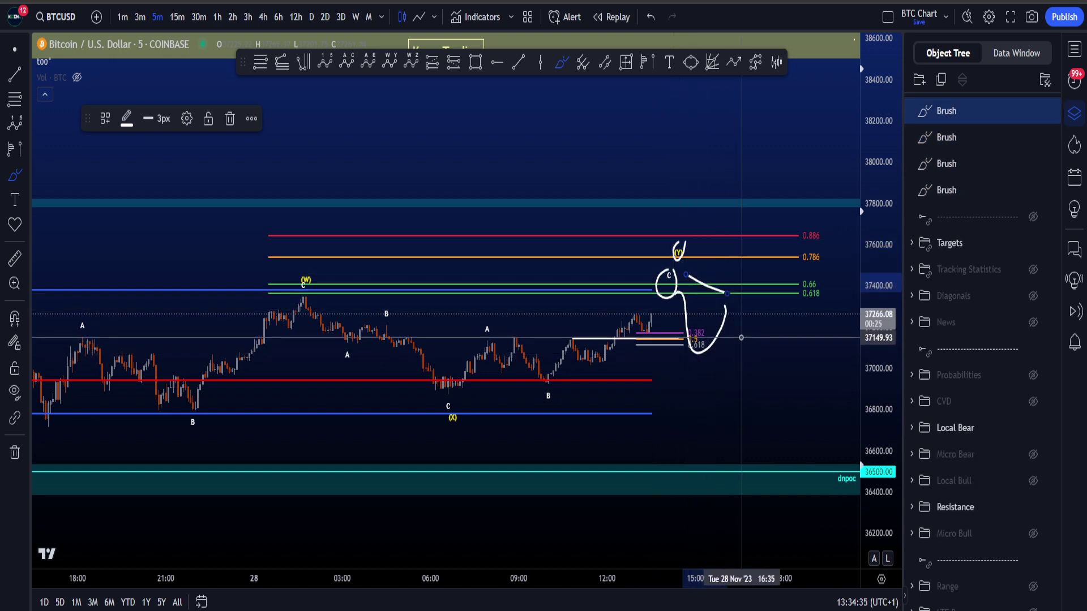
pyautogui.hotkey('ctrl', 'z')
pyautogui.hotkey('ctrl', 'z')
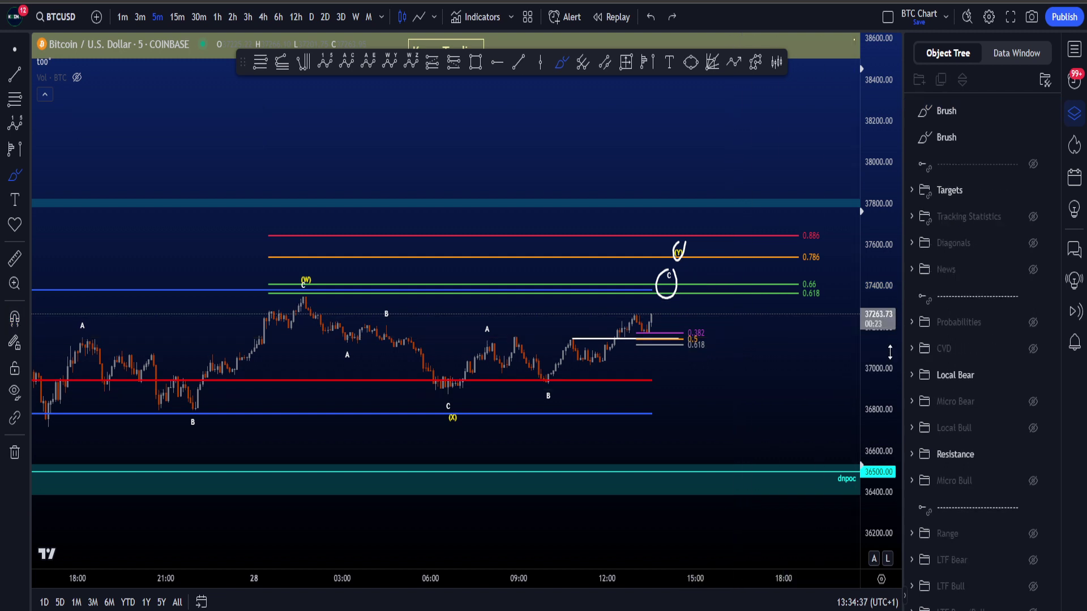
pyautogui.moveTo(784, 457)
pyautogui.mouseDown()
pyautogui.moveTo(800, 480)
pyautogui.moveTo(752, 475)
pyautogui.moveTo(788, 480)
pyautogui.mouseUp()
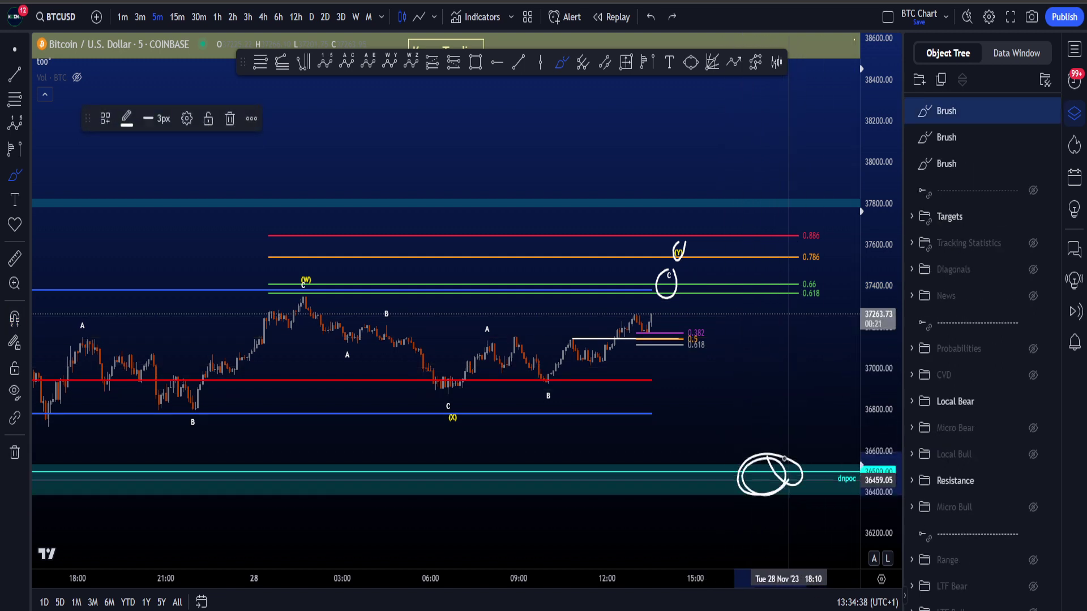
pyautogui.hotkey('ctrl', 'z')
# Hide the Resistance and Local Bear drawings, show the CVD drawings, and delete the remaining brush circles.
pyautogui.click(1033, 455)
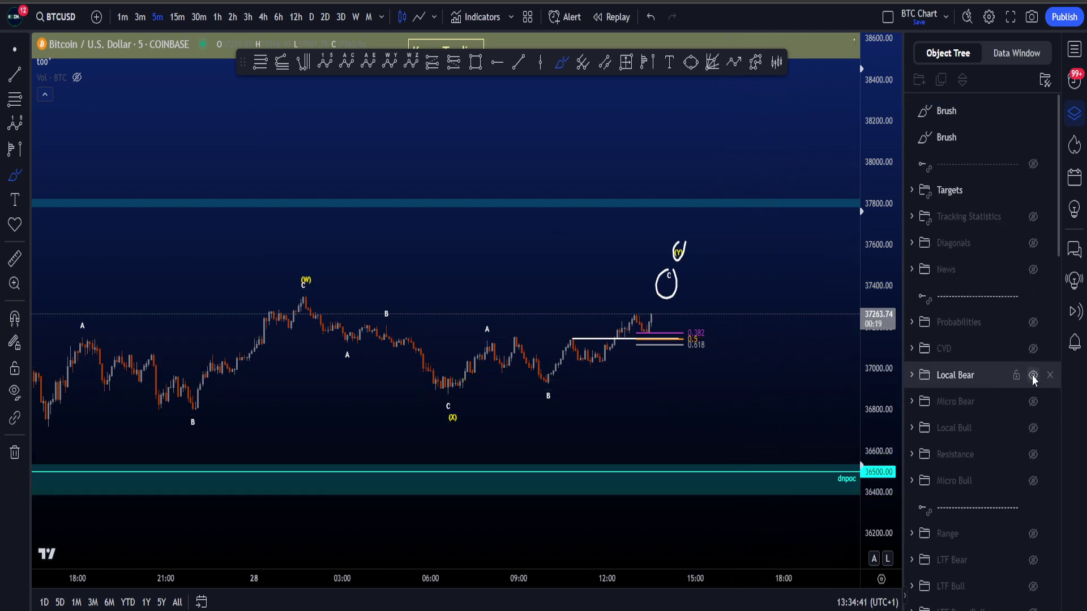
pyautogui.click(1033, 375)
pyautogui.click(1033, 348)
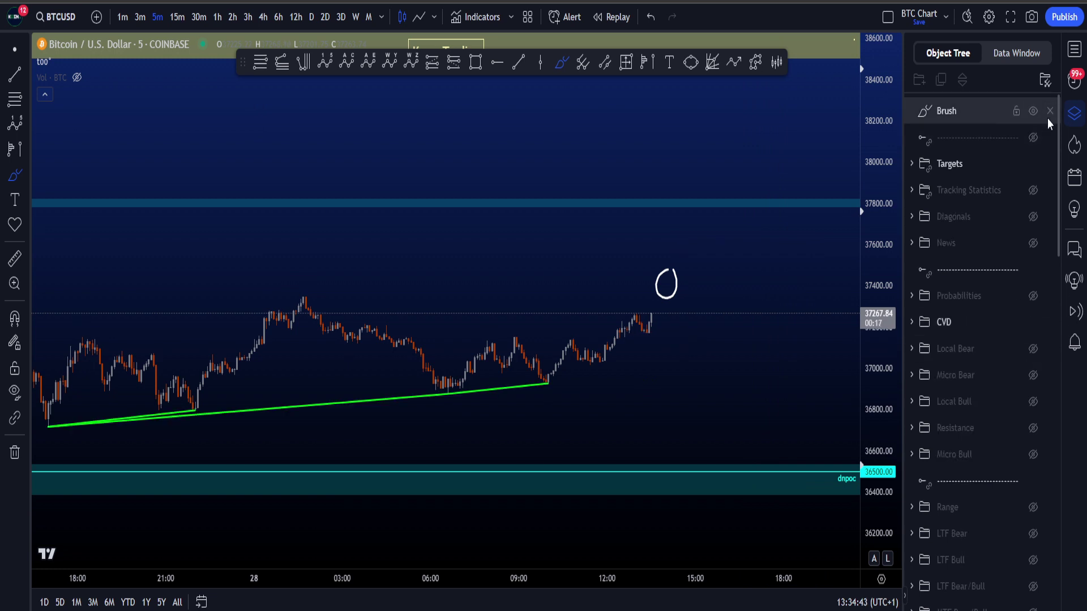
pyautogui.click(1050, 111)
# Brush around and along the green CVD lines connecting the rising lows, undoing each mark.
pyautogui.scroll(-5, 766, 420)
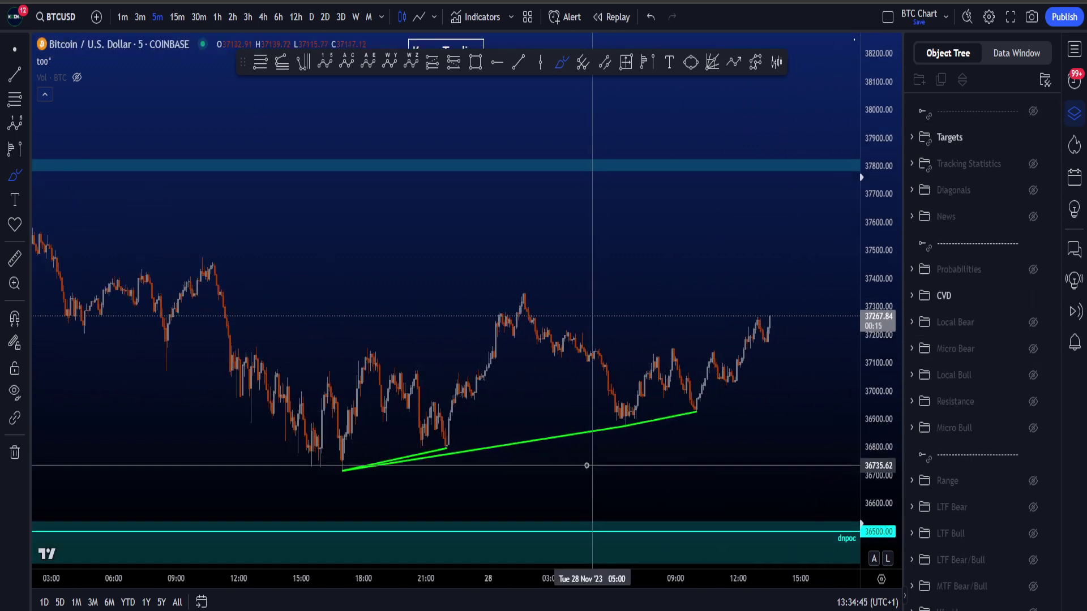
pyautogui.moveTo(463, 433)
pyautogui.mouseDown()
pyautogui.moveTo(315, 468)
pyautogui.moveTo(469, 437)
pyautogui.moveTo(450, 424)
pyautogui.mouseUp()
pyautogui.hotkey('ctrl', 'z')
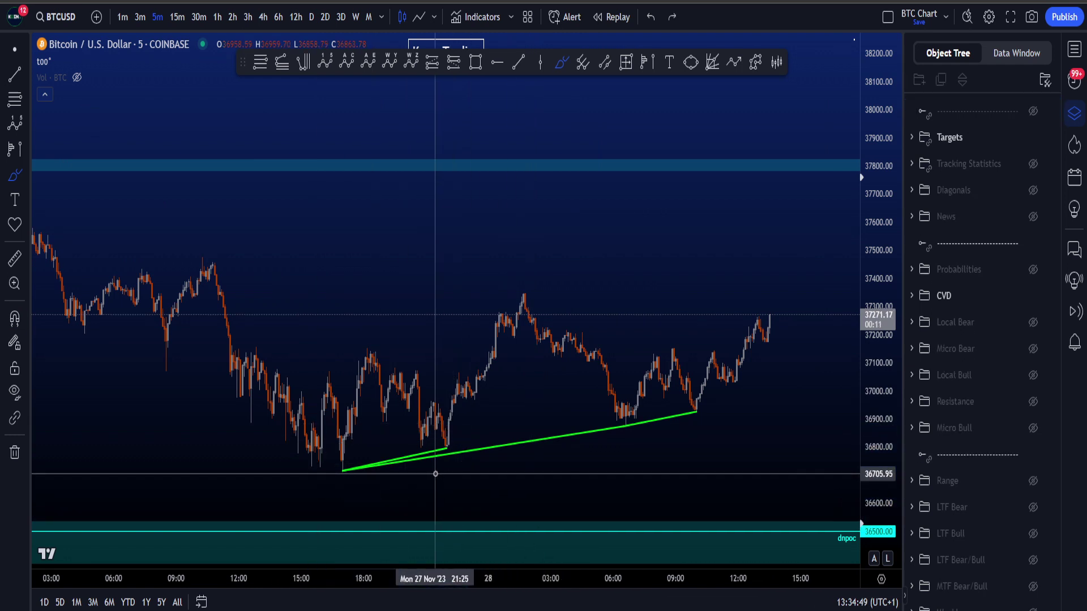
pyautogui.moveTo(542, 409)
pyautogui.mouseDown()
pyautogui.moveTo(384, 493)
pyautogui.moveTo(643, 409)
pyautogui.mouseUp()
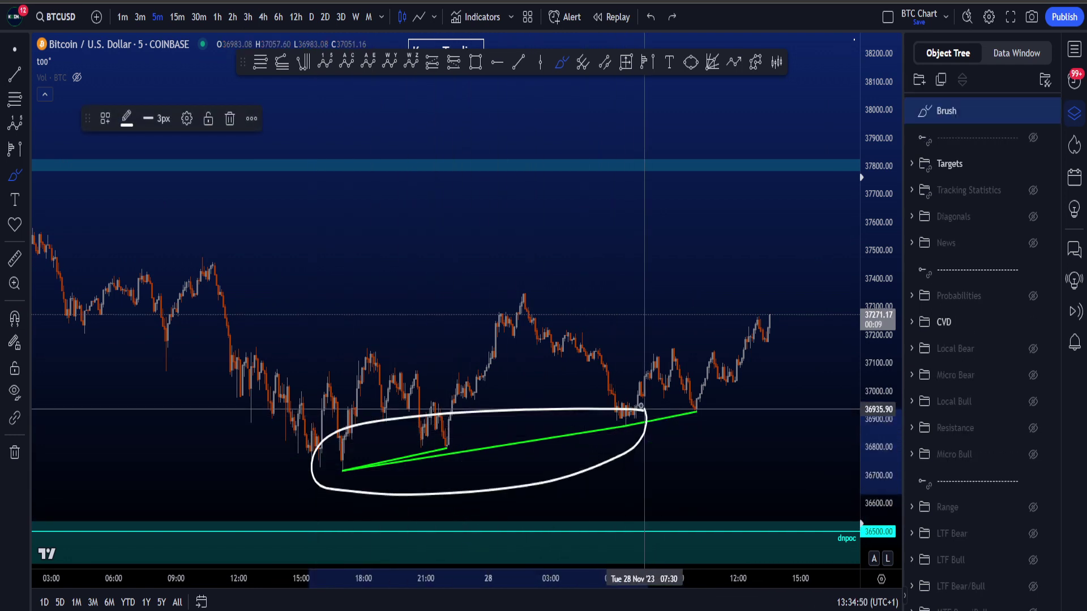
pyautogui.hotkey('ctrl', 'z')
pyautogui.moveTo(357, 450)
pyautogui.mouseDown()
pyautogui.moveTo(351, 490)
pyautogui.moveTo(611, 459)
pyautogui.moveTo(642, 412)
pyautogui.moveTo(635, 417)
pyautogui.mouseUp()
pyautogui.hotkey('ctrl', 'z')
# Circle the last two lows on the longer green CVD line with one joined brush stroke, then undo it.
pyautogui.moveTo(878, 510); pyautogui.dragTo(877, 433)
pyautogui.scroll(4, 771, 481)
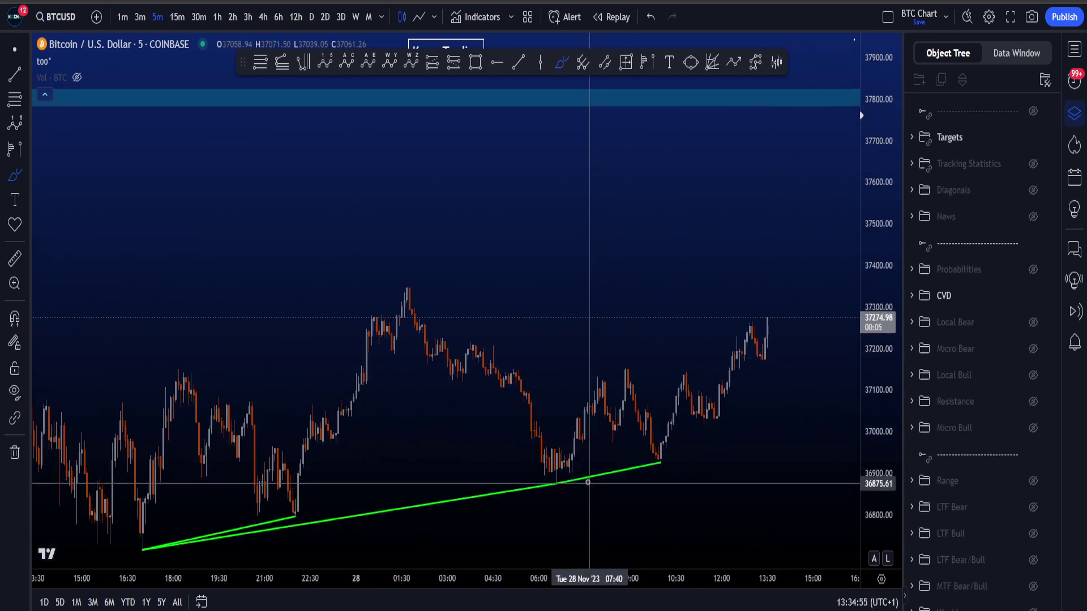
pyautogui.moveTo(574, 474)
pyautogui.mouseDown()
pyautogui.moveTo(560, 499)
pyautogui.moveTo(664, 471)
pyautogui.mouseUp()
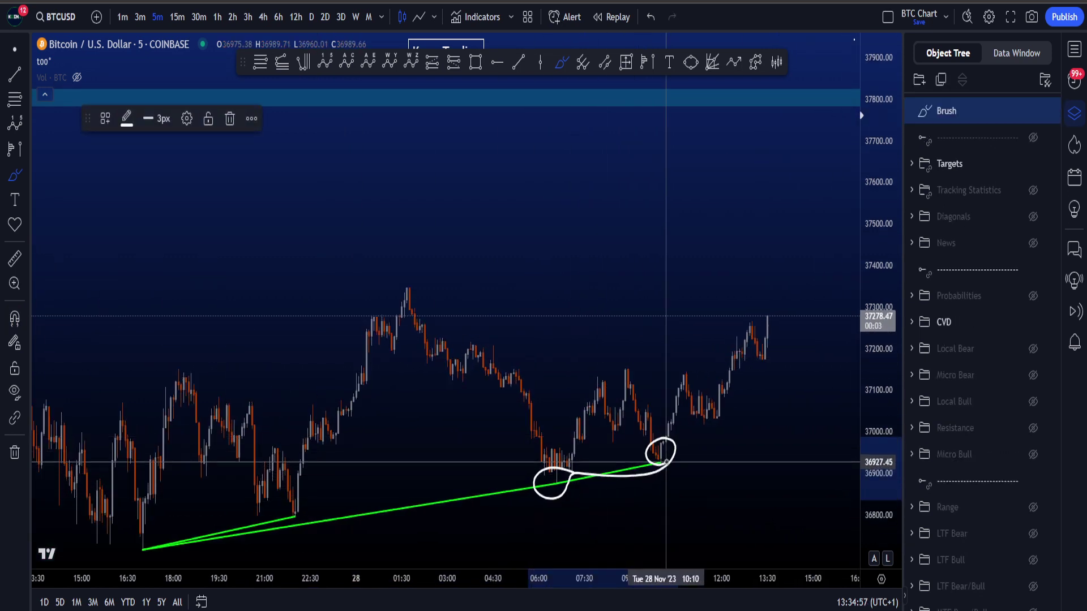
pyautogui.hotkey('ctrl', 'z')
# Brush a loop around all the CVD lows and a stroke from the last low towards current price, undoing both.
pyautogui.scroll(-3, 679, 464)
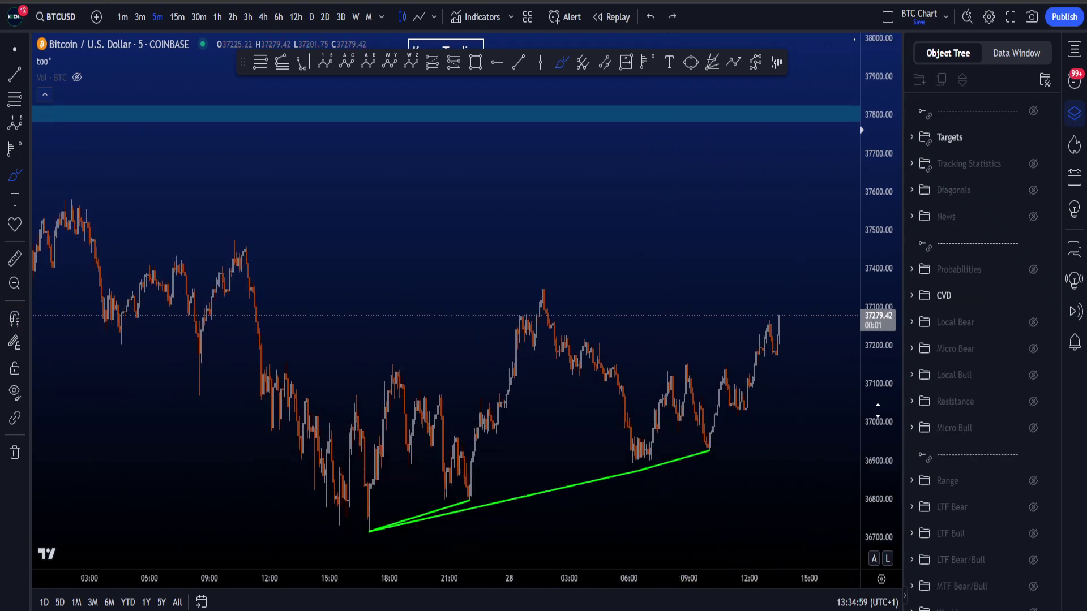
pyautogui.moveTo(381, 530)
pyautogui.mouseDown()
pyautogui.moveTo(508, 529)
pyautogui.moveTo(744, 400)
pyautogui.moveTo(305, 501)
pyautogui.mouseUp()
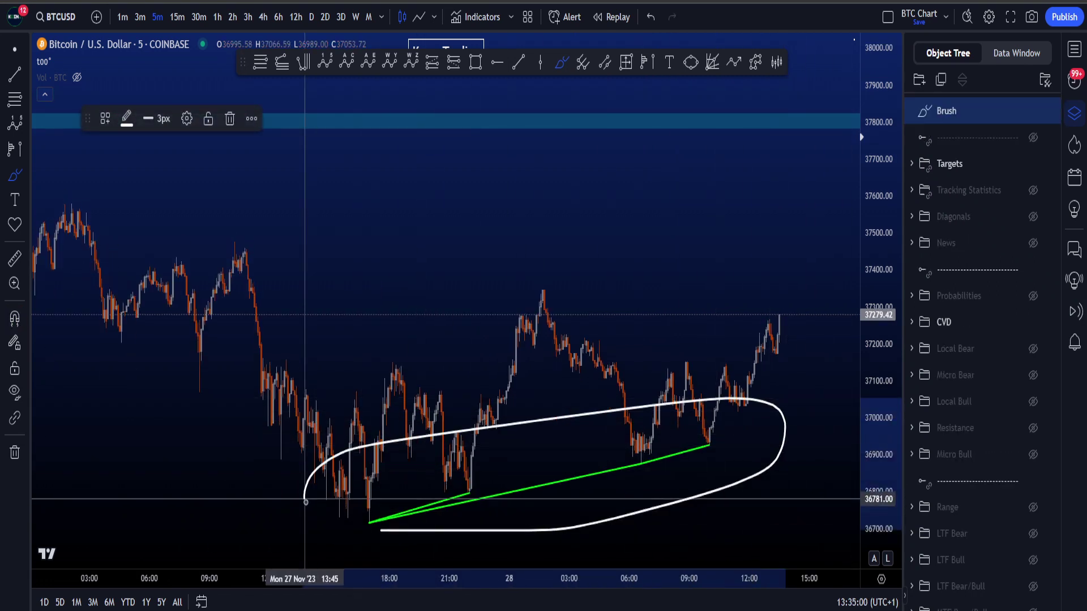
pyautogui.hotkey('ctrl', 'z')
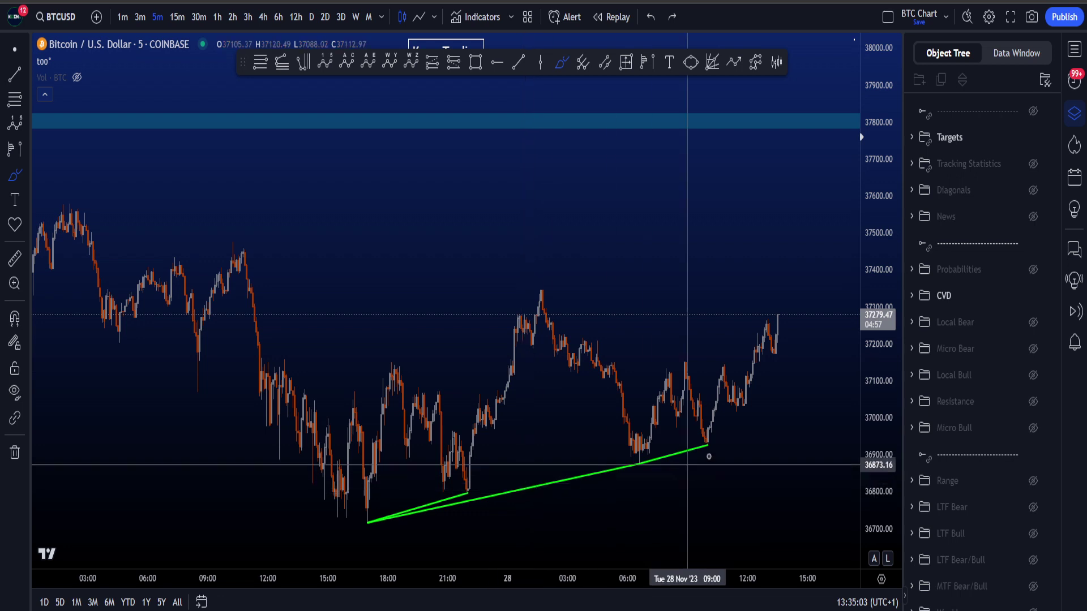
pyautogui.moveTo(677, 463); pyautogui.dragTo(771, 316)
pyautogui.hotkey('ctrl', 'z')
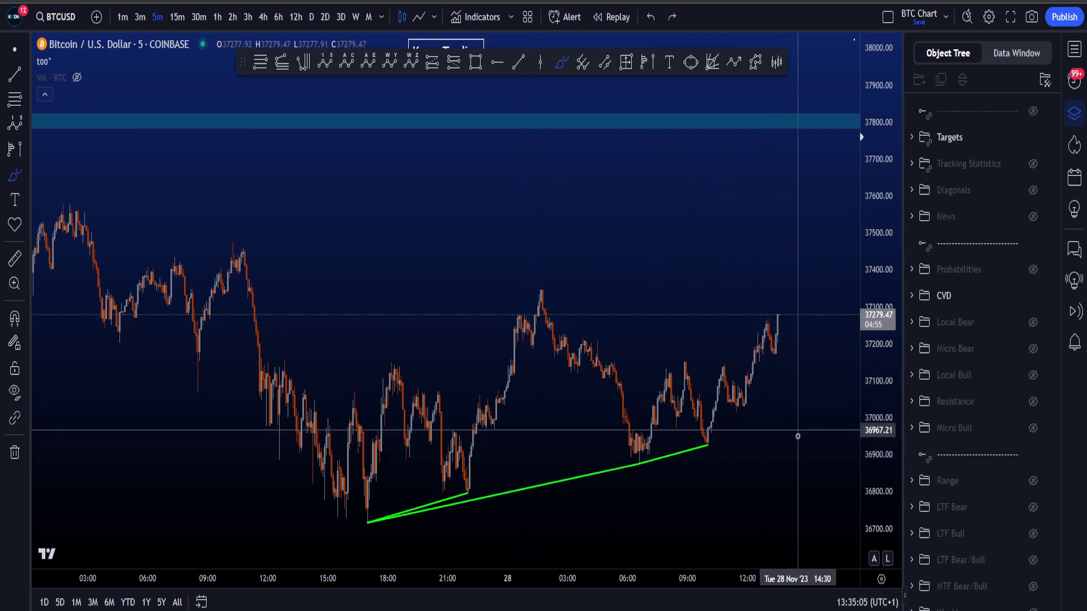
# Circle the green CVD lines once more, undo the mark, and hide the CVD drawings.
pyautogui.moveTo(391, 546)
pyautogui.mouseDown()
pyautogui.moveTo(504, 542)
pyautogui.moveTo(475, 447)
pyautogui.moveTo(668, 479)
pyautogui.mouseUp()
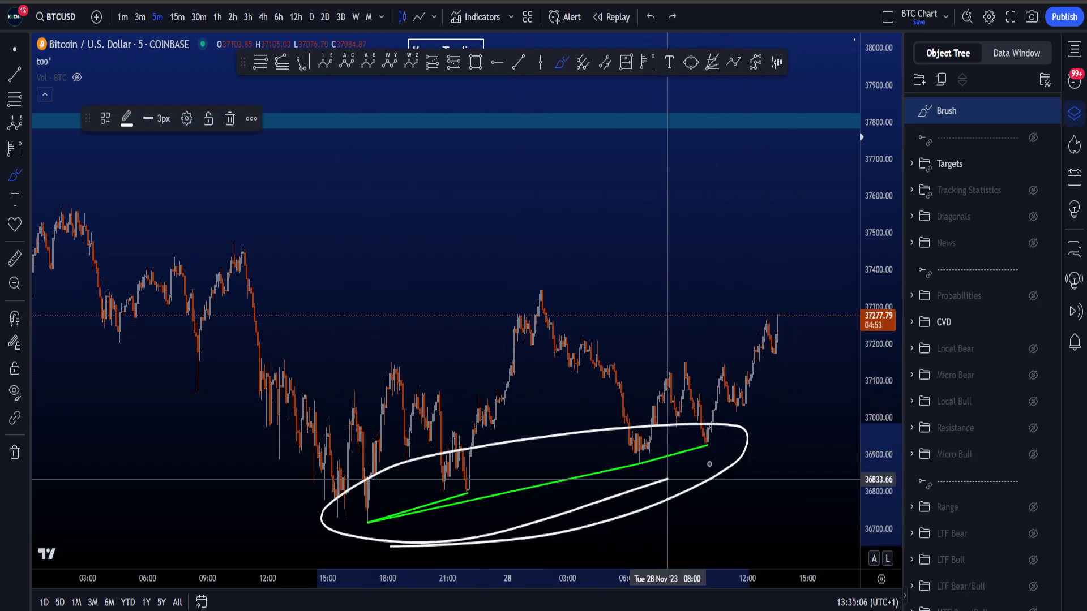
pyautogui.hotkey('ctrl', 'z')
pyautogui.click(1033, 295)
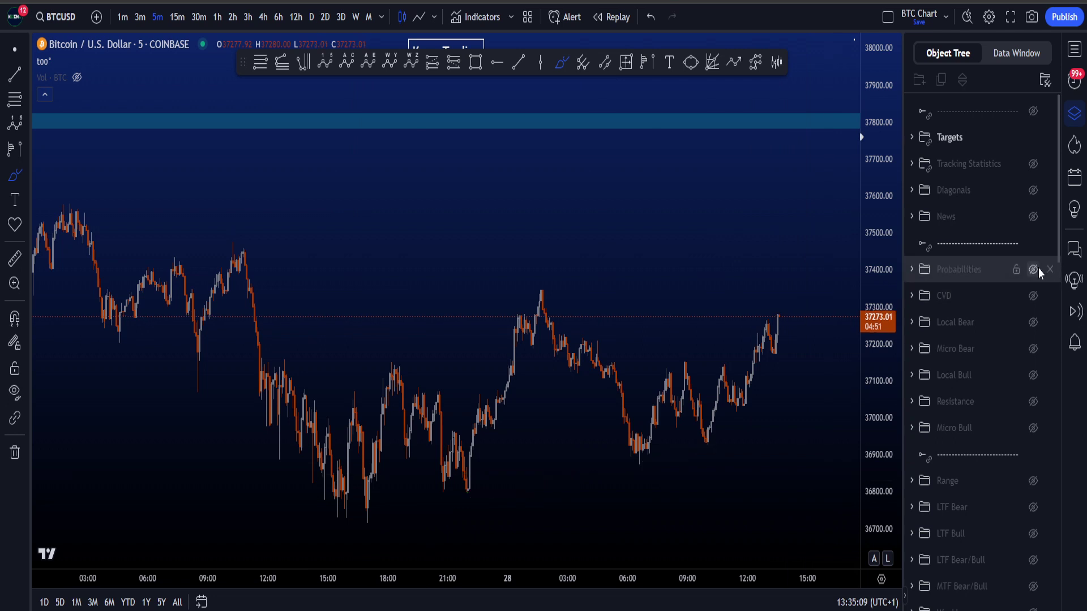
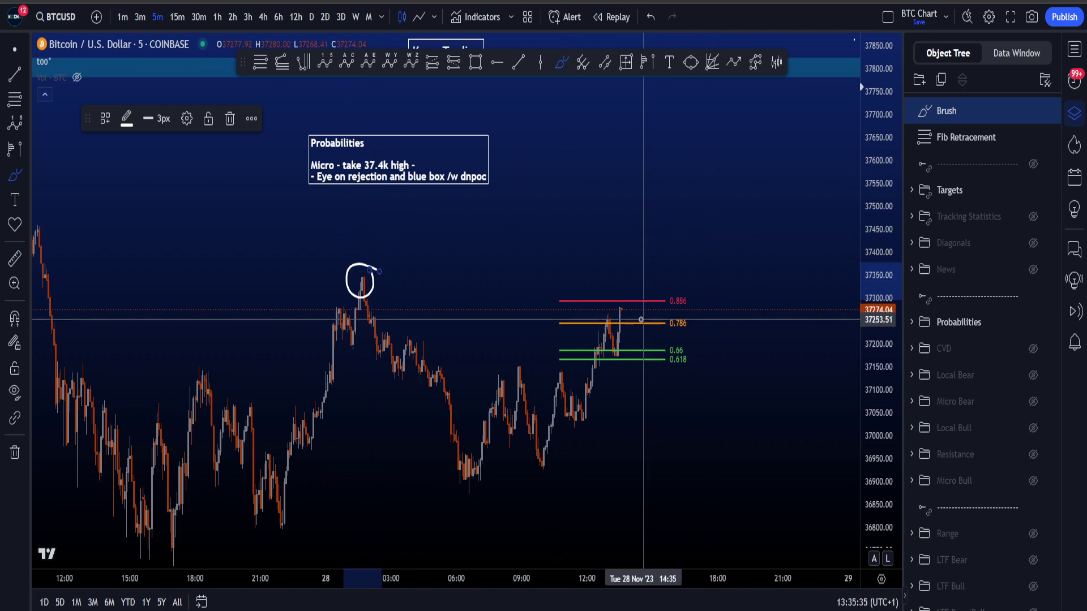
# Delete the circle on the earlier high, then brush and undo paths from the 0.886 level to the green levels and to that high.
pyautogui.press('Delete')
pyautogui.moveTo(605, 299); pyautogui.dragTo(604, 301)
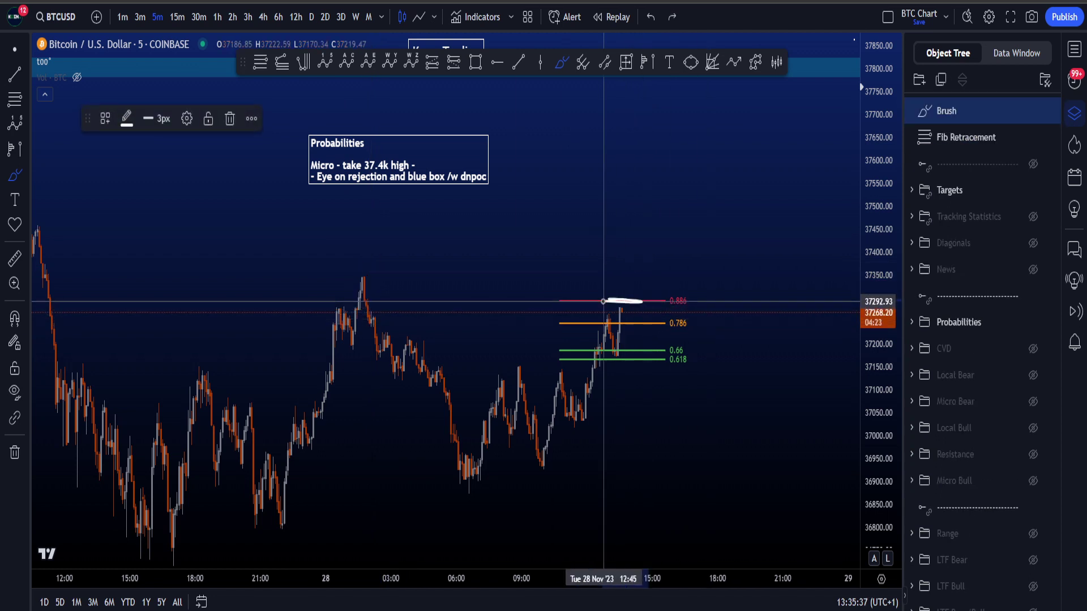
pyautogui.moveTo(649, 328)
pyautogui.mouseDown()
pyautogui.moveTo(652, 346)
pyautogui.moveTo(638, 360)
pyautogui.moveTo(685, 250)
pyautogui.mouseUp()
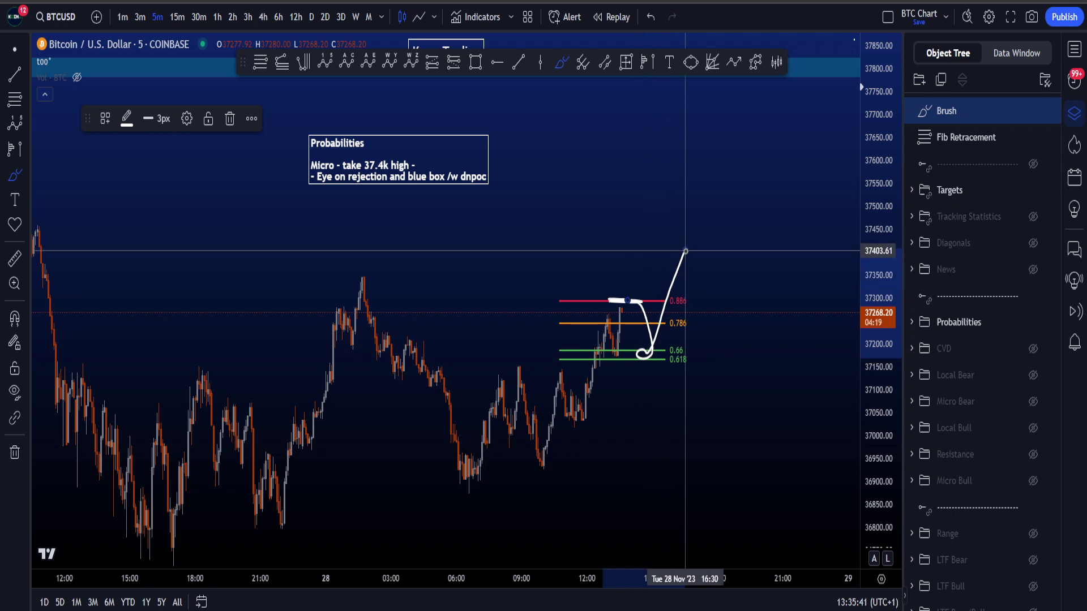
pyautogui.hotkey('ctrl', 'z')
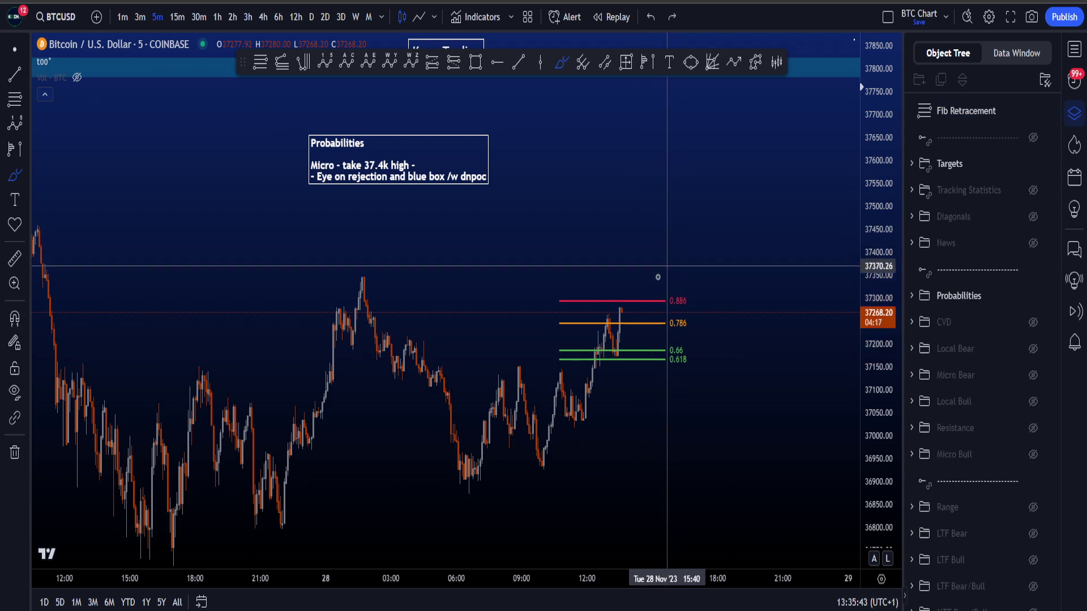
pyautogui.moveTo(657, 297)
pyautogui.mouseDown()
pyautogui.moveTo(686, 287)
pyautogui.moveTo(659, 295)
pyautogui.moveTo(361, 280)
pyautogui.mouseUp()
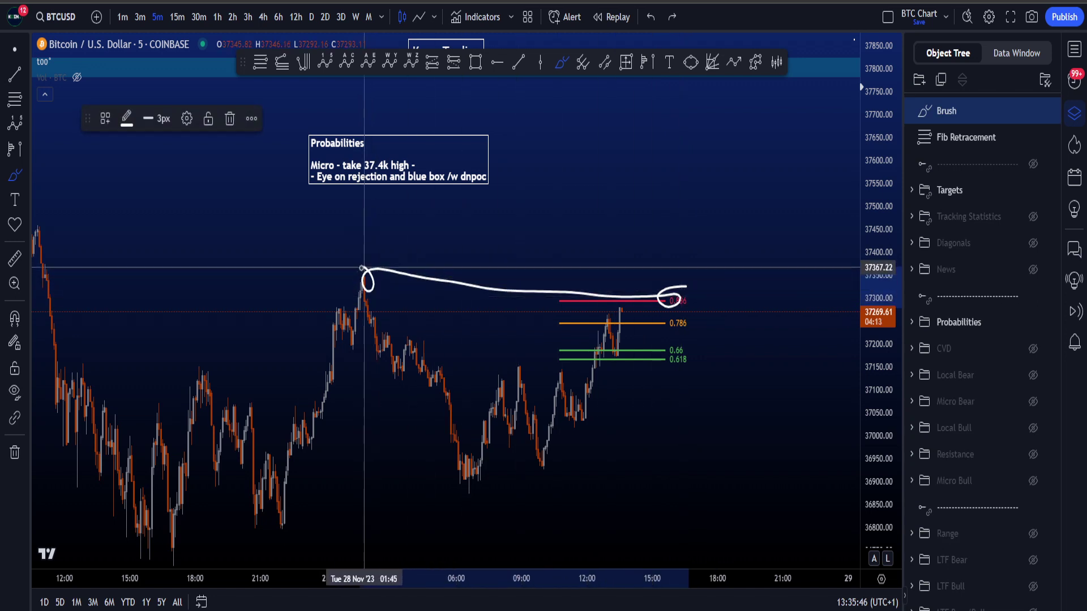
pyautogui.hotkey('ctrl', 'z')
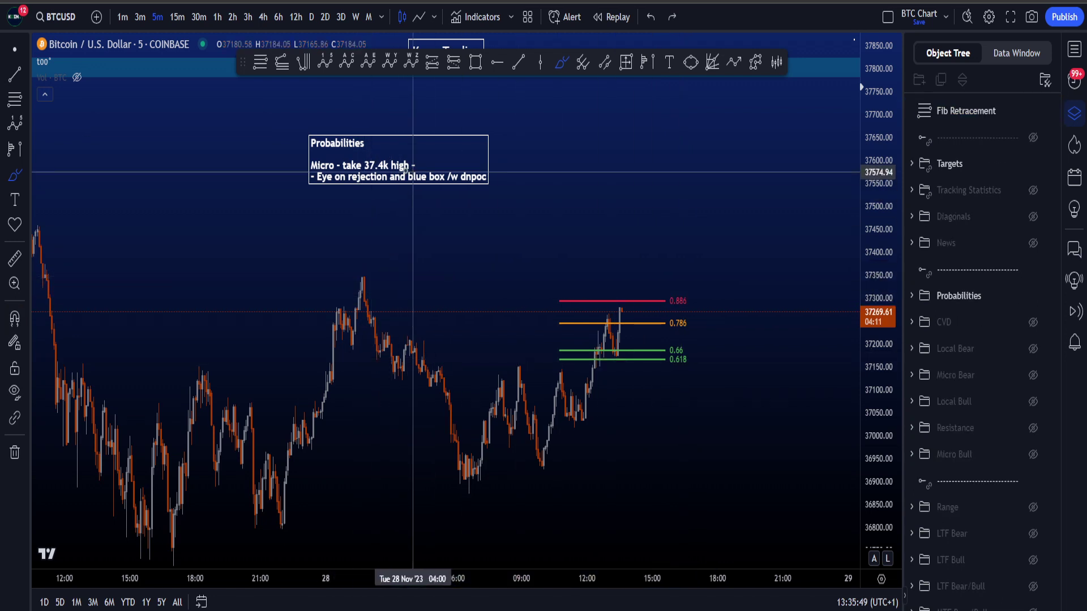
# Mark the 37.4k high and rejection notes in the Probabilities text, brush a stroke beside the retracement levels, and remove every mark.
pyautogui.moveTo(312, 171); pyautogui.dragTo(424, 157)
pyautogui.hotkey('ctrl', 'z')
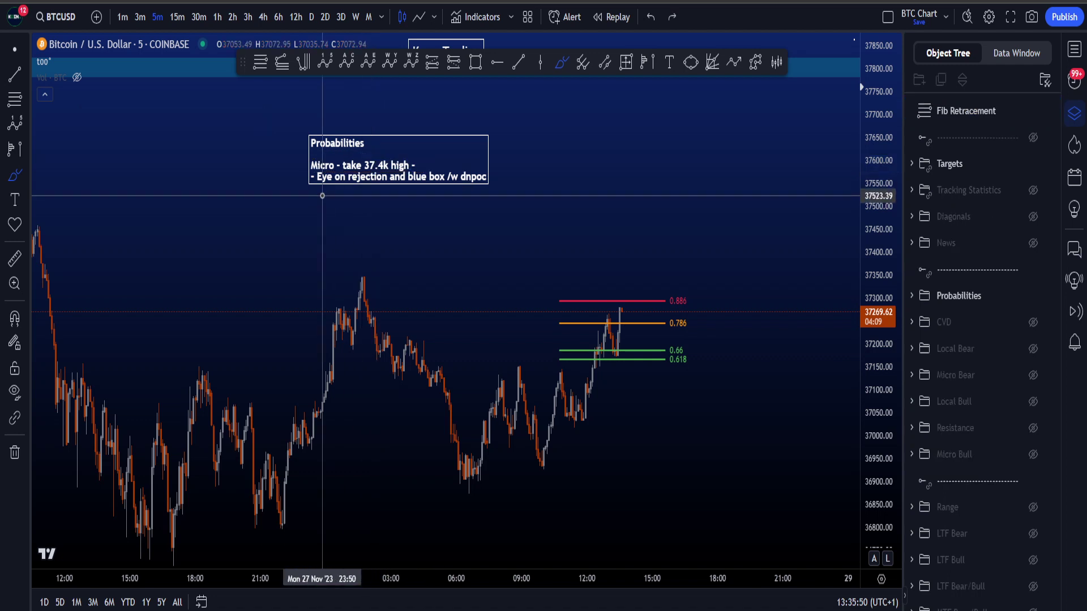
pyautogui.moveTo(312, 192)
pyautogui.mouseDown()
pyautogui.moveTo(512, 187)
pyautogui.moveTo(282, 182)
pyautogui.mouseUp()
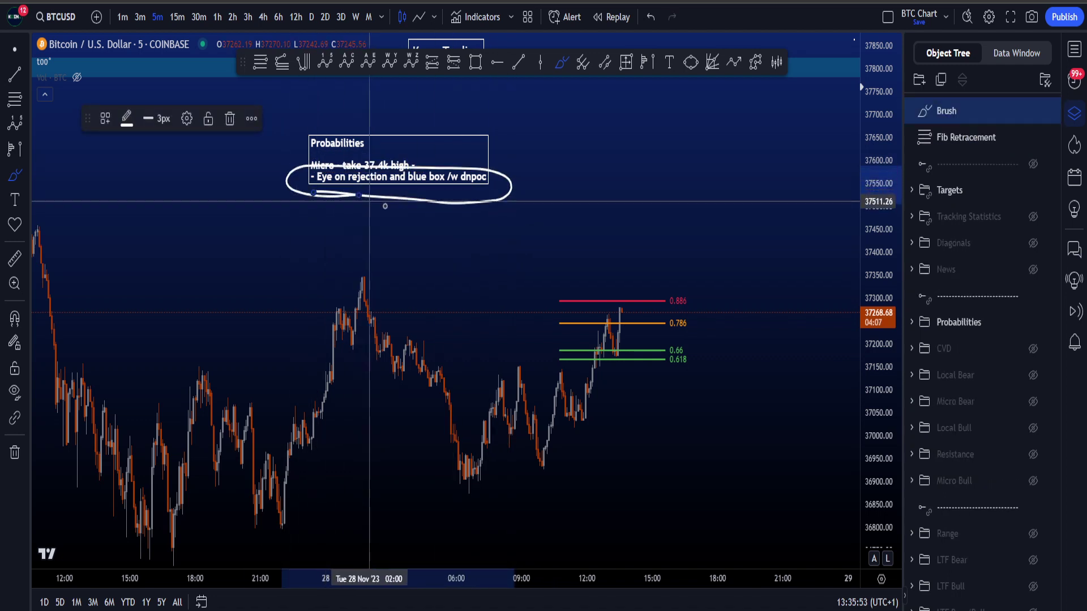
pyautogui.hotkey('ctrl', 'z')
pyautogui.moveTo(634, 260)
pyautogui.mouseDown()
pyautogui.moveTo(584, 258)
pyautogui.moveTo(627, 242)
pyautogui.moveTo(582, 259)
pyautogui.moveTo(585, 242)
pyautogui.moveTo(620, 238)
pyautogui.moveTo(607, 256)
pyautogui.moveTo(608, 242)
pyautogui.moveTo(614, 257)
pyautogui.moveTo(628, 243)
pyautogui.moveTo(660, 254)
pyautogui.moveTo(705, 355)
pyautogui.mouseUp()
pyautogui.press('Delete')
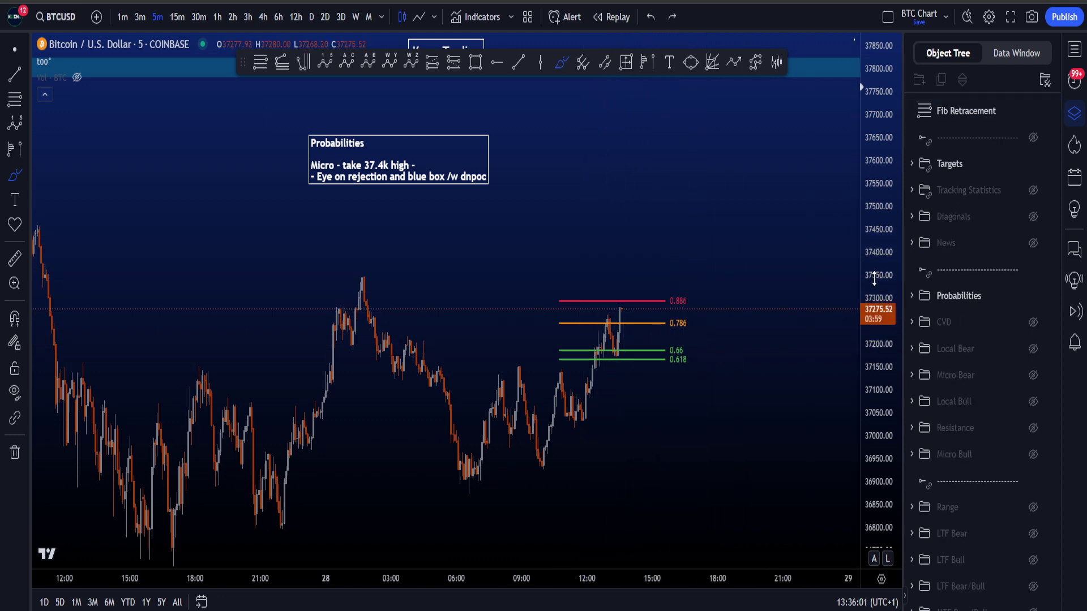
# Brush a short mark just above the dnpoc zone and another above current price, undoing both.
pyautogui.moveTo(873, 277); pyautogui.dragTo(872, 470)
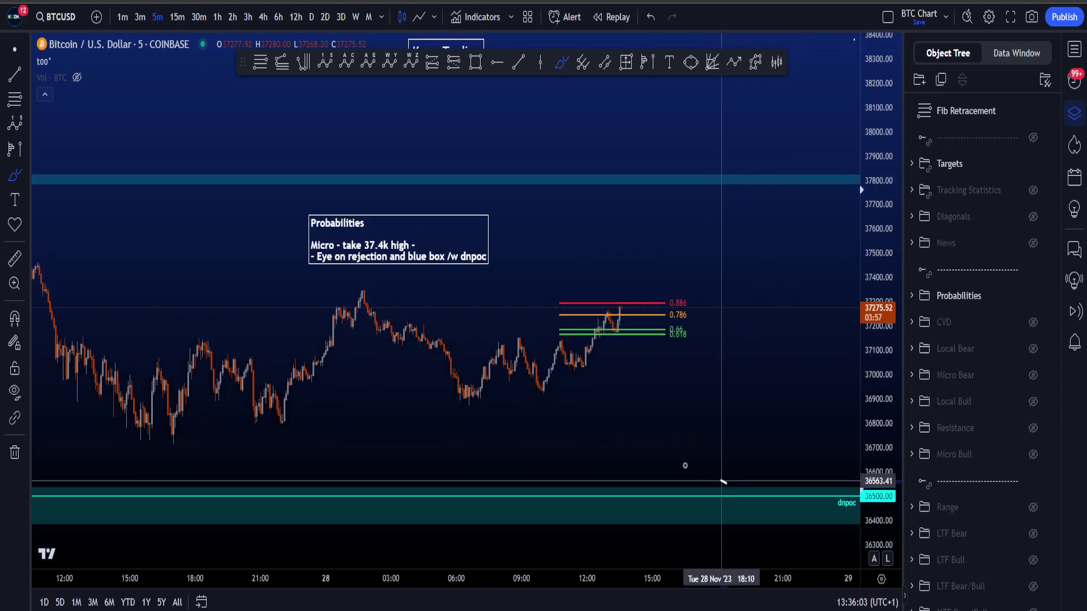
pyautogui.moveTo(720, 480)
pyautogui.mouseDown()
pyautogui.moveTo(735, 485)
pyautogui.moveTo(730, 517)
pyautogui.moveTo(724, 483)
pyautogui.mouseUp()
pyautogui.hotkey('ctrl', 'z')
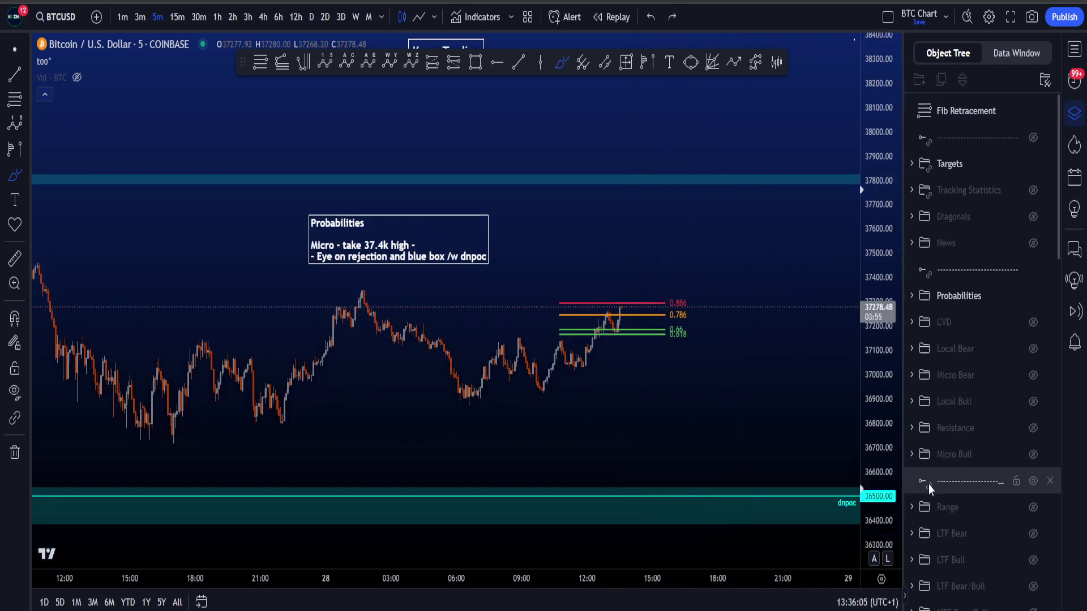
pyautogui.moveTo(881, 481); pyautogui.dragTo(877, 331)
pyautogui.moveTo(626, 243); pyautogui.dragTo(629, 252)
pyautogui.hotkey('ctrl', 'z')
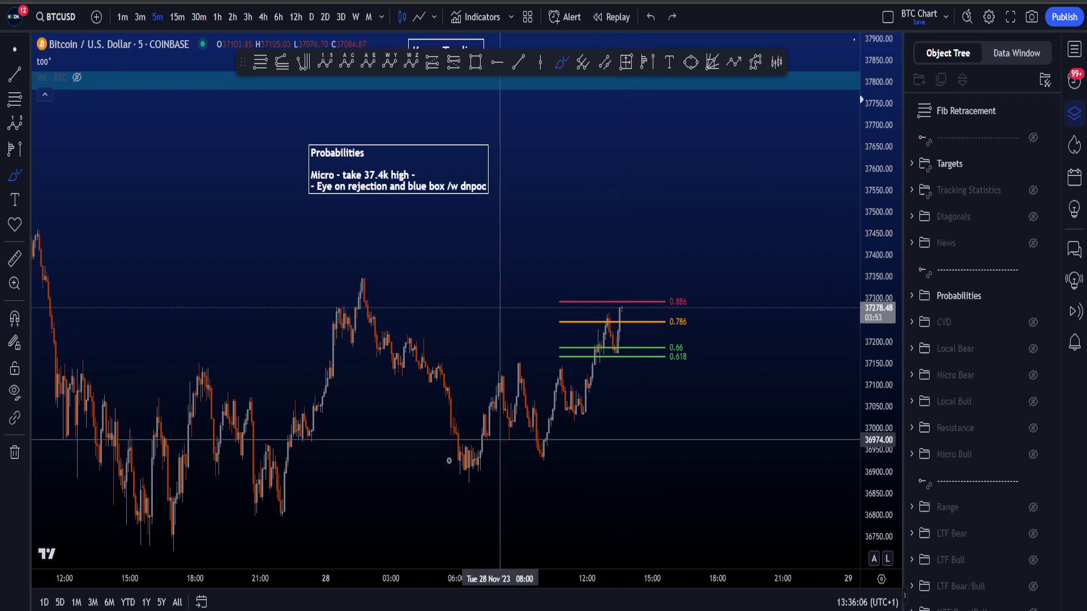
# Brush a rounded bottom through the dnpoc zone and a rise-and-drop stroke beyond current price, undoing both.
pyautogui.scroll(-6, 792, 405)
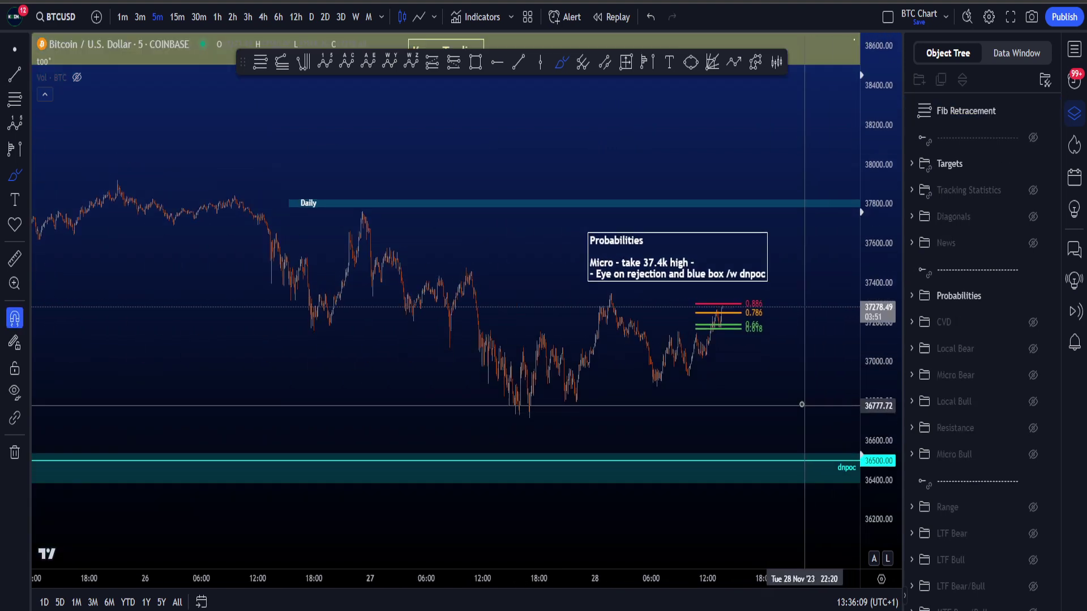
pyautogui.scroll(1, 795, 404)
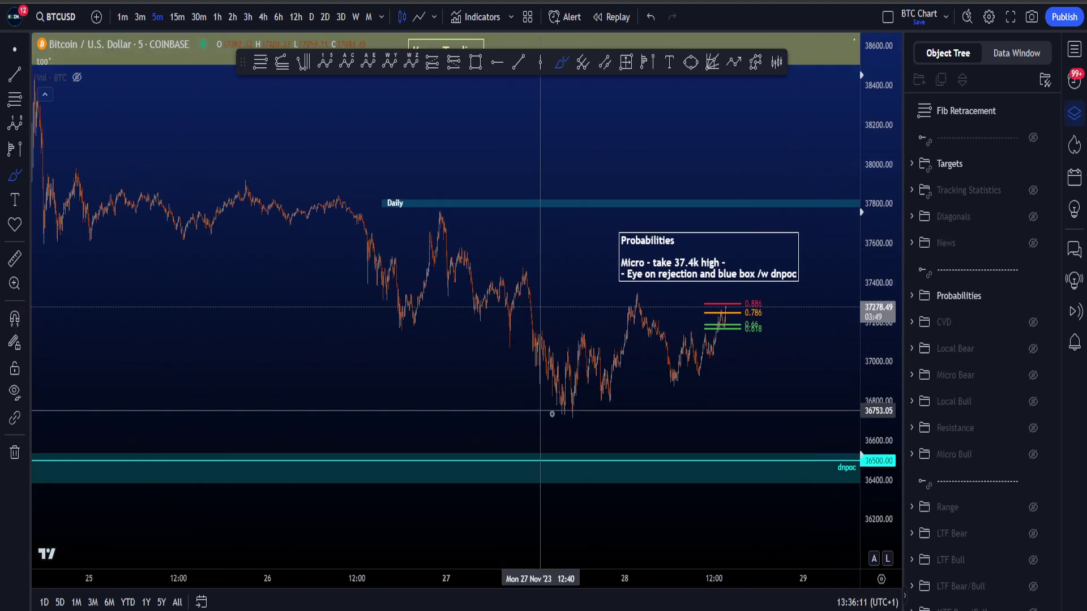
pyautogui.moveTo(503, 366)
pyautogui.mouseDown()
pyautogui.moveTo(594, 460)
pyautogui.moveTo(728, 454)
pyautogui.moveTo(806, 284)
pyautogui.mouseUp()
pyautogui.moveTo(755, 393); pyautogui.dragTo(812, 245)
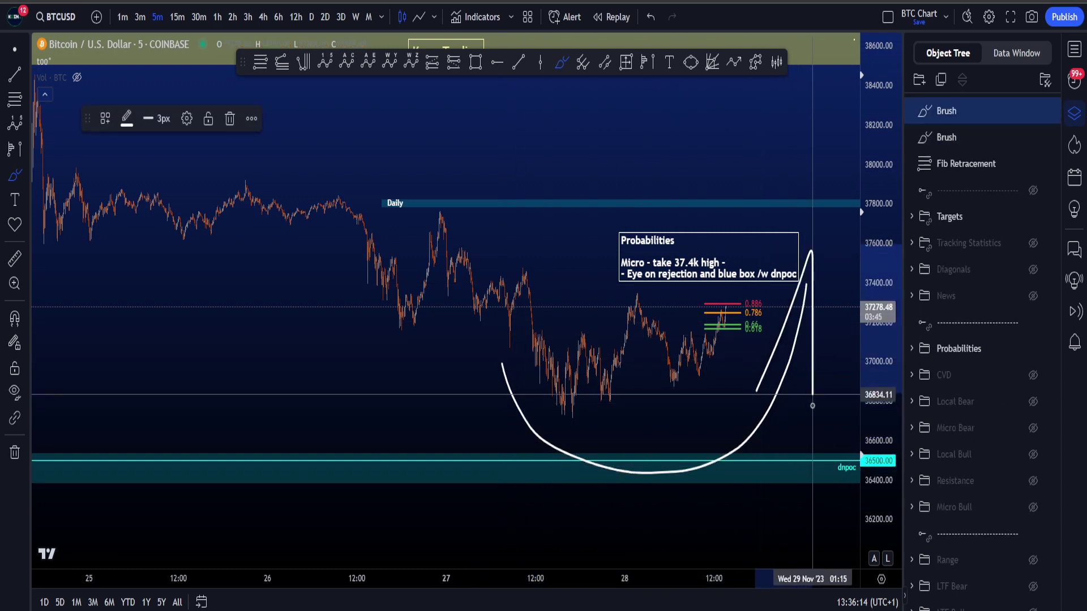
pyautogui.hotkey('ctrl', 'z')
pyautogui.hotkey('ctrl', 'z')
# Circle the whole decline from the 26 November range to the 27 November low, then undo the mark.
pyautogui.scroll(-3, 790, 440)
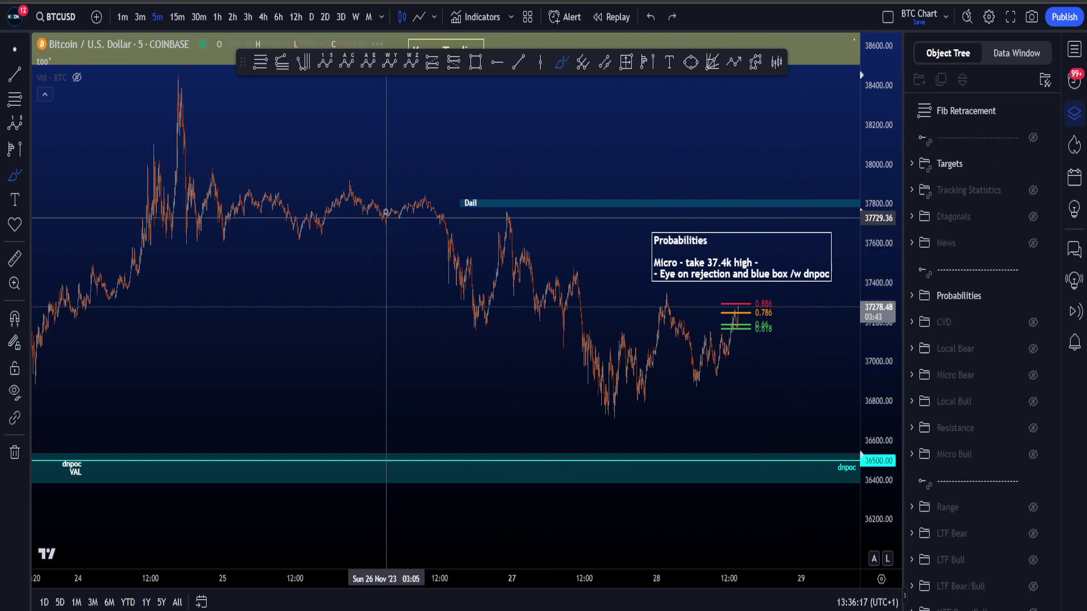
pyautogui.moveTo(400, 194)
pyautogui.mouseDown()
pyautogui.moveTo(578, 242)
pyautogui.moveTo(648, 409)
pyautogui.moveTo(439, 340)
pyautogui.moveTo(378, 226)
pyautogui.mouseUp()
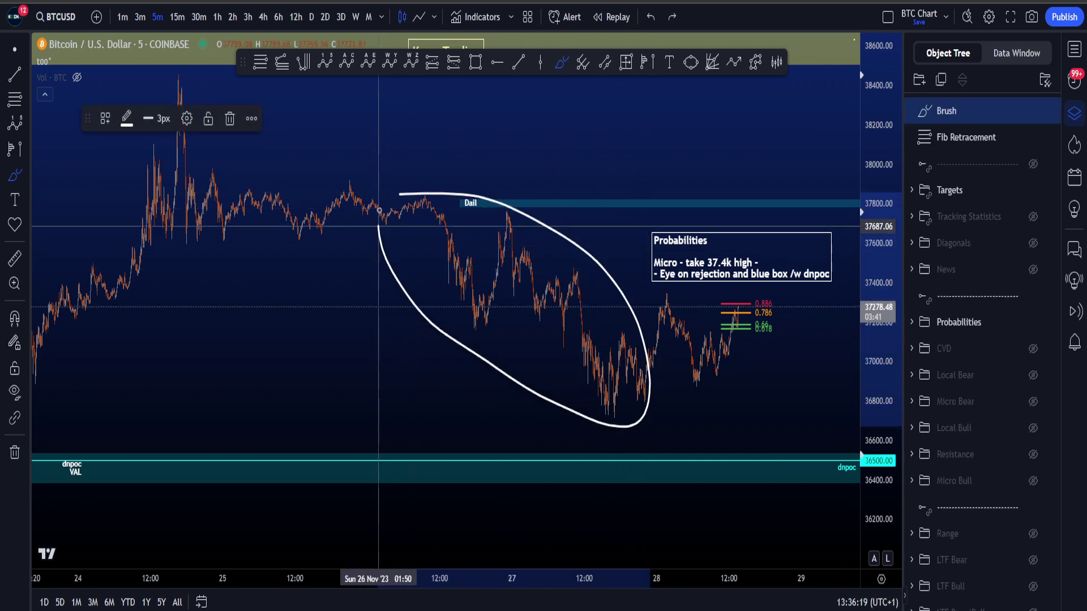
pyautogui.hotkey('ctrl', 'z')
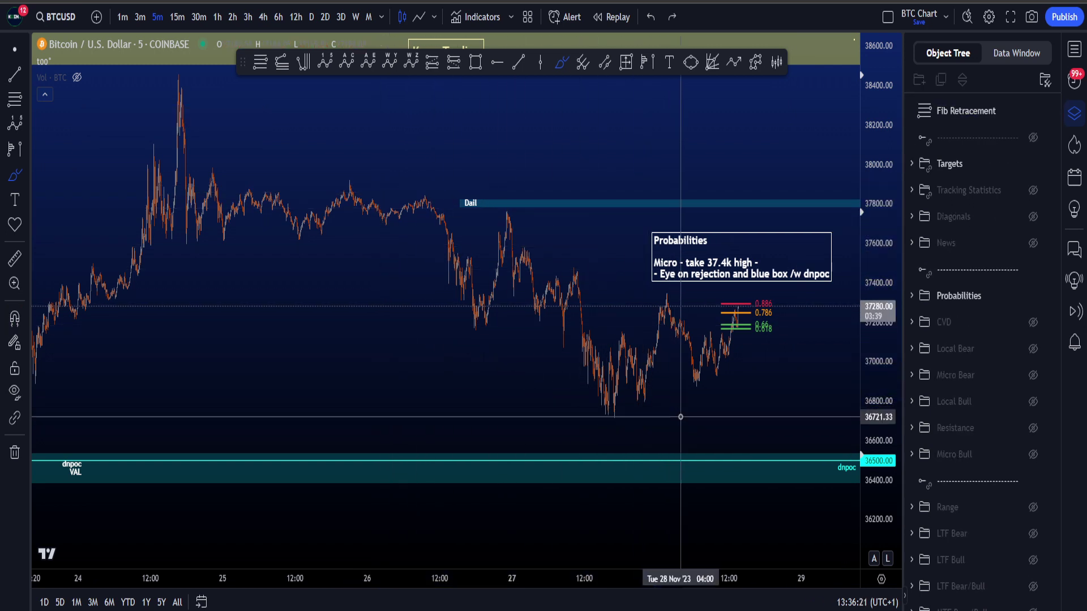
# Brush the recovery from the 27 November low towards current price and a mark above the 0.886 level, undoing all strokes.
pyautogui.moveTo(606, 384)
pyautogui.mouseDown()
pyautogui.moveTo(716, 347)
pyautogui.moveTo(769, 283)
pyautogui.mouseUp()
pyautogui.hotkey('ctrl', 'z')
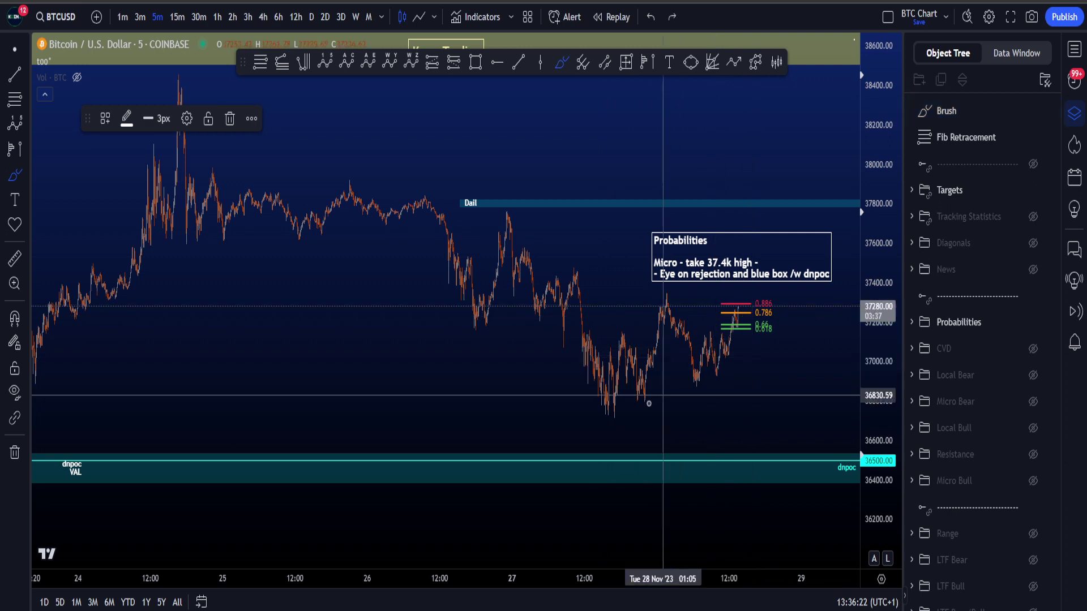
pyautogui.moveTo(621, 412)
pyautogui.mouseDown()
pyautogui.moveTo(716, 368)
pyautogui.moveTo(708, 374)
pyautogui.moveTo(742, 314)
pyautogui.mouseUp()
pyautogui.hotkey('ctrl', 'z')
pyautogui.hotkey('ctrl', 'z')
pyautogui.moveTo(756, 278)
pyautogui.mouseDown()
pyautogui.moveTo(752, 299)
pyautogui.moveTo(731, 290)
pyautogui.mouseUp()
pyautogui.hotkey('ctrl', 'z')
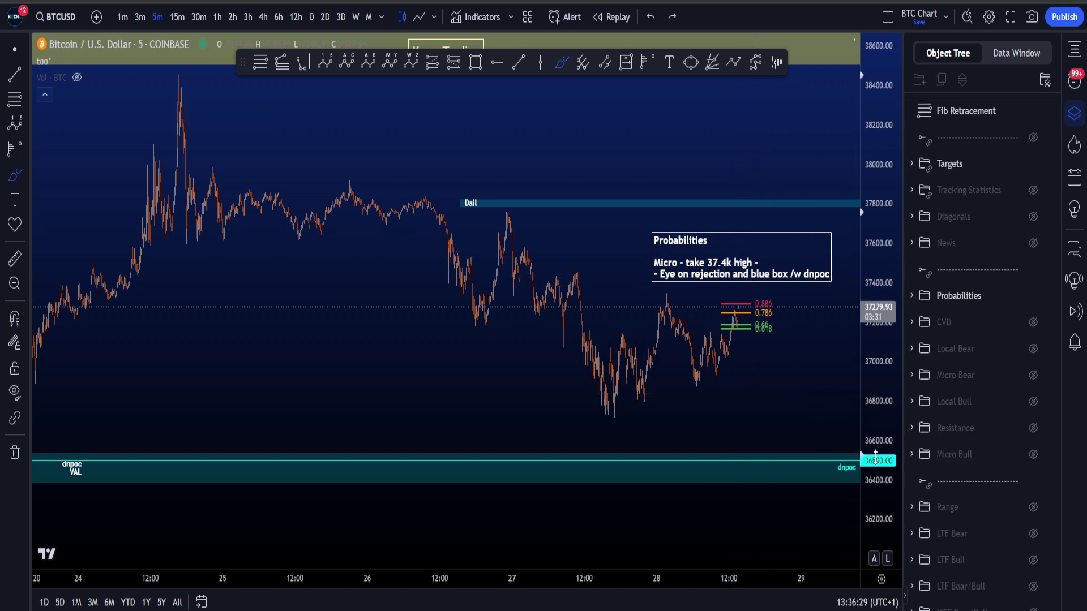
pyautogui.moveTo(878, 453); pyautogui.dragTo(877, 392)
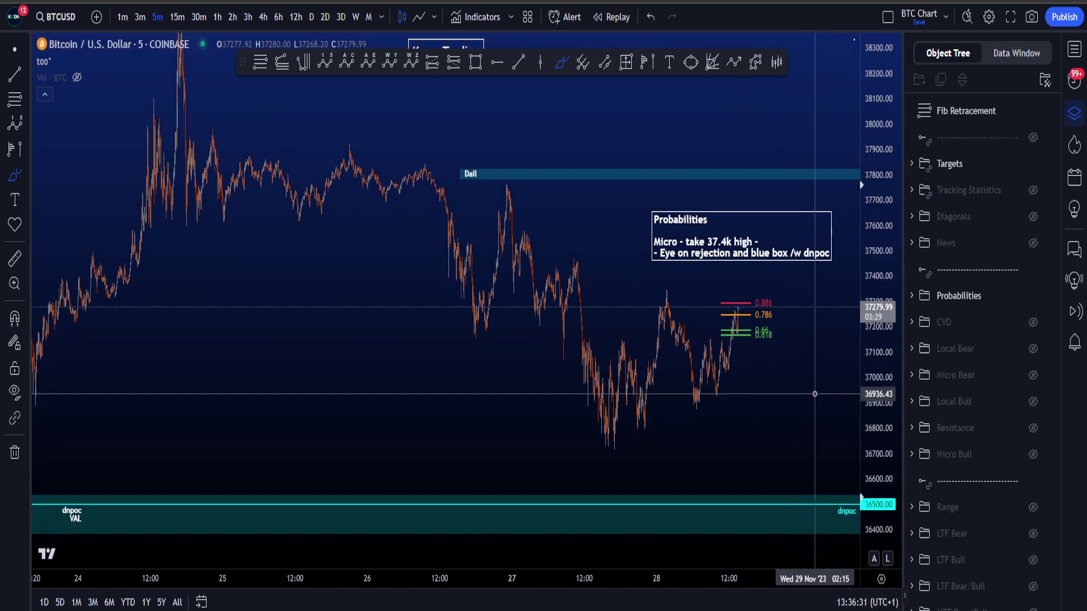